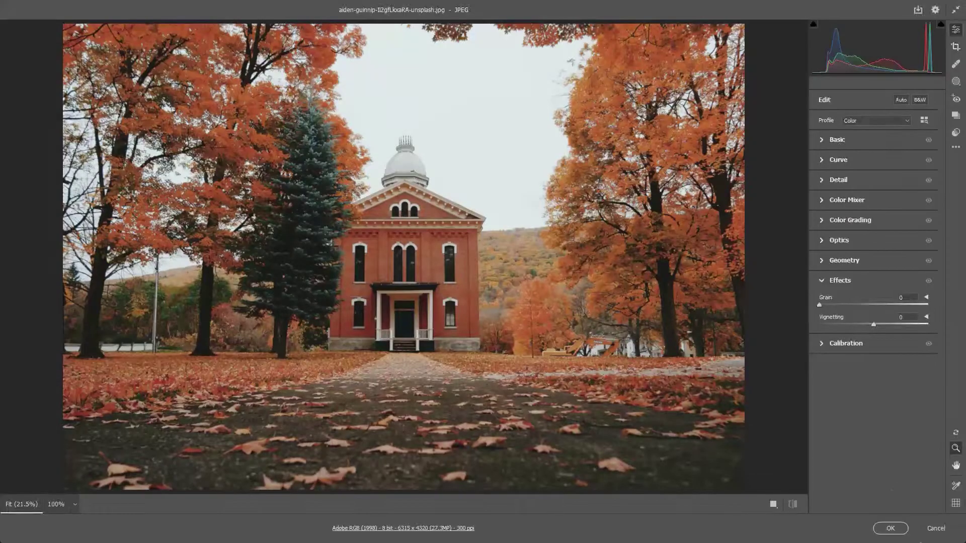
Enlarge the autumn courthouse photo to fill the canvas.
scroll(604, 259, "down", 2)
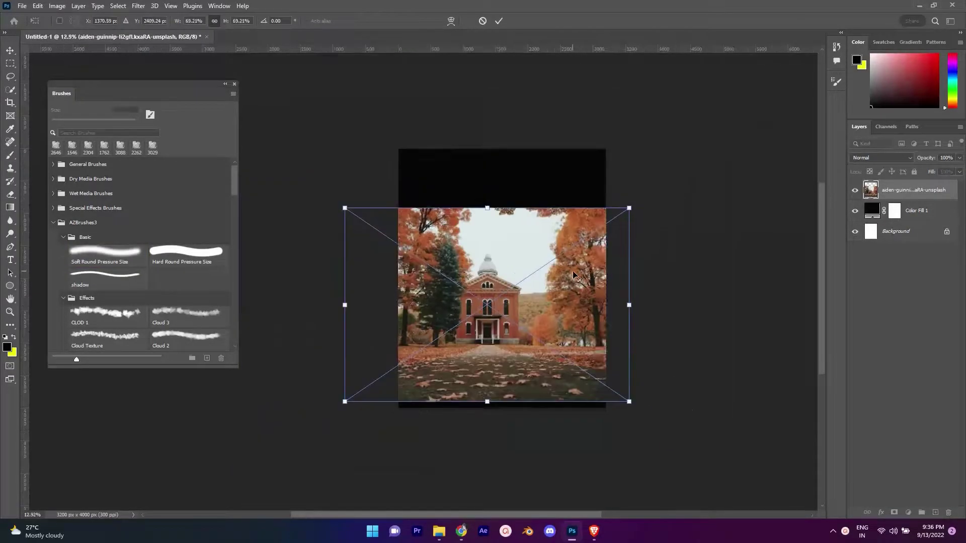
left_click_drag(585, 195, 541, 299)
key("Return")
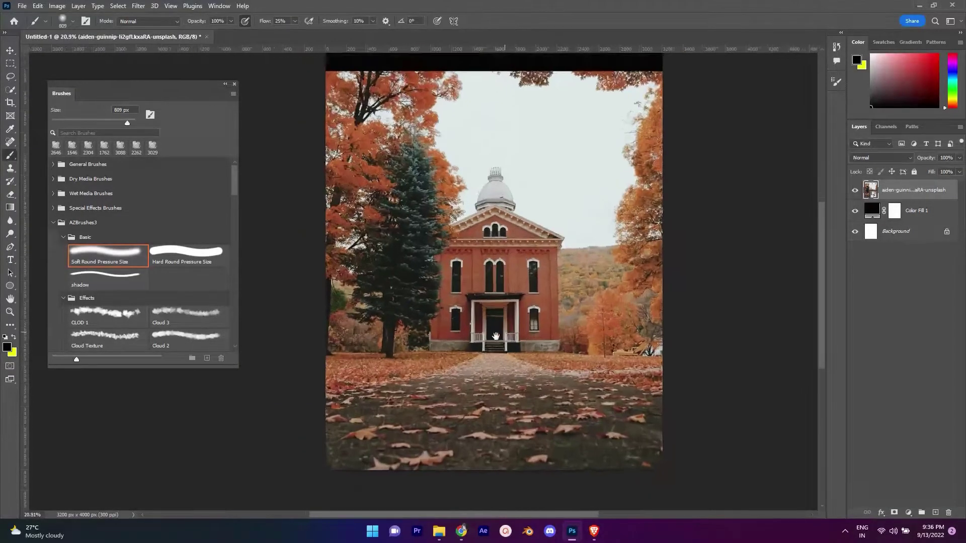
Place Embedded the hooded girl image and position her on the leafy path.
left_click(22, 6)
left_click(75, 194)
left_click(711, 419)
mouse_move(498, 262)
left_mouse_down()
mouse_move(498, 271)
mouse_move(533, 237)
left_mouse_up()
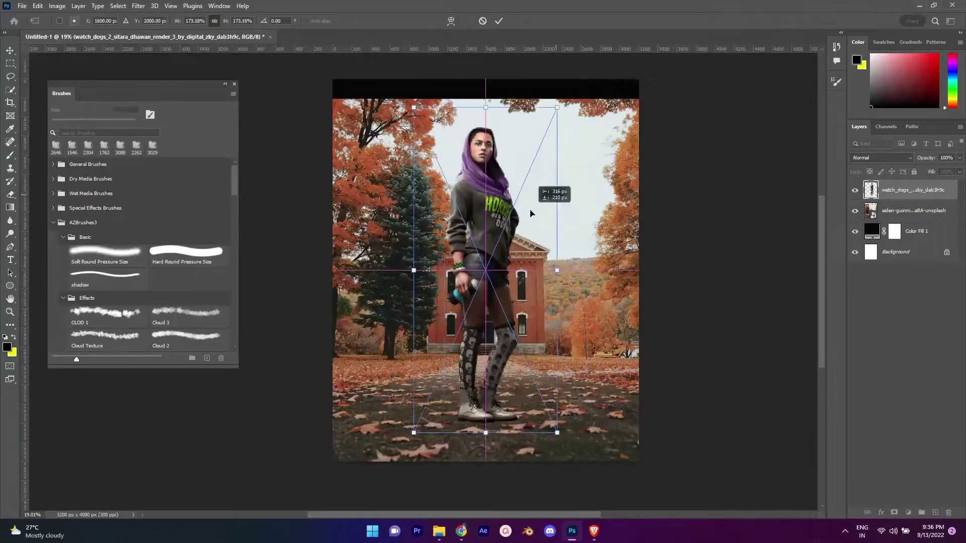
key("Return")
Scale the courthouse photo up further with Free Transform.
key("b")
key("ctrl+t")
scroll(560, 352, "down", 1)
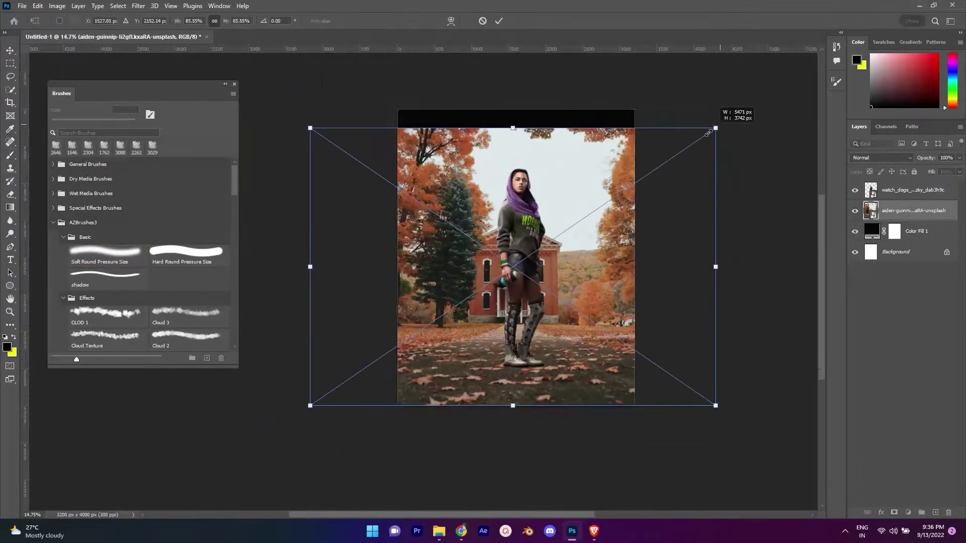
left_click_drag(716, 125, 690, 161)
left_click_drag(690, 398, 669, 387)
scroll(556, 352, "up", 1)
key("Return")
Shrink and rescale the hooded girl figure to fit the scene.
scroll(534, 367, "down", 1)
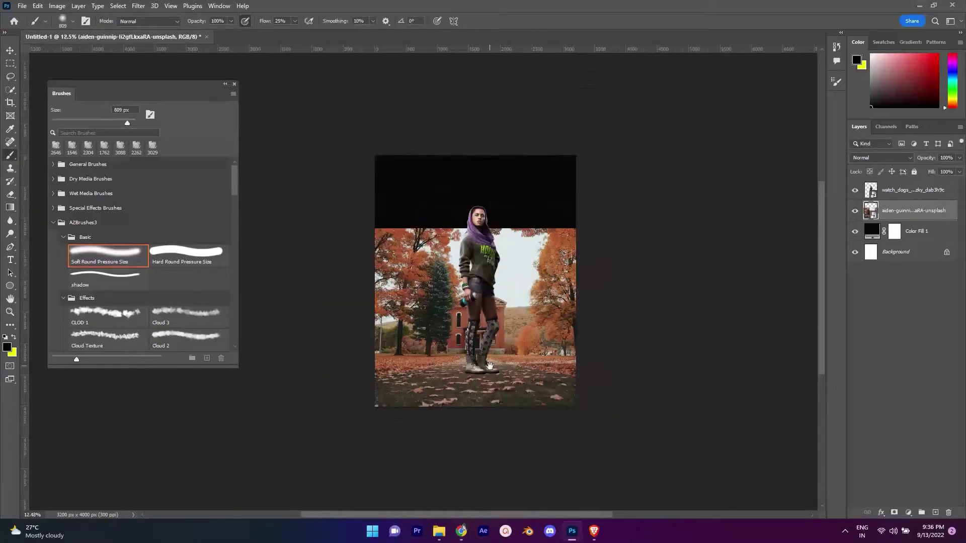
left_click(905, 190)
left_click_drag(523, 123, 505, 195)
key("Return")
scroll(468, 342, "down", 2)
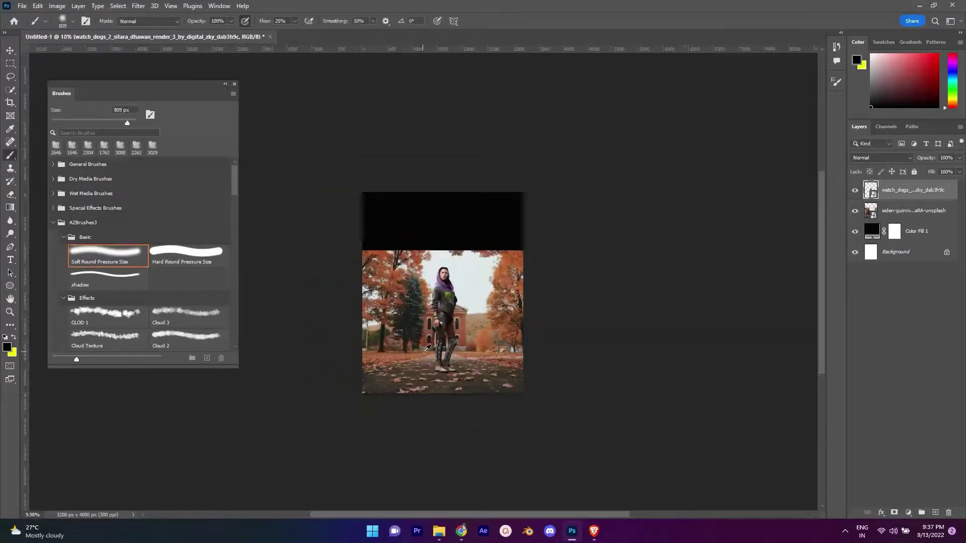
scroll(468, 342, "up", 2)
scroll(467, 342, "up", 1)
key("ctrl+t")
left_click_drag(528, 134, 553, 125)
scroll(507, 292, "down", 2)
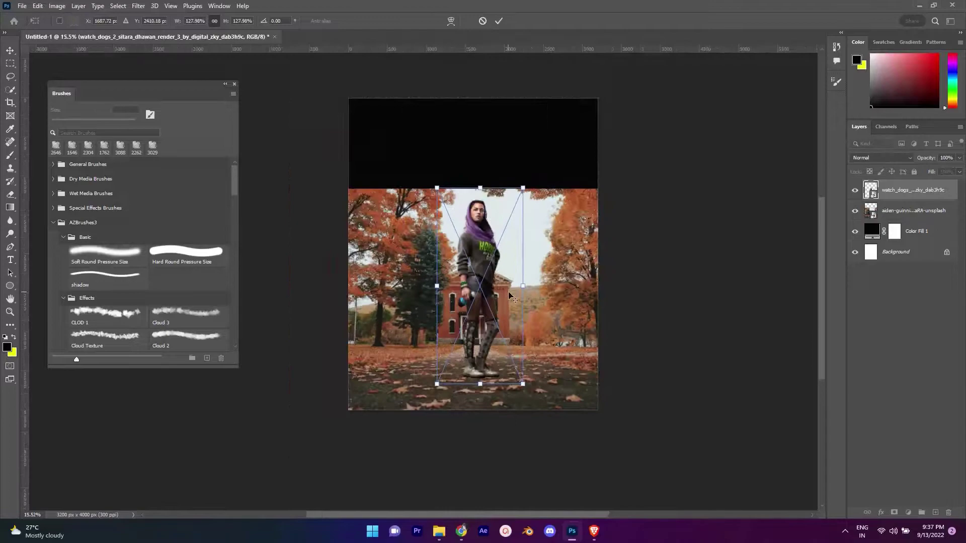
key("Return")
Hide the hooded girl layer.
key("v")
scroll(478, 352, "up", 1)
scroll(478, 352, "down", 1)
scroll(465, 371, "up", 2)
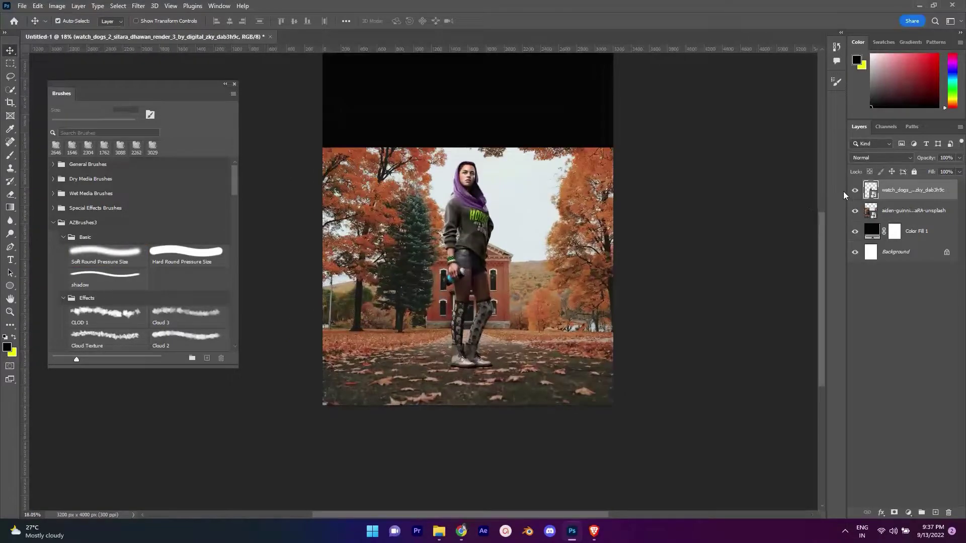
left_click(855, 190)
left_click(10, 207)
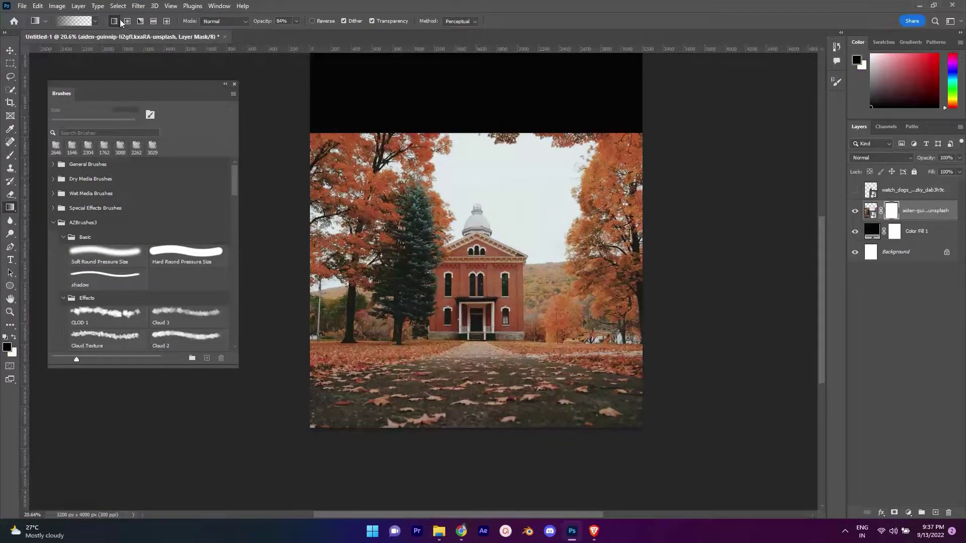
Fade the top of the photo to black with a full-opacity gradient on the layer mask.
key("0")
scroll(444, 283, "down", 1)
mouse_move(470, 151)
left_mouse_down()
mouse_move(526, 285)
mouse_move(467, 327)
left_mouse_up()
scroll(505, 283, "up", 1)
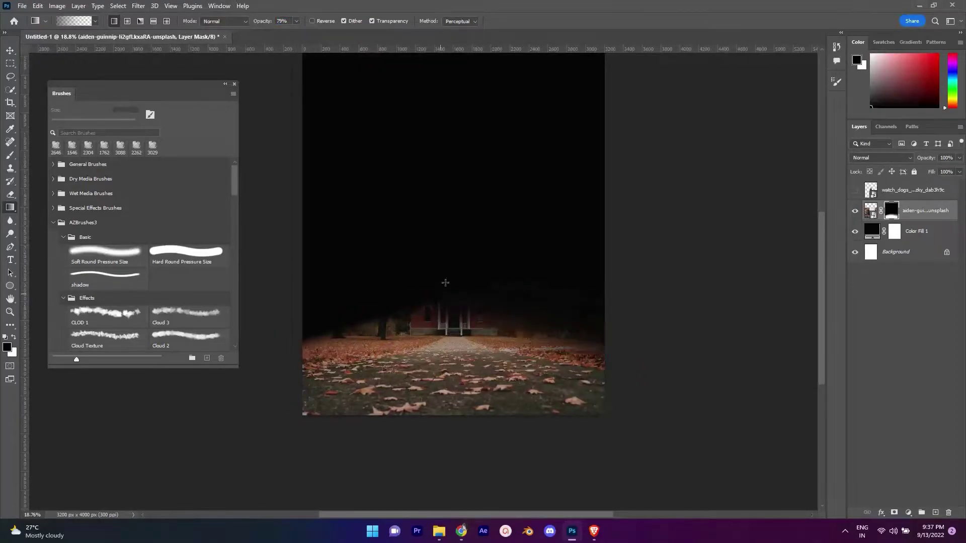
scroll(453, 316, "down", 1)
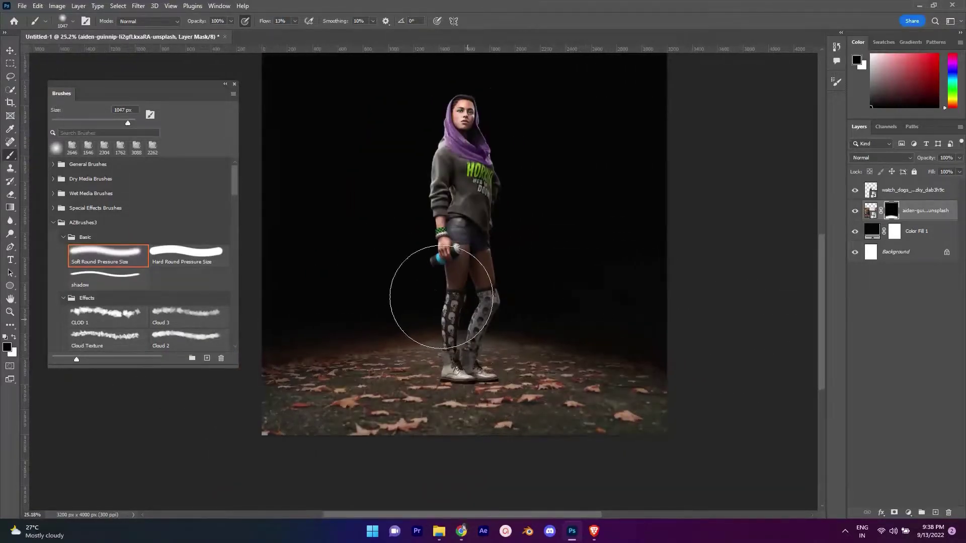
scroll(332, 302, "down", 3)
scroll(332, 301, "up", 2)
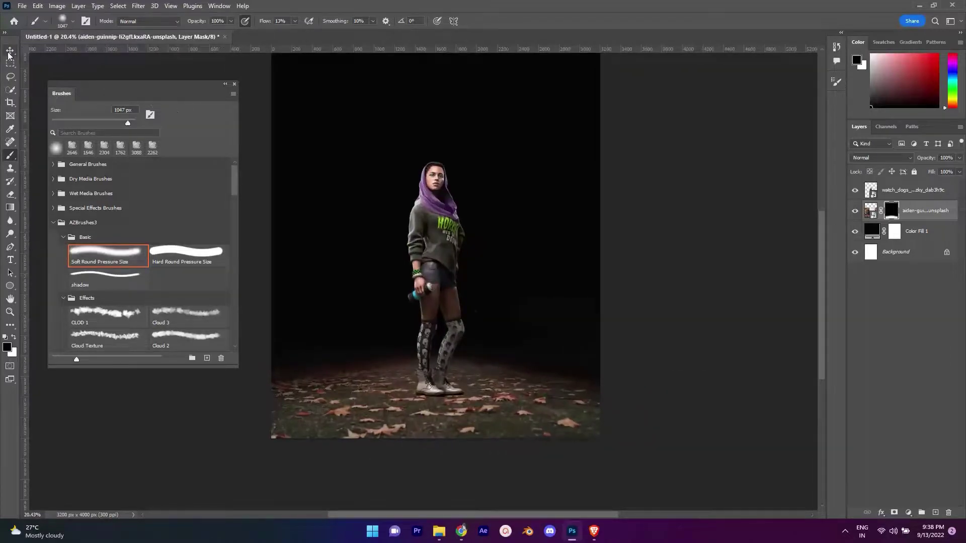
Place Embedded the Watch Dogs 2 logo onto the canvas.
left_click(21, 5)
left_click(41, 206)
left_click(715, 420)
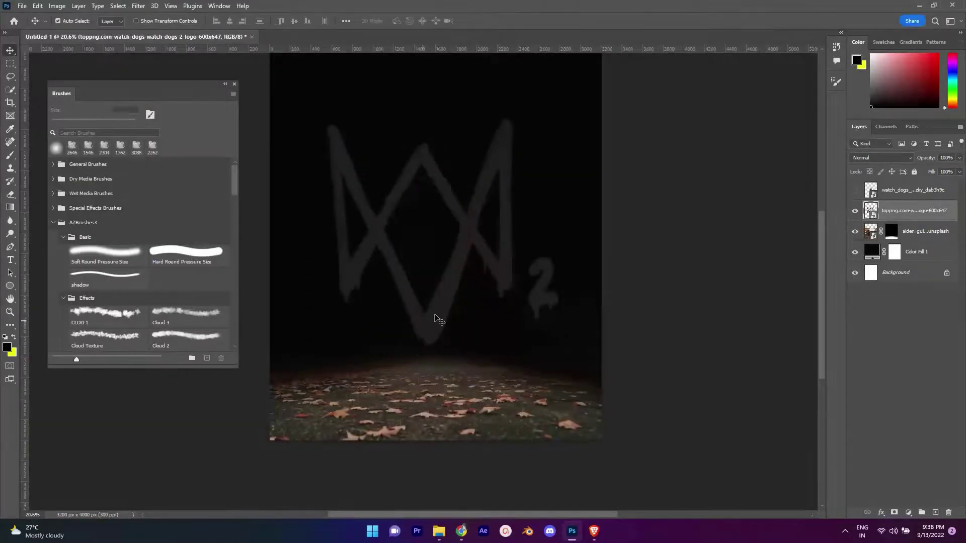
Rasterize the logo and erase the 2 beside it.
key("e")
left_click(543, 282)
key("Return")
left_click_drag(543, 266, 556, 252)
scroll(556, 252, "down", 2)
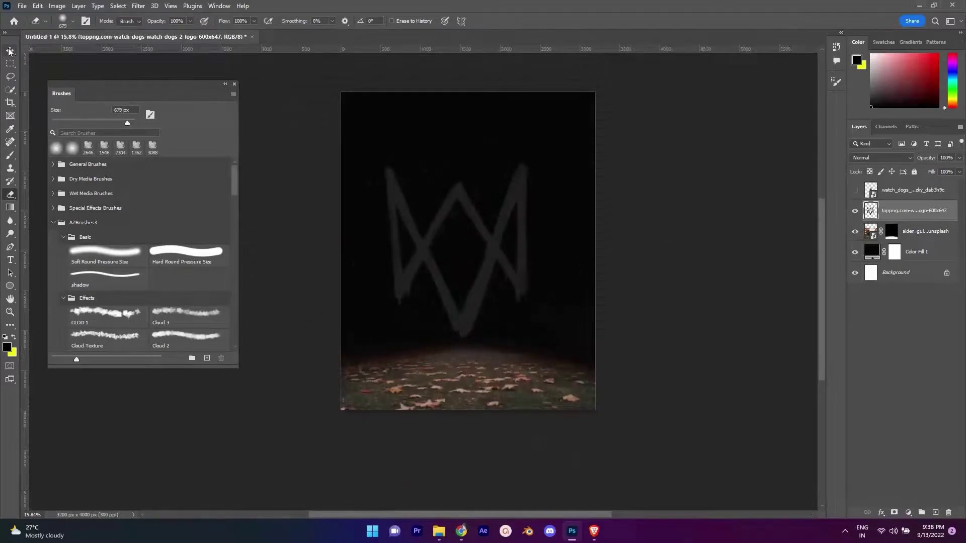
Resize the logo and move it to the top of the poster.
left_click(9, 50)
scroll(577, 250, "up", 2)
left_click_drag(564, 105, 529, 66)
scroll(531, 116, "down", 2)
scroll(512, 138, "up", 1)
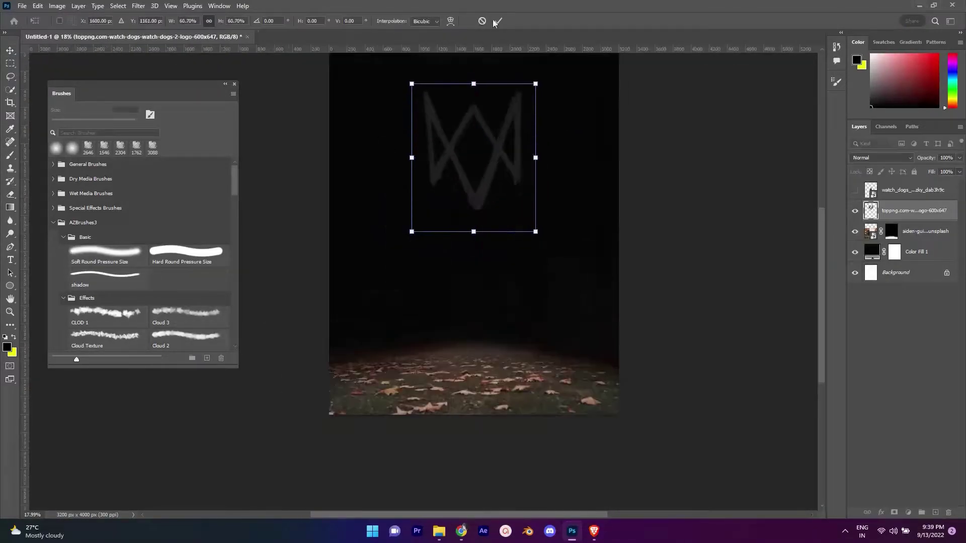
scroll(545, 273, "up", 1)
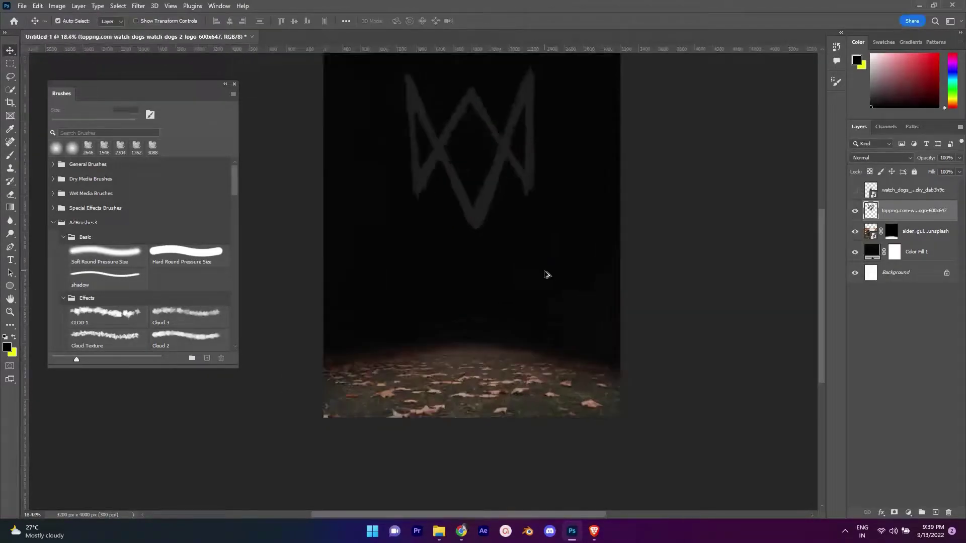
scroll(545, 274, "up", 1)
Give the logo a yellow-green Color Overlay (c6ff00) in Layer Style.
double_click(950, 216)
left_click(549, 250)
left_click_drag(555, 117, 575, 110)
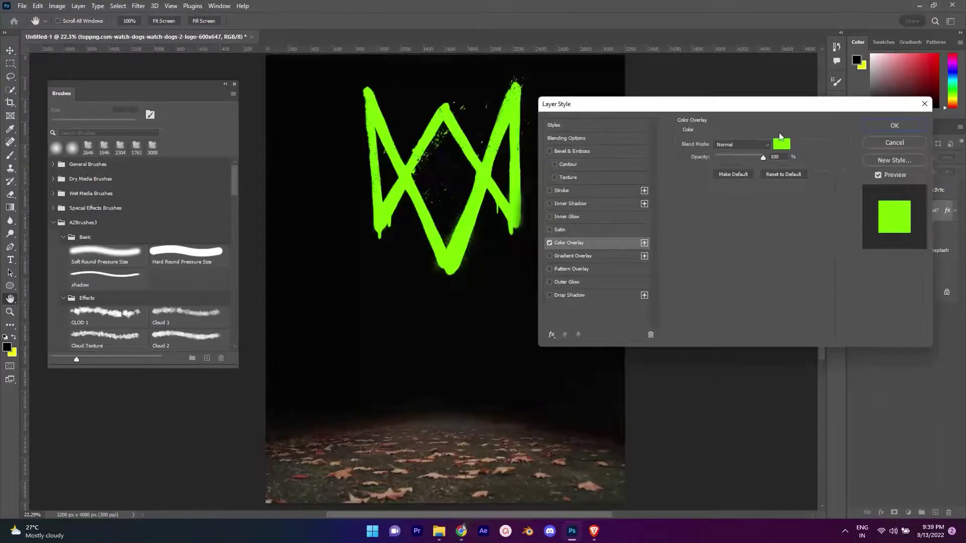
left_click(780, 143)
left_click_drag(793, 244, 790, 236)
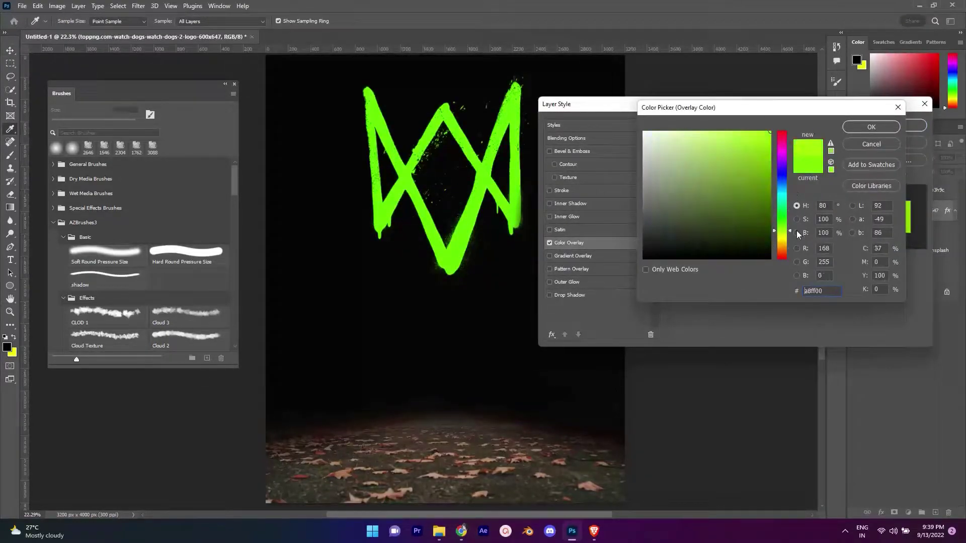
left_click(881, 130)
Add a stronger, wider Outer Glow and a green Inner Glow, then apply the style.
left_click(570, 281)
left_click_drag(725, 153, 731, 153)
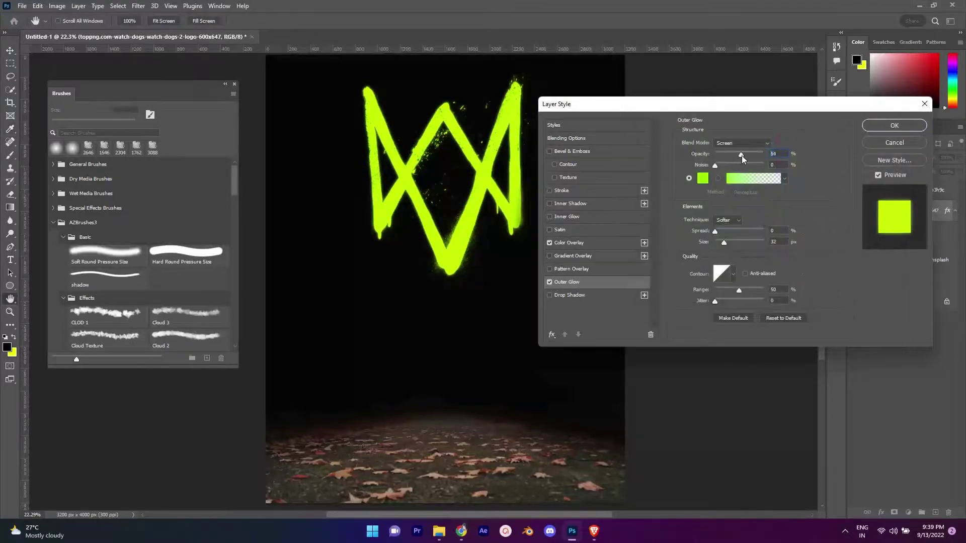
mouse_move(724, 242)
left_mouse_down()
mouse_move(763, 242)
mouse_move(729, 242)
left_mouse_up()
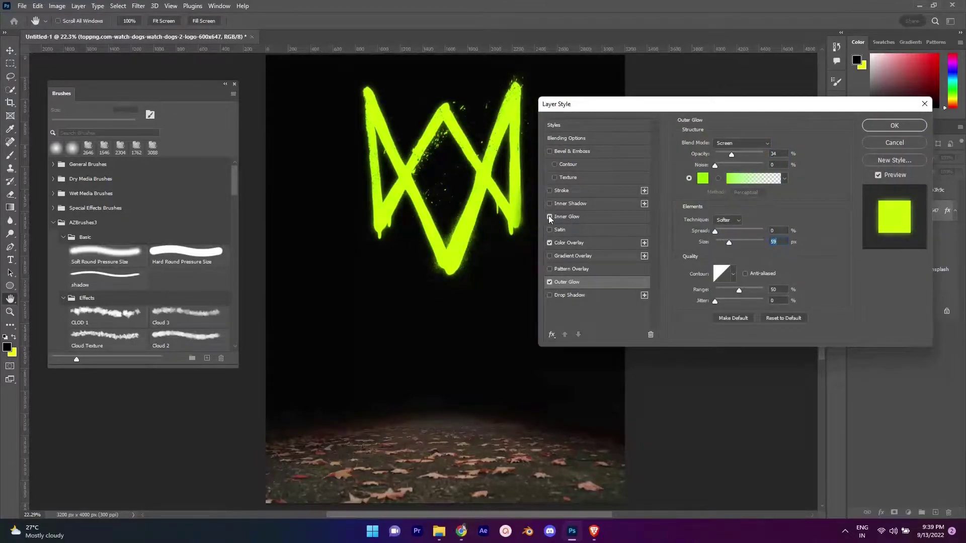
left_click(575, 203)
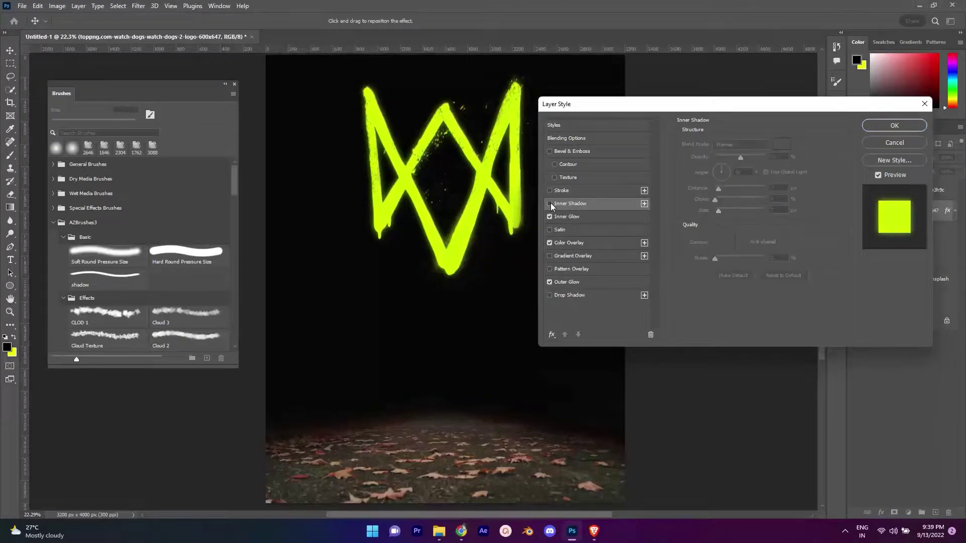
left_click(566, 216)
left_click(702, 179)
left_click(900, 123)
left_click_drag(724, 155, 730, 154)
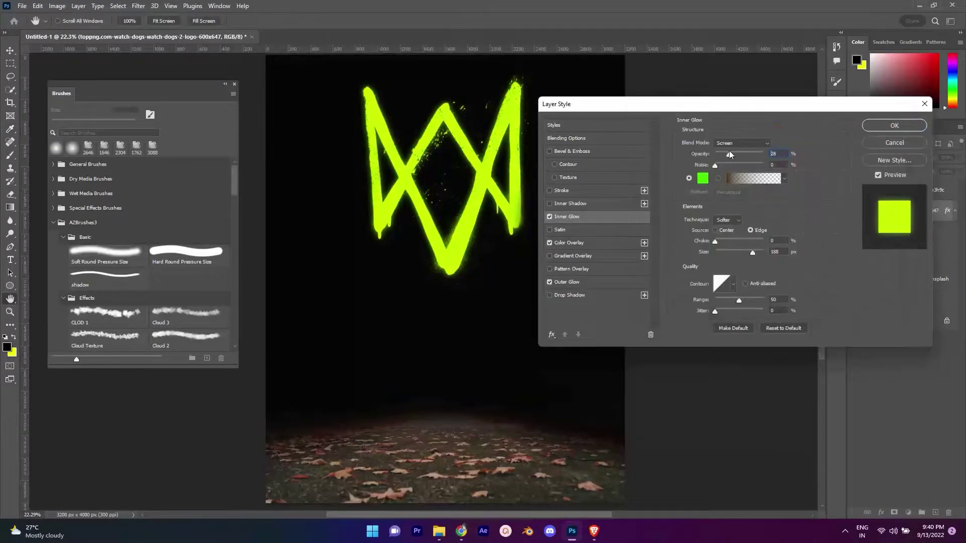
key("Return")
scroll(453, 183, "down", 3)
Add a bright green Solid Color fill layer blended in Screen mode.
key("v")
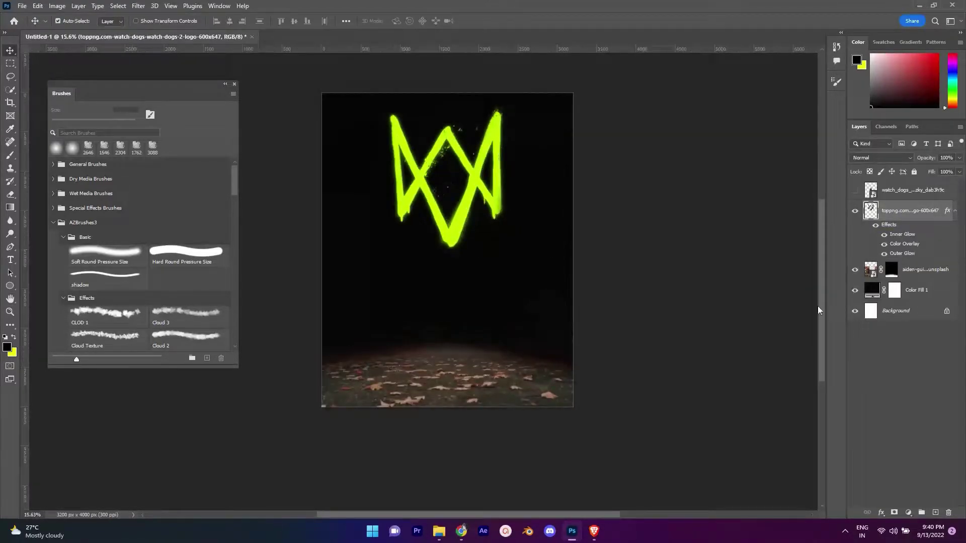
left_click(908, 512)
left_click(907, 338)
left_click(769, 132)
left_click_drag(789, 225, 788, 229)
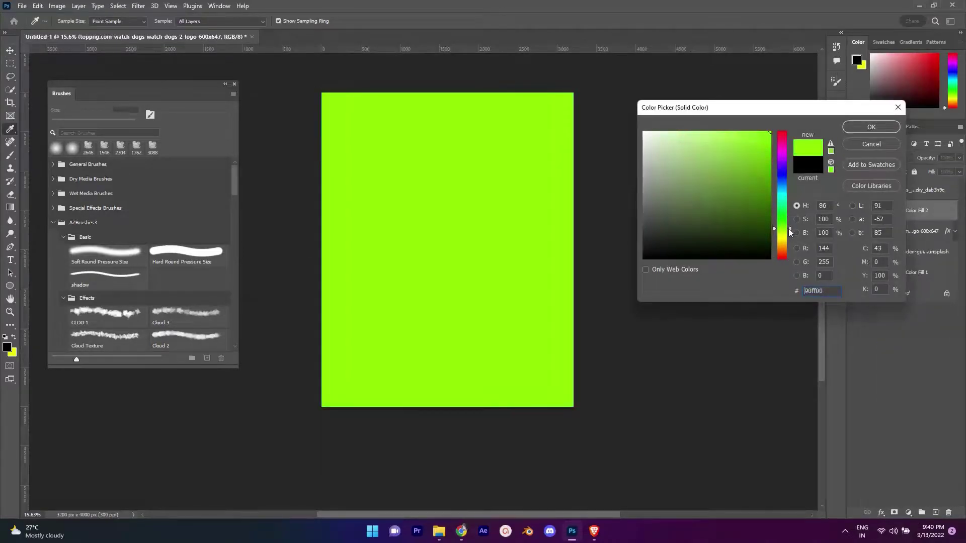
key("Return")
left_click(881, 158)
left_click(878, 241)
Invert the fill's mask, set white as the brush colour, and hide the fill to compare.
key("ctrl+i")
key("b")
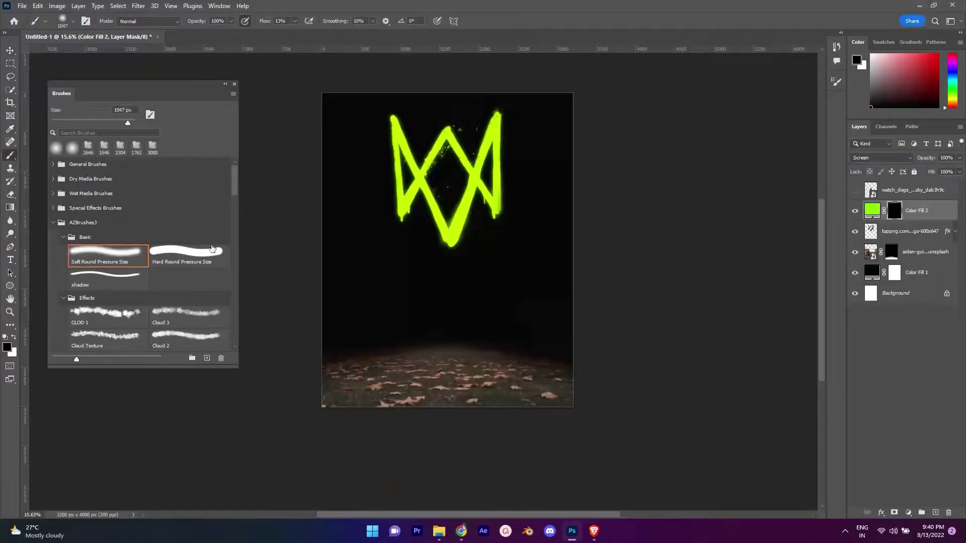
scroll(481, 232, "up", 2)
scroll(366, 140, "up", 3)
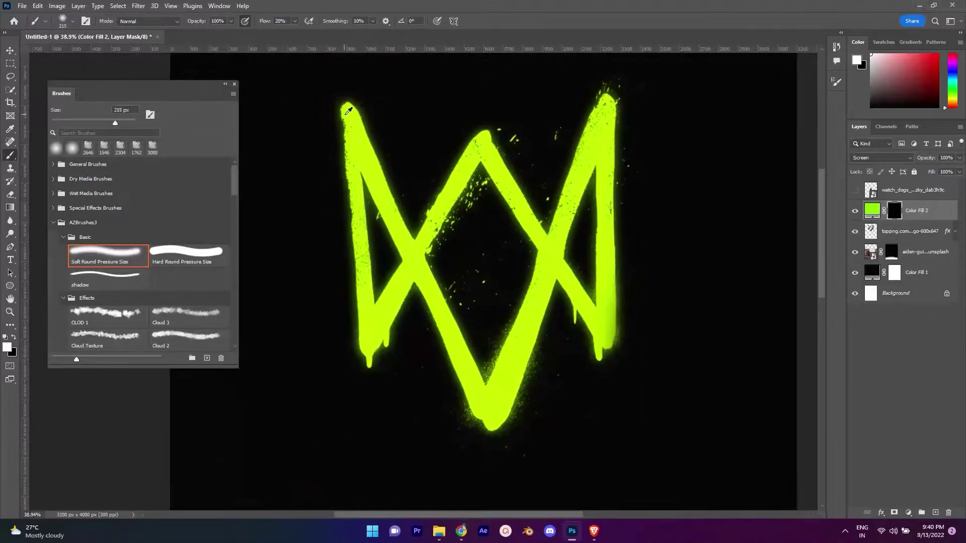
key("x")
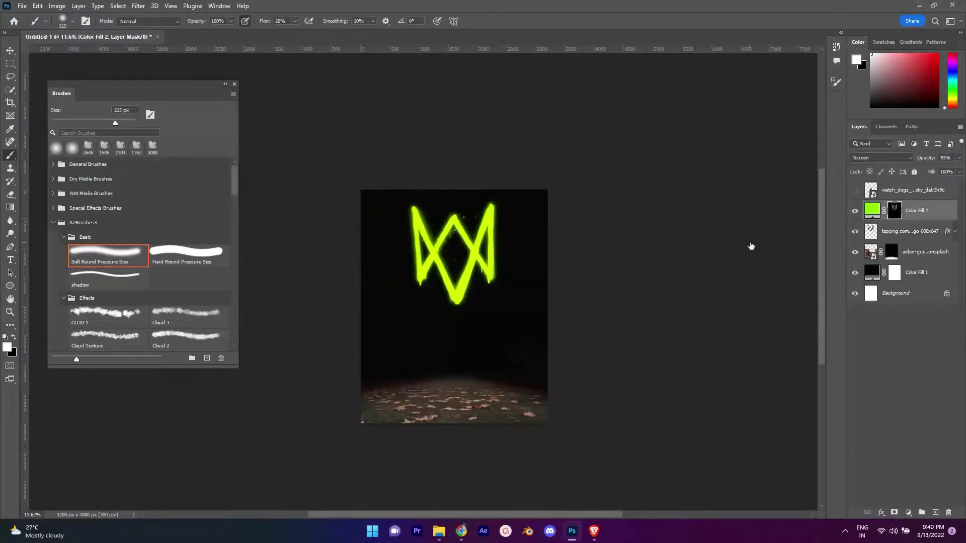
left_click(855, 211)
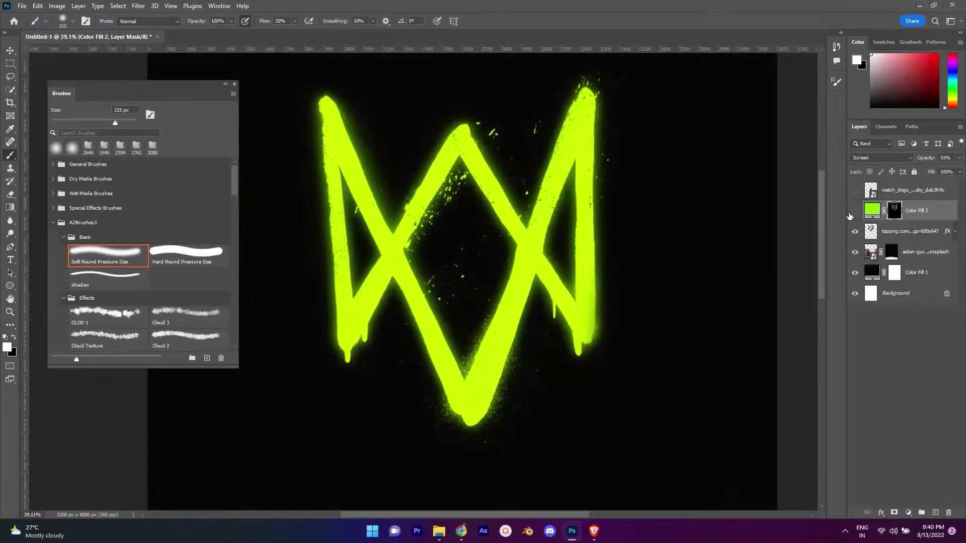
Paint the Exposure 1 mask over the W logo to brighten it.
scroll(546, 168, "down", 3)
left_click(905, 385)
left_click(788, 149)
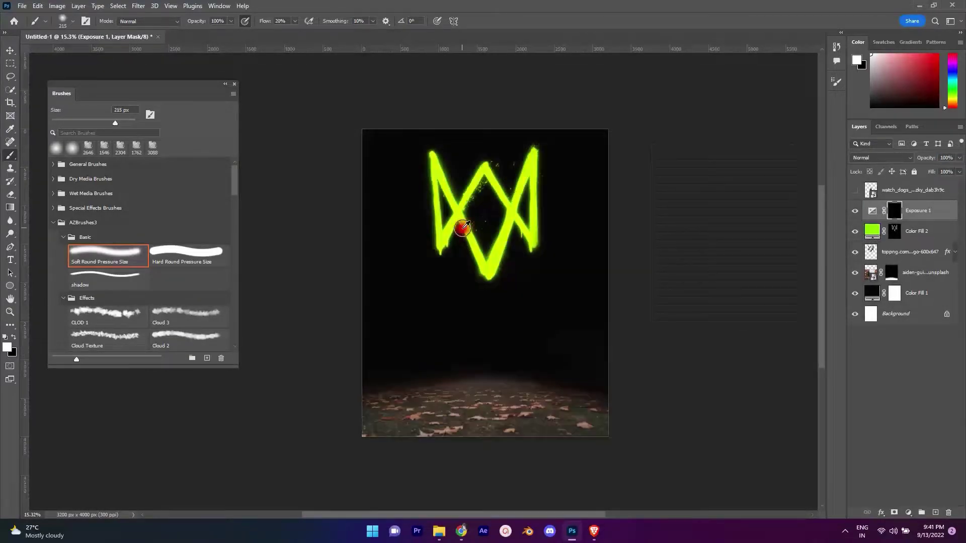
scroll(459, 217, "up", 5)
left_click_drag(504, 198, 439, 273)
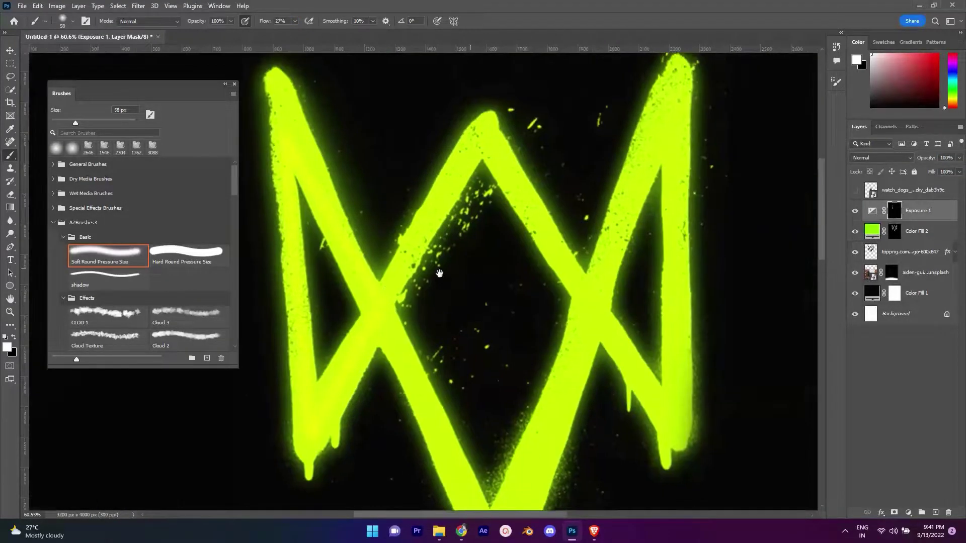
scroll(631, 387, "down", 2)
scroll(503, 262, "down", 6)
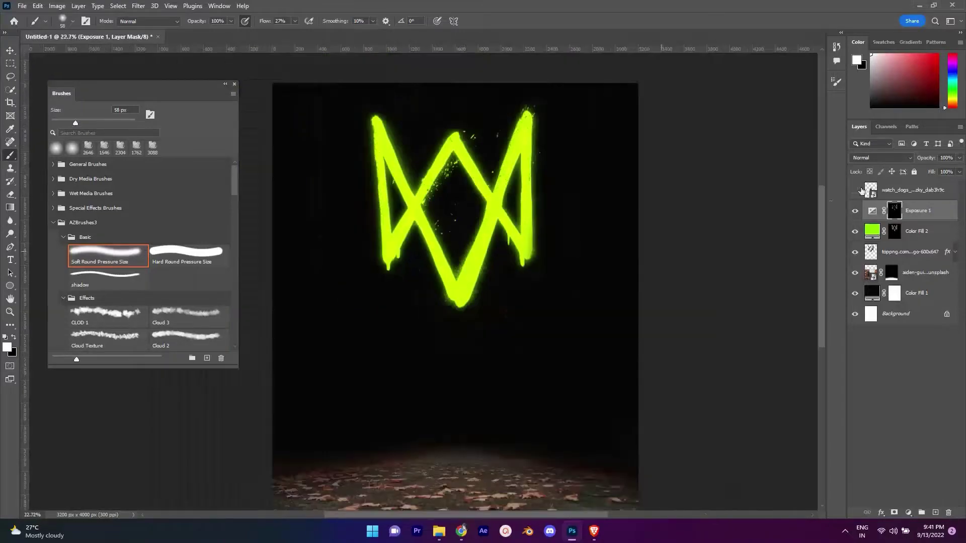
scroll(503, 272, "up", 2)
scroll(503, 271, "up", 2)
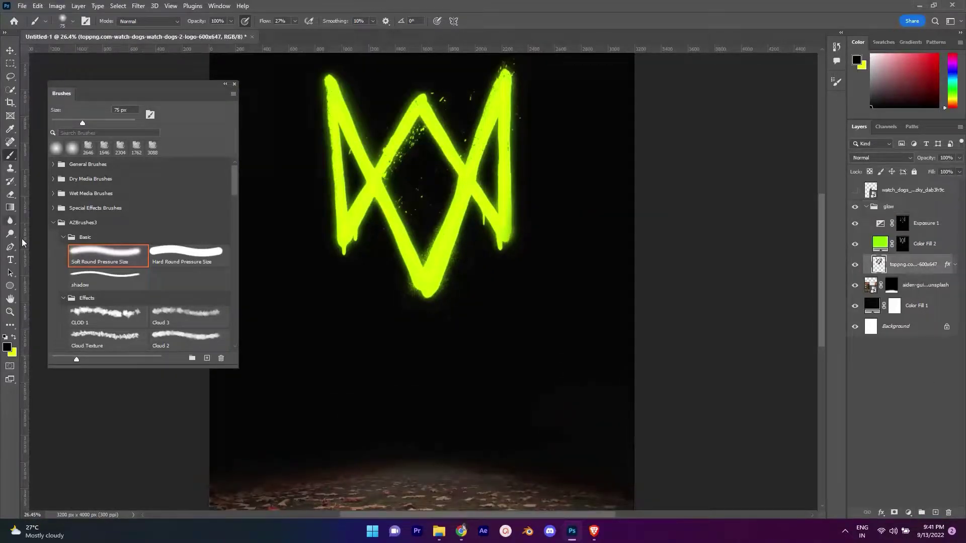
Smudge the V tip of the W logo downward into a longer drip.
left_click(52, 240)
scroll(362, 247, "up", 7)
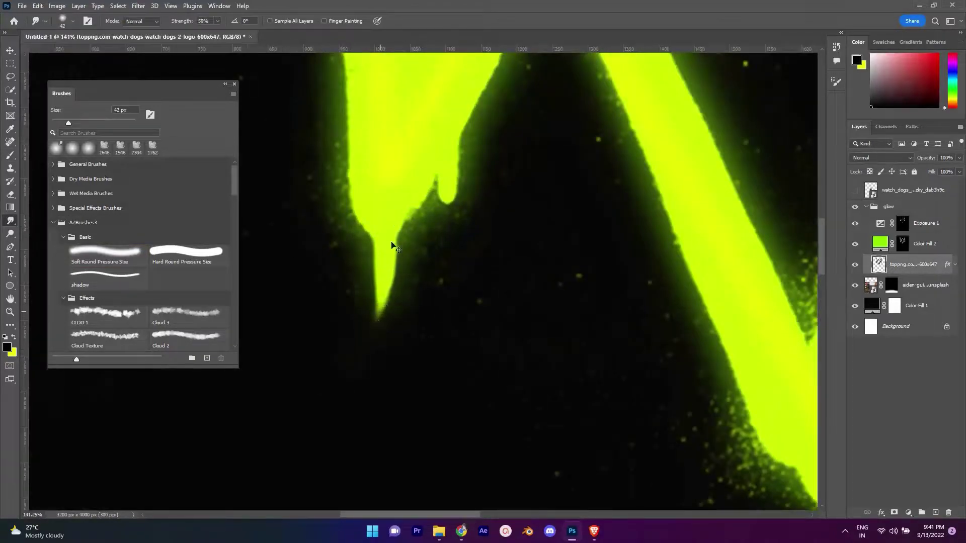
scroll(395, 324, "down", 2)
scroll(546, 169, "right", 3)
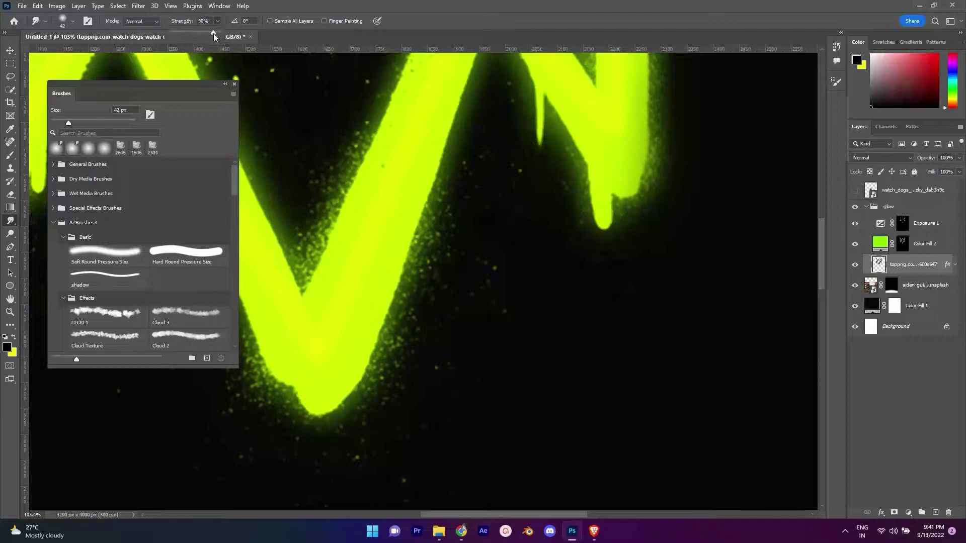
scroll(608, 230, "down", 5)
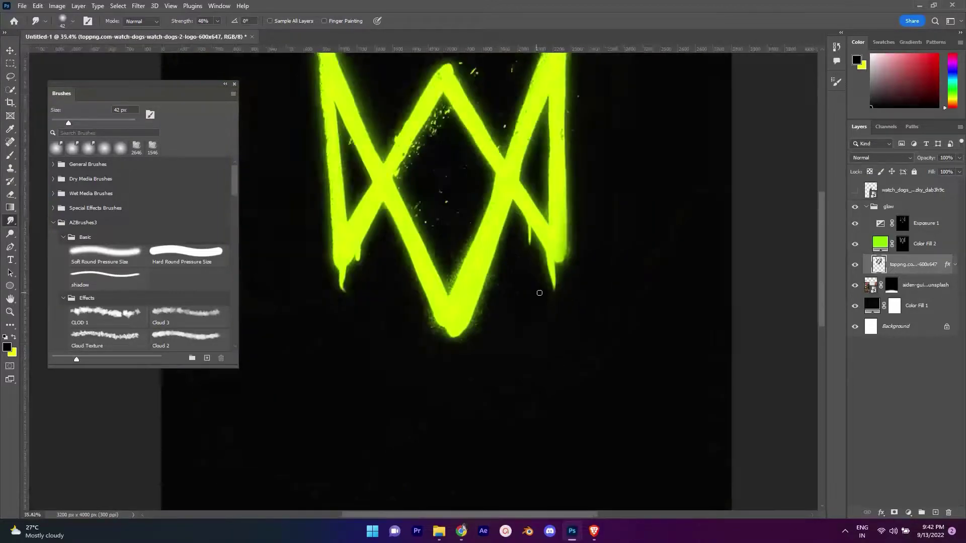
scroll(503, 302, "up", 4)
scroll(505, 245, "up", 1)
scroll(504, 245, "down", 2)
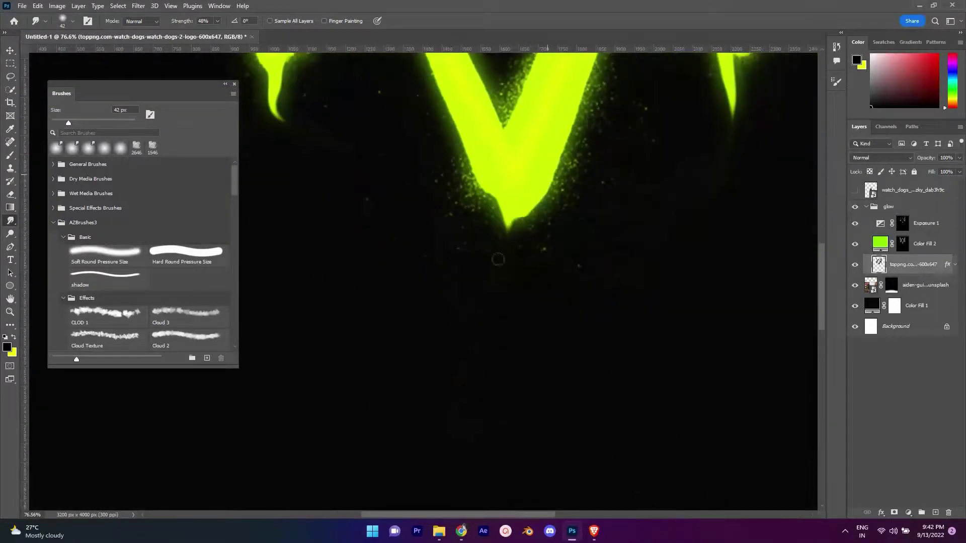
left_click_drag(510, 230, 503, 266)
scroll(503, 267, "down", 2)
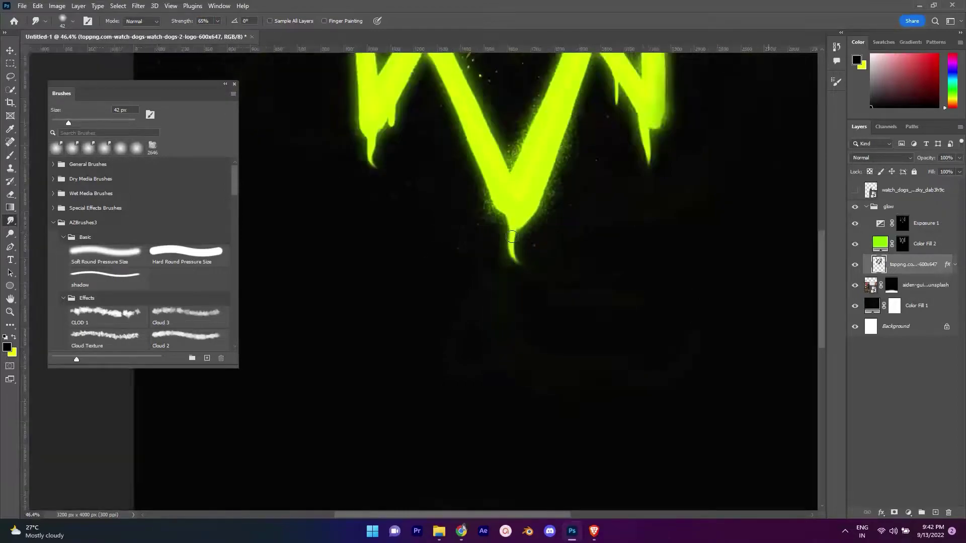
scroll(390, 231, "up", 4)
scroll(466, 217, "down", 3)
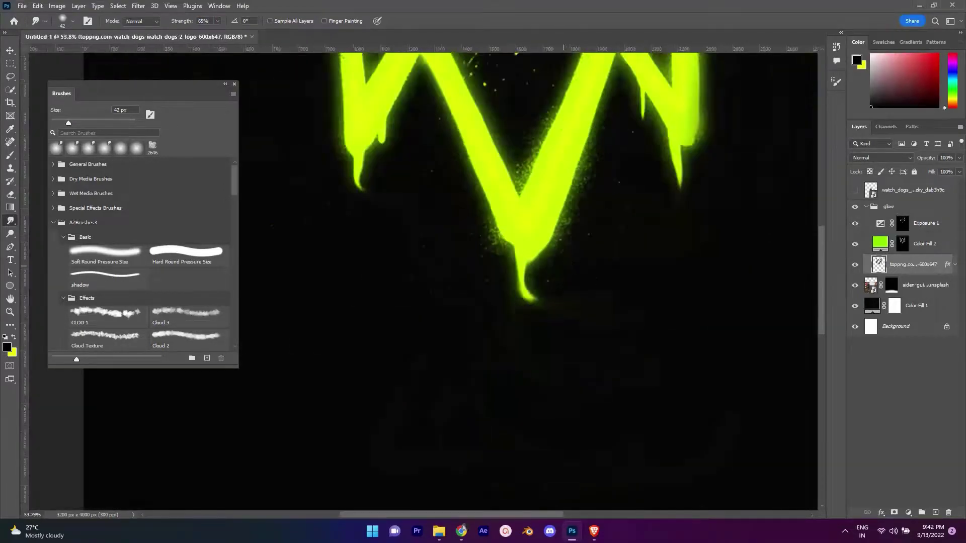
scroll(469, 312, "down", 3)
scroll(469, 312, "up", 3)
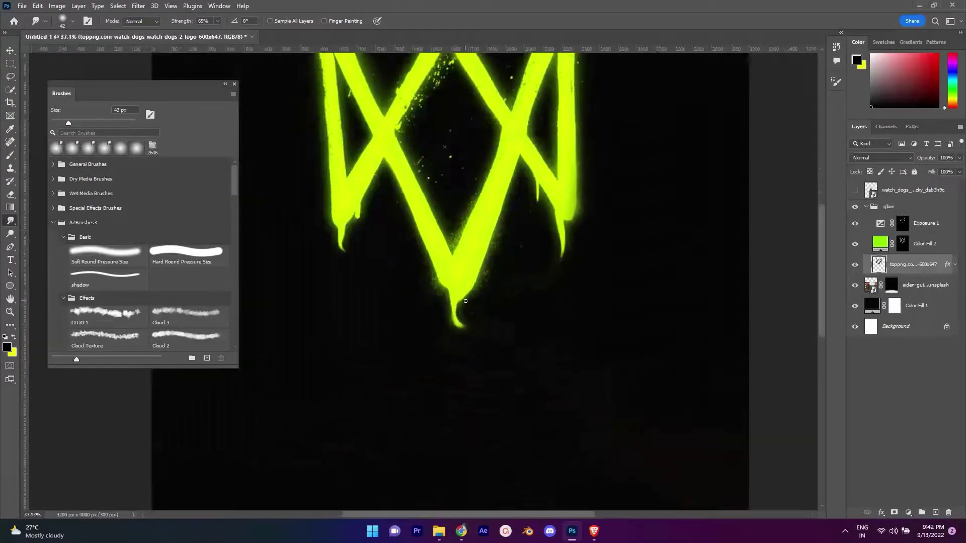
Reselect the Smudge Tool and inspect the logo's remaining drip tips.
left_click(54, 240)
scroll(448, 265, "up", 1)
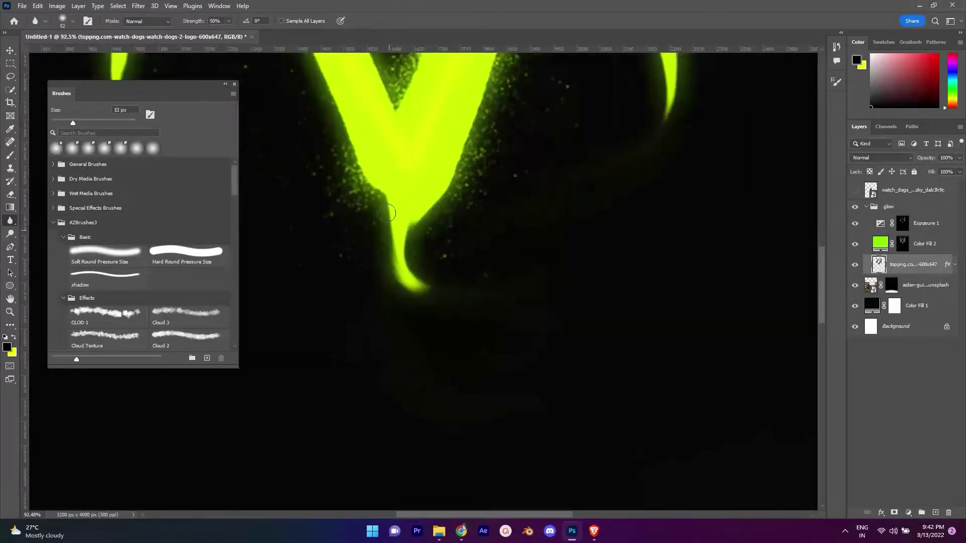
scroll(448, 265, "down", 2)
scroll(448, 265, "down", 2)
scroll(316, 235, "up", 3)
scroll(315, 234, "up", 2)
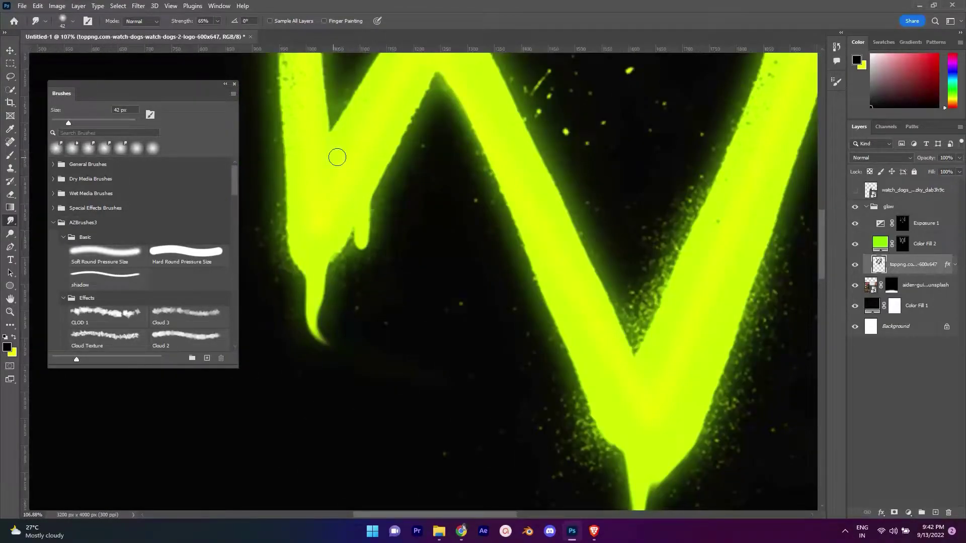
scroll(397, 295, "down", 5)
scroll(409, 303, "up", 4)
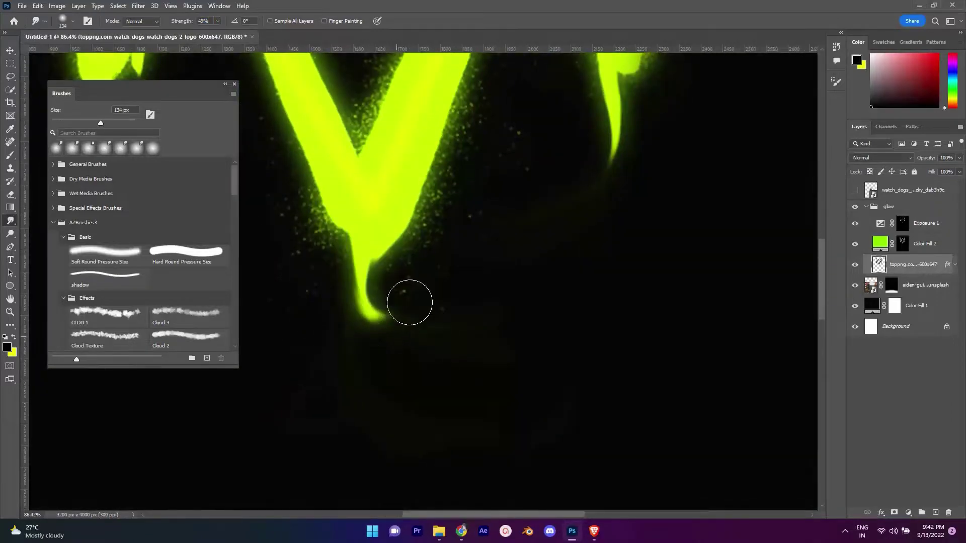
scroll(424, 335, "down", 5)
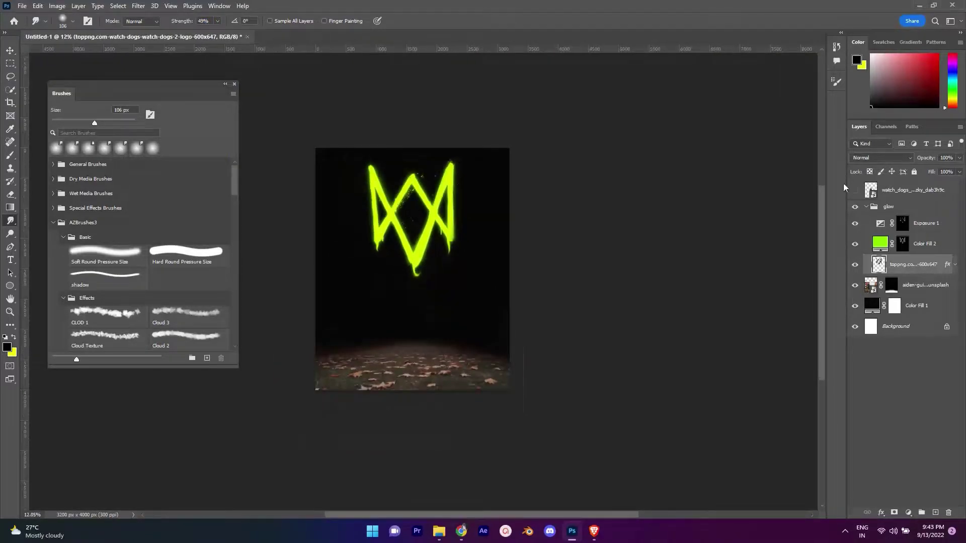
Collapse the glow group and put the leafy ground photo into its own road group.
scroll(370, 263, "up", 2)
scroll(371, 263, "up", 3)
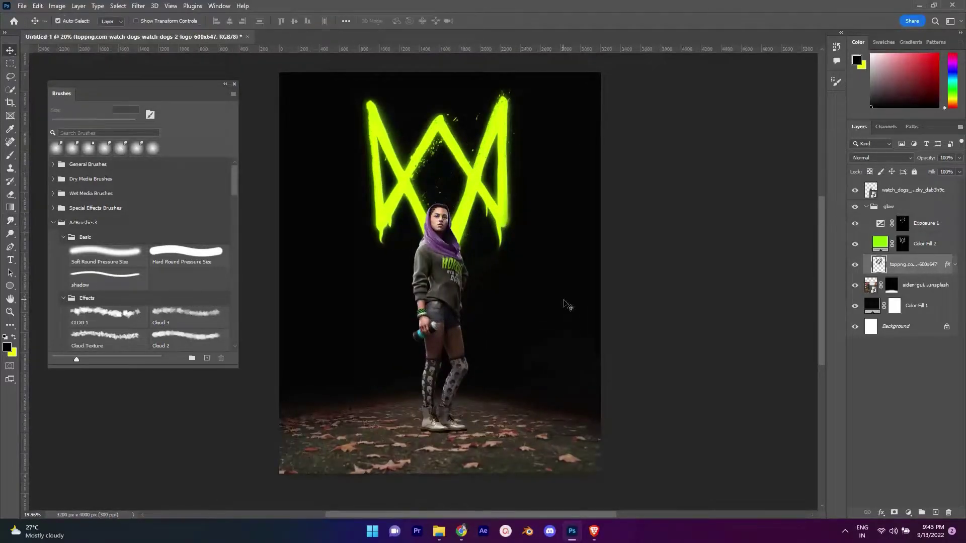
scroll(568, 305, "down", 2)
scroll(546, 338, "up", 3)
left_click(865, 206)
left_click(926, 222)
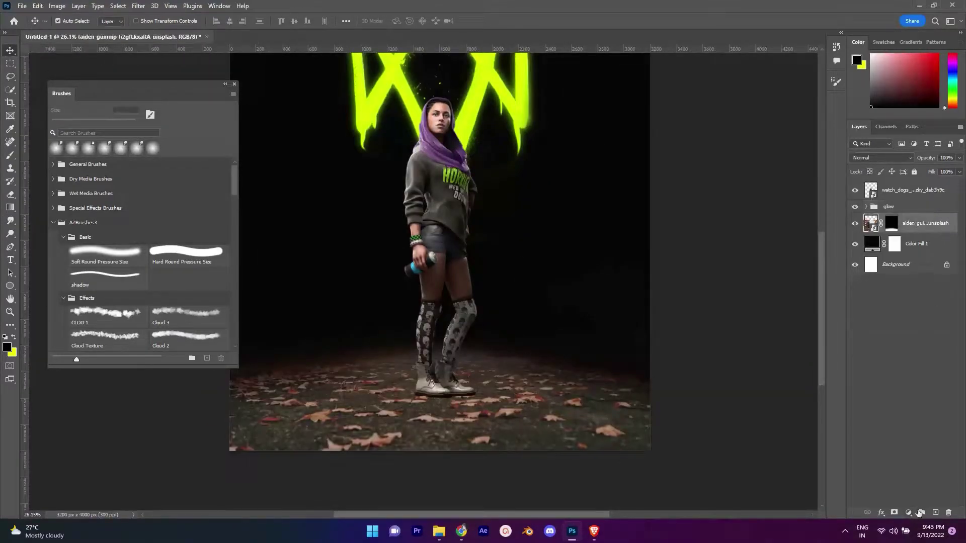
scroll(660, 308, "down", 2)
left_click(907, 512)
Darken the ground with a clipped Levels adjustment, masking it to keep the area around the feet lit.
left_click(900, 373)
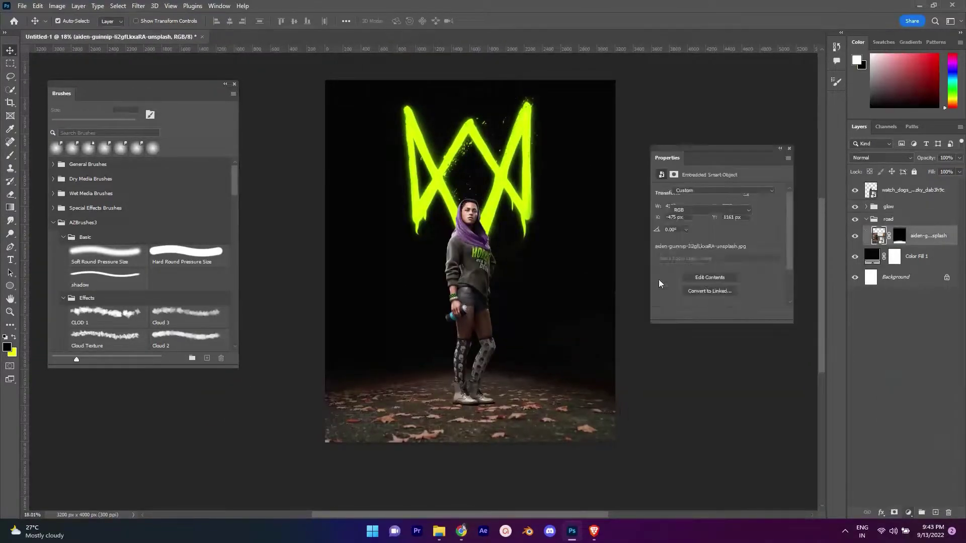
left_click(789, 150)
key("b")
key("x")
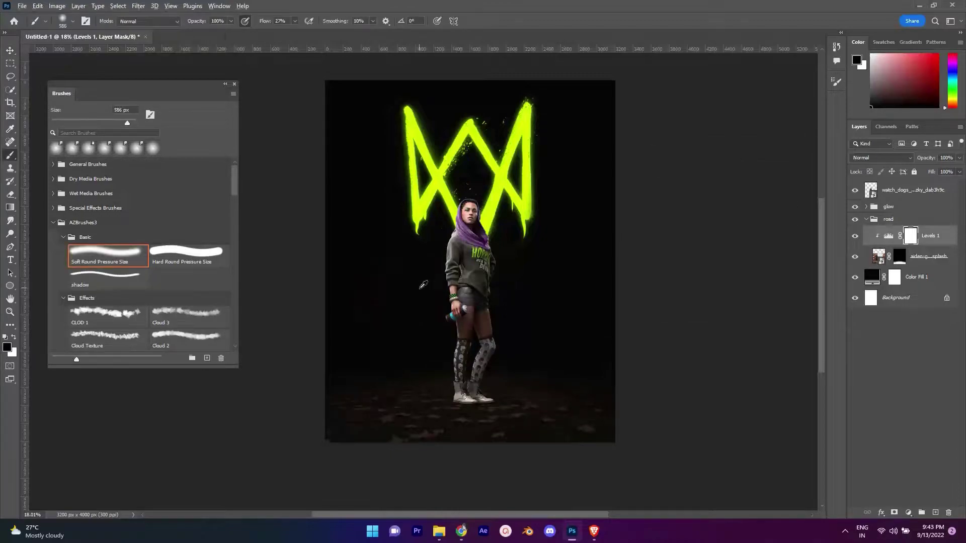
left_click_drag(259, 24, 166, 48)
scroll(602, 355, "up", 3)
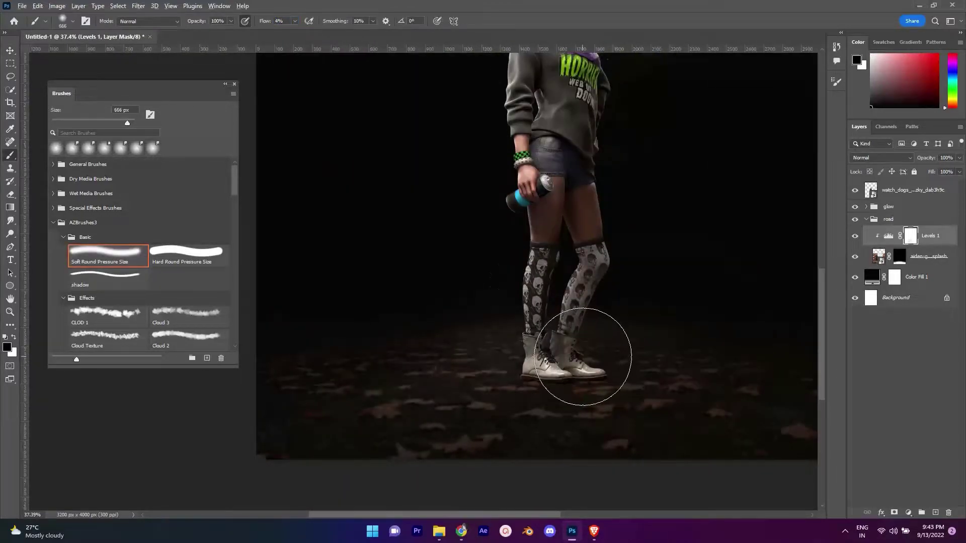
scroll(582, 357, "down", 2)
scroll(543, 312, "up", 2)
scroll(538, 282, "up", 1)
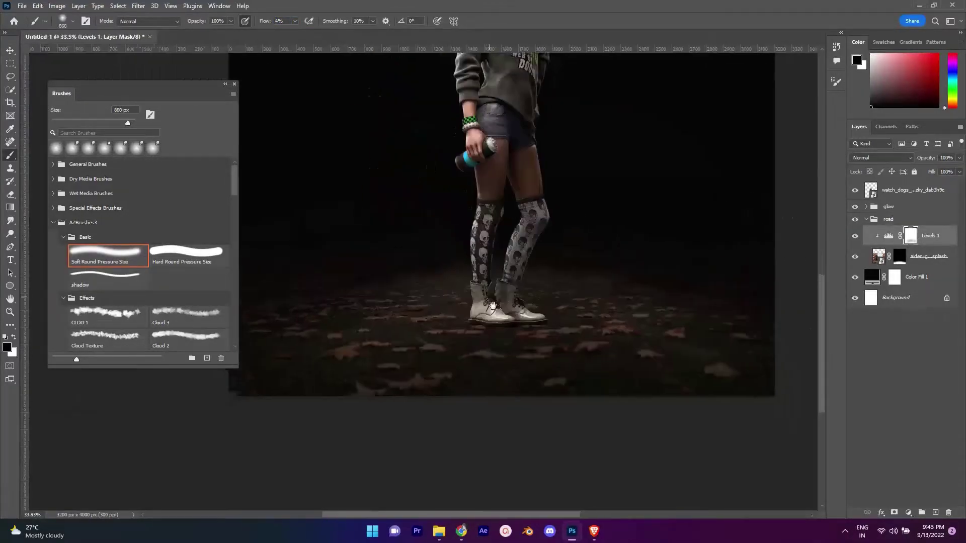
scroll(482, 335, "down", 4)
scroll(533, 357, "up", 2)
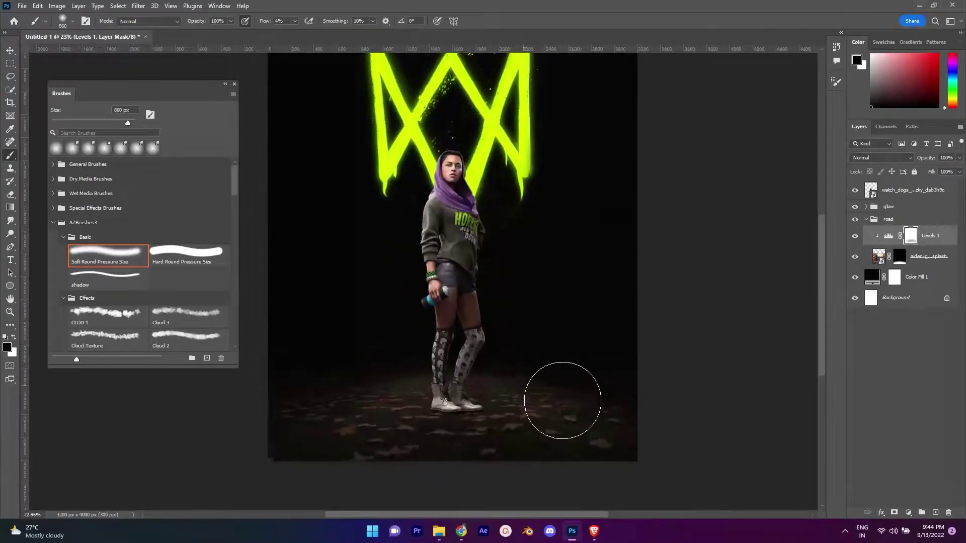
scroll(562, 400, "down", 1)
Tint the ground with a clipped Selective Color adjustment.
left_click(907, 512)
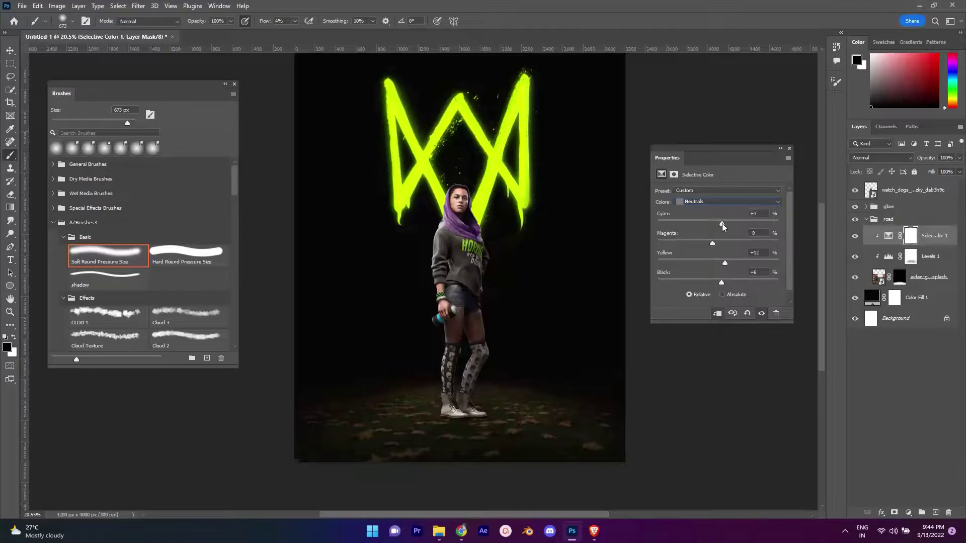
left_click(788, 149)
scroll(561, 411, "down", 3)
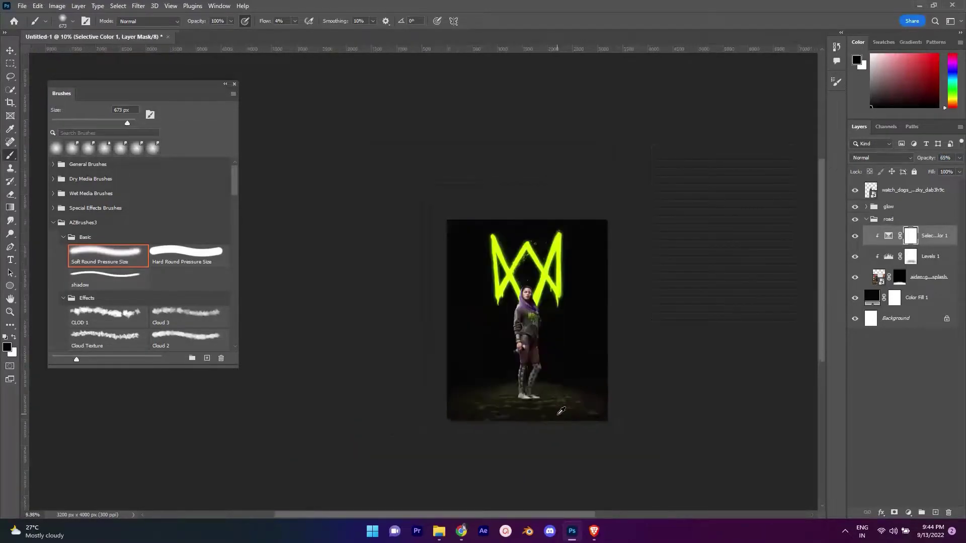
scroll(561, 411, "up", 2)
scroll(500, 398, "up", 2)
scroll(457, 401, "up", 1)
scroll(443, 417, "up", 1)
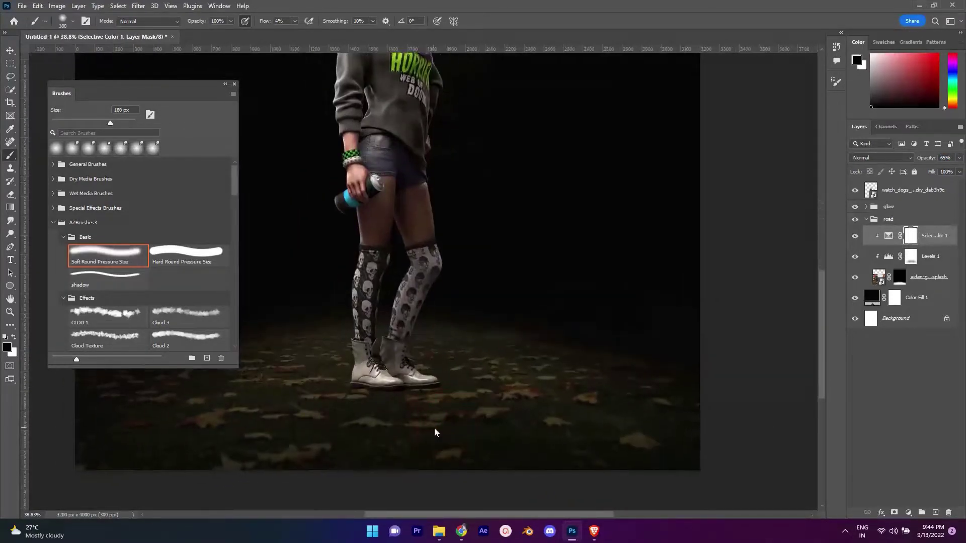
scroll(435, 433, "down", 3)
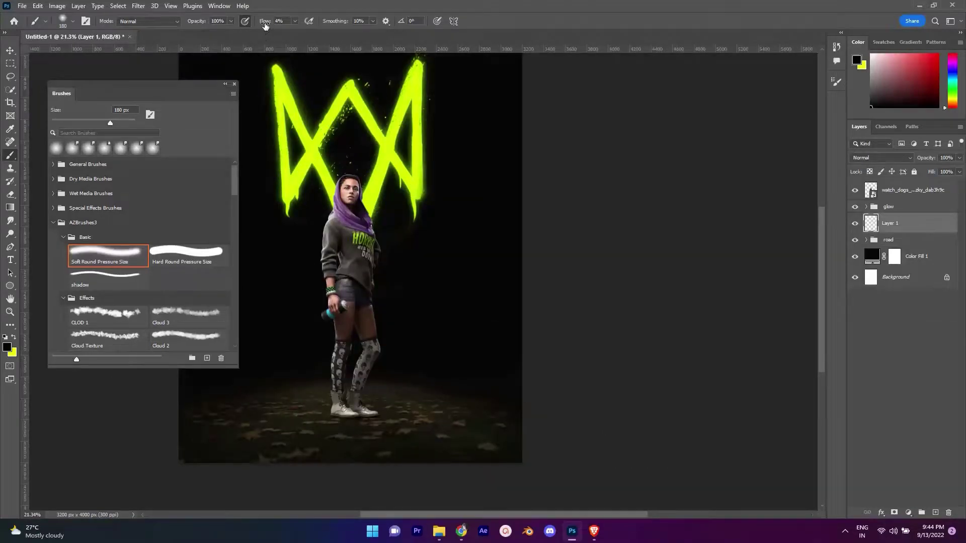
Slant the cast shadow with Free Transform and position it beneath the girl's feet.
scroll(399, 367, "down", 2)
scroll(382, 422, "up", 2)
key("ctrl+t")
scroll(395, 376, "up", 4)
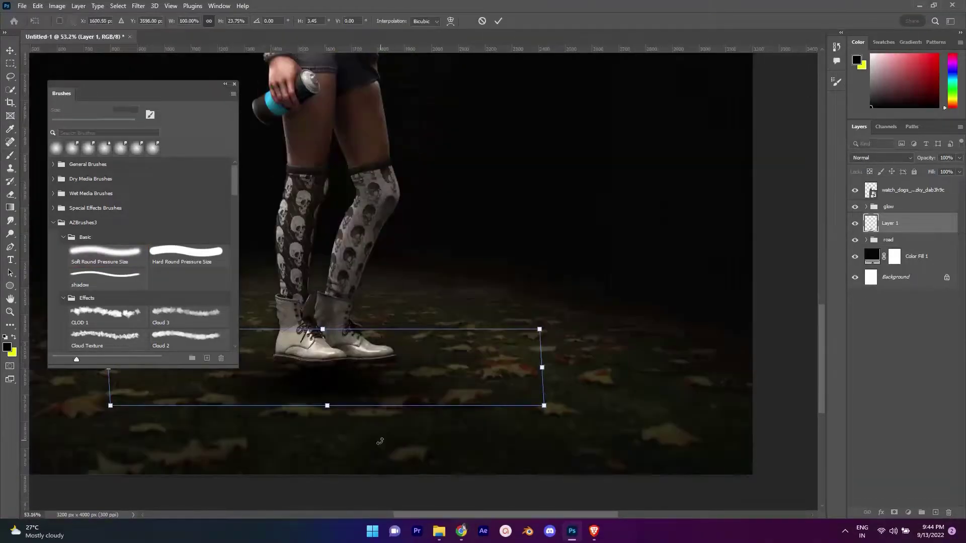
left_click_drag(325, 403, 336, 386)
left_click_drag(437, 350, 444, 346)
scroll(502, 374, "down", 3)
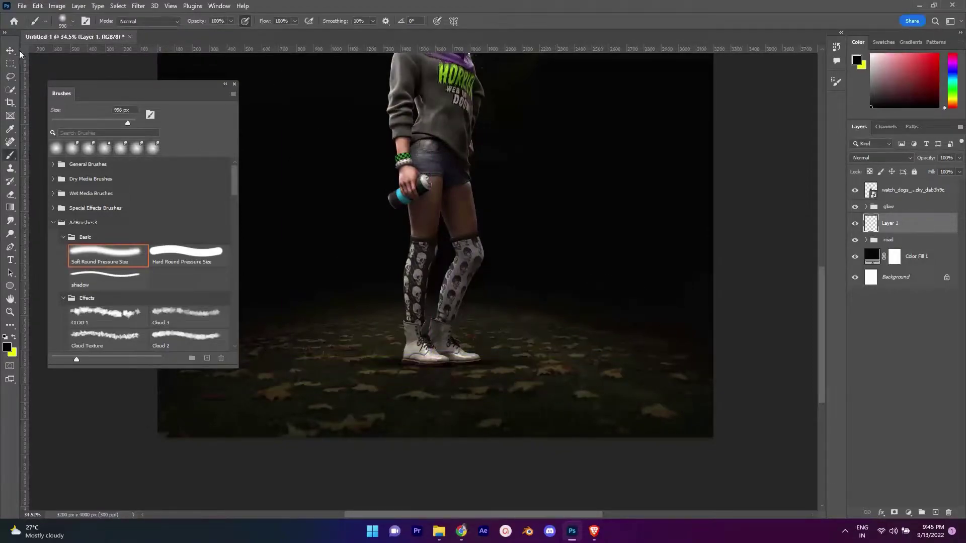
Apply a Gaussian Blur to the shadow on Layer 1.
scroll(567, 405, "down", 1)
left_click(139, 5)
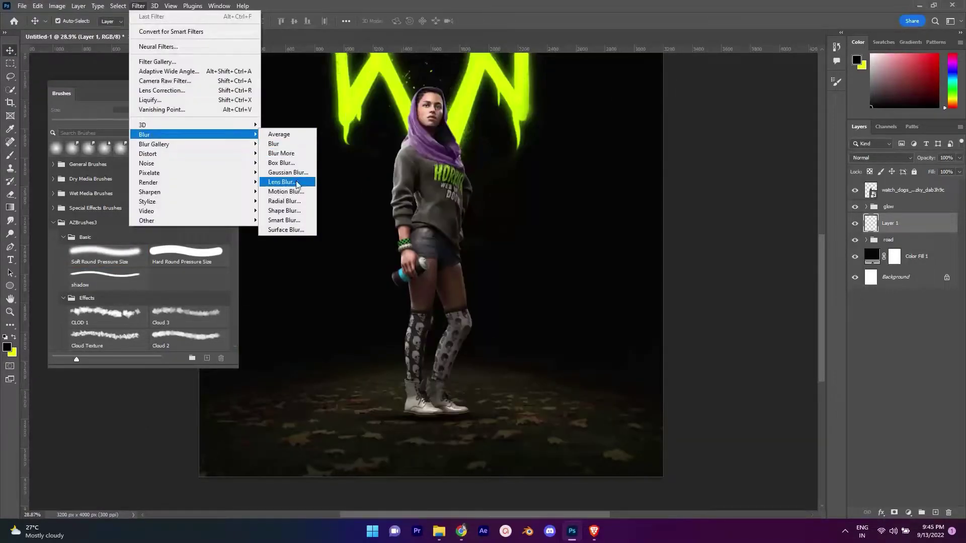
left_click(286, 179)
left_click(757, 127)
scroll(450, 410, "down", 4)
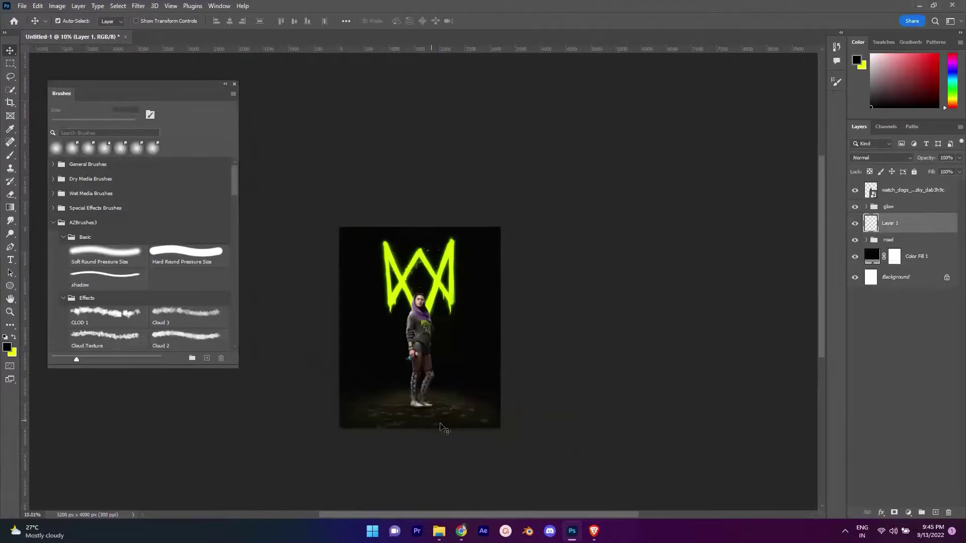
scroll(450, 410, "up", 1)
scroll(451, 410, "up", 3)
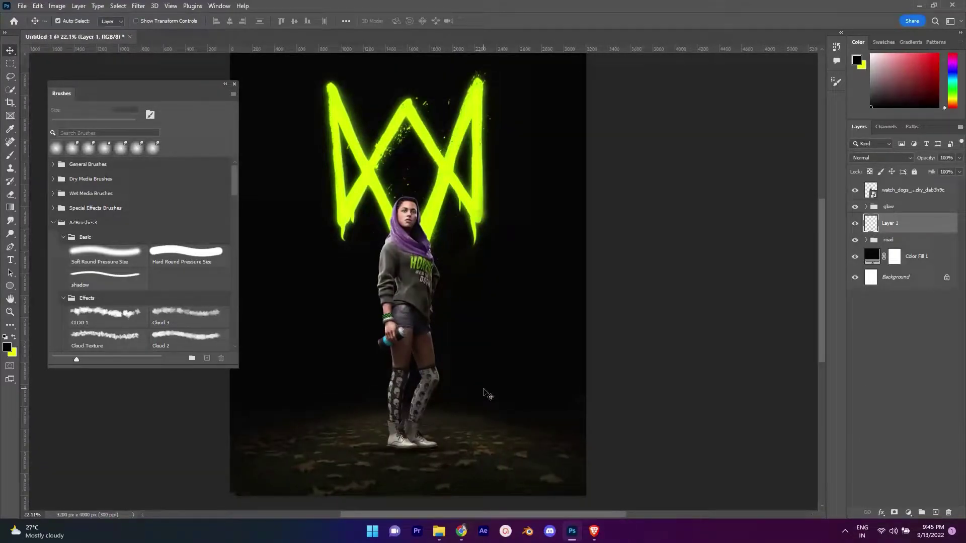
Add a Levels adjustment to the girl, dragging the output black slider to darken her.
scroll(486, 365, "up", 1)
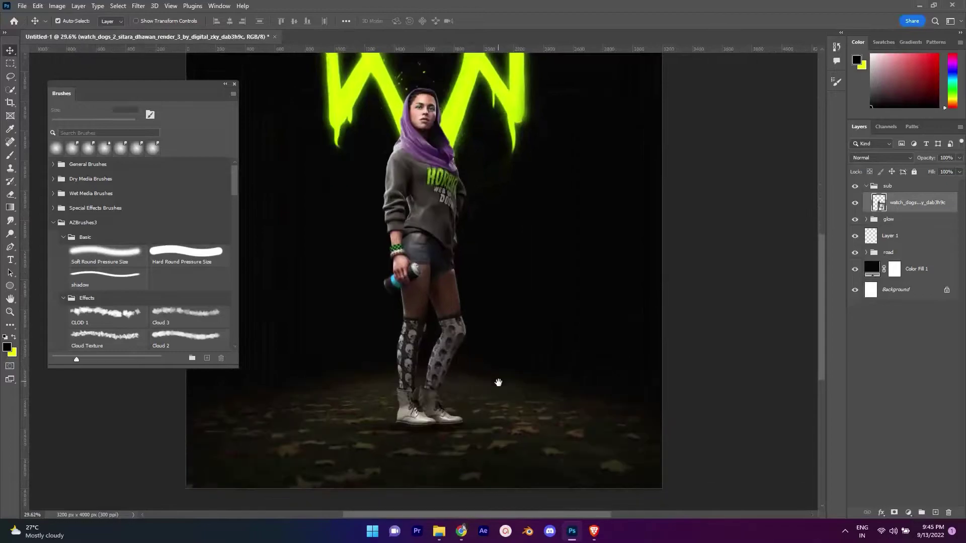
key("b")
left_click(908, 512)
left_click(920, 385)
mouse_move(672, 293)
left_mouse_down()
mouse_move(704, 293)
mouse_move(687, 291)
left_mouse_up()
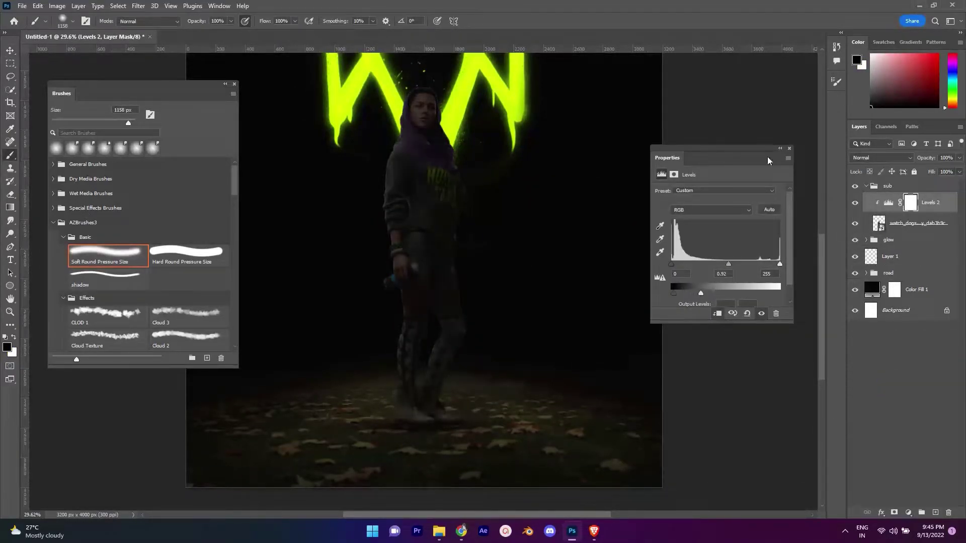
Set brush flow to 5% and paint the Levels mask so her face and hood stay lit.
type("5")
scroll(403, 176, "up", 5)
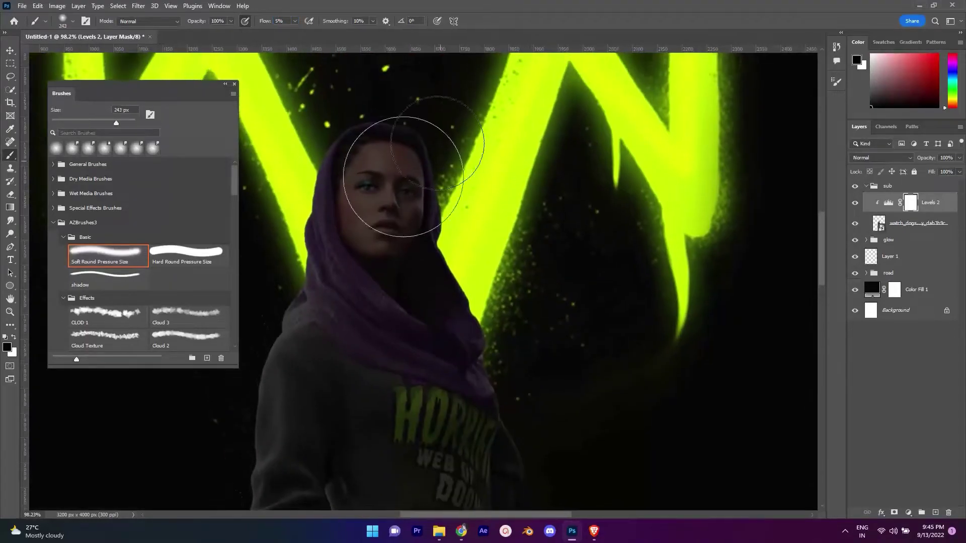
scroll(366, 258, "down", 3)
scroll(545, 317, "down", 3)
scroll(470, 287, "down", 3)
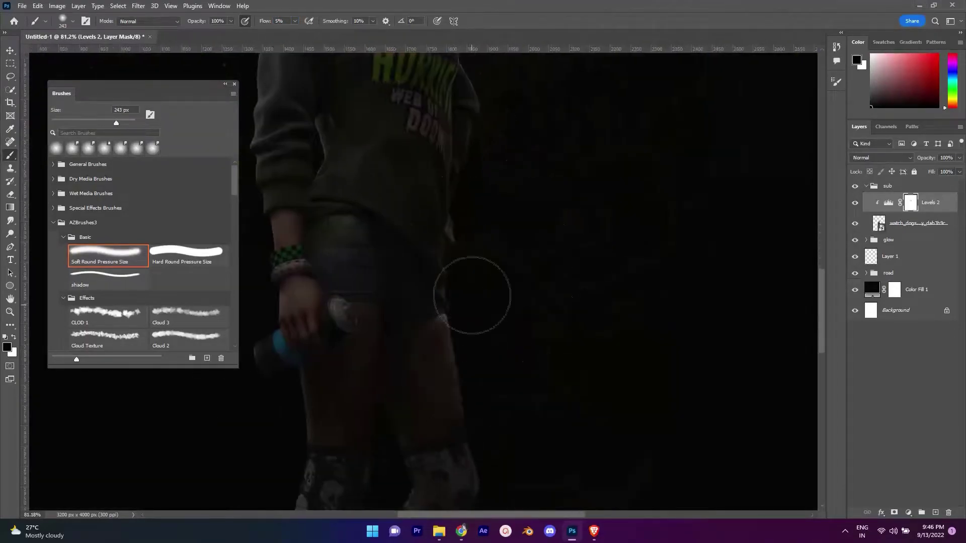
scroll(487, 433, "down", 4)
scroll(415, 105, "up", 5)
scroll(394, 140, "down", 3)
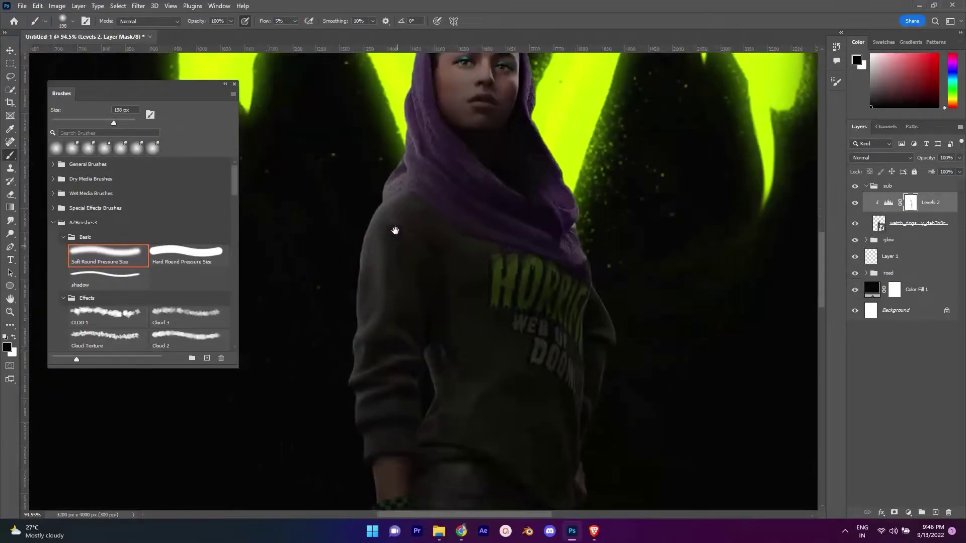
scroll(395, 226, "down", 3)
scroll(370, 482, "down", 3)
scroll(395, 430, "down", 3)
scroll(545, 286, "down", 2)
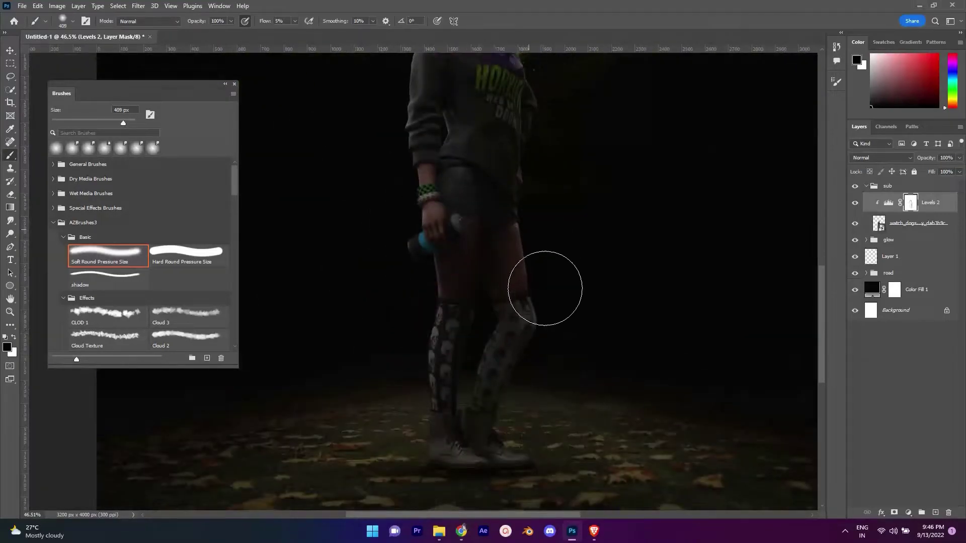
scroll(401, 440, "up", 4)
scroll(401, 440, "down", 2)
scroll(446, 414, "down", 3)
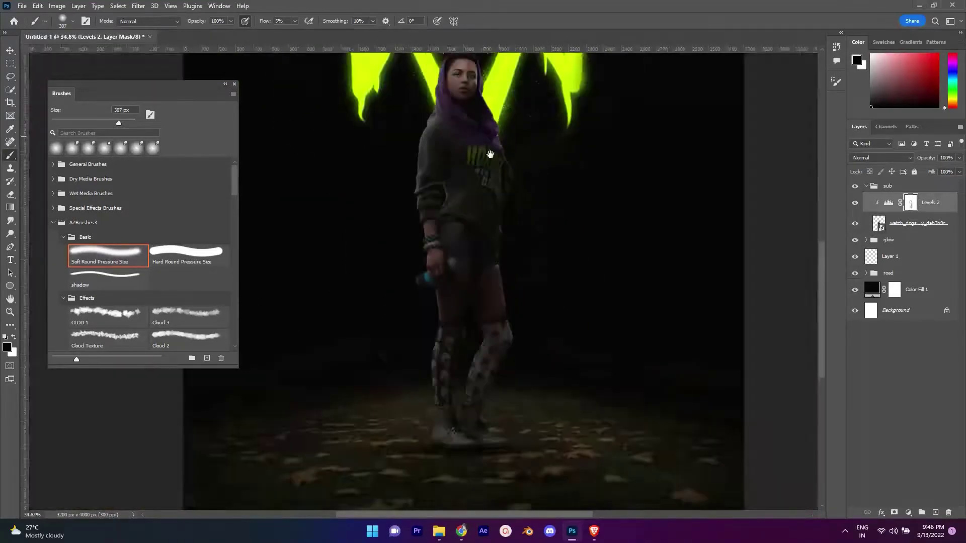
scroll(398, 179, "up", 3)
key("x")
scroll(532, 287, "down", 3)
scroll(523, 297, "down", 2)
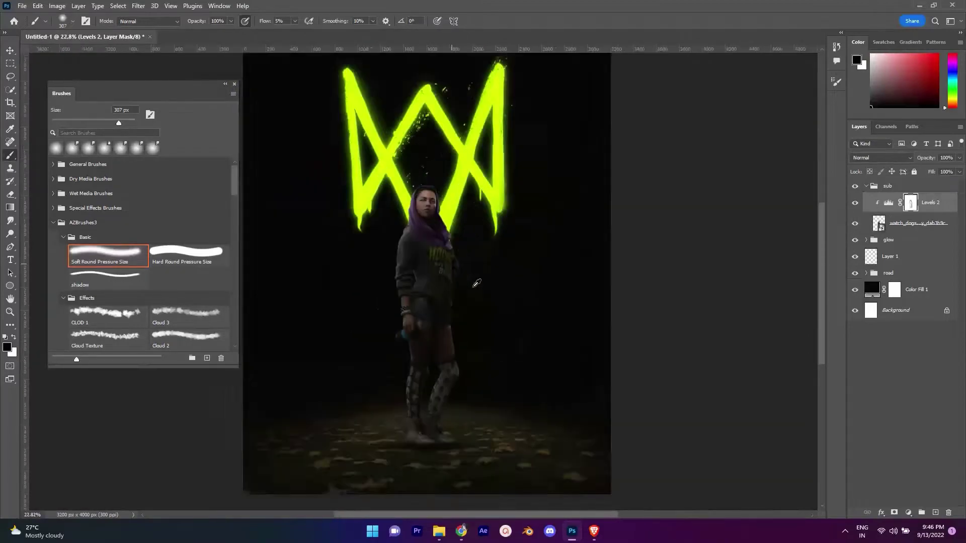
scroll(523, 302, "up", 2)
scroll(521, 306, "down", 3)
scroll(520, 306, "up", 4)
scroll(377, 469, "down", 1)
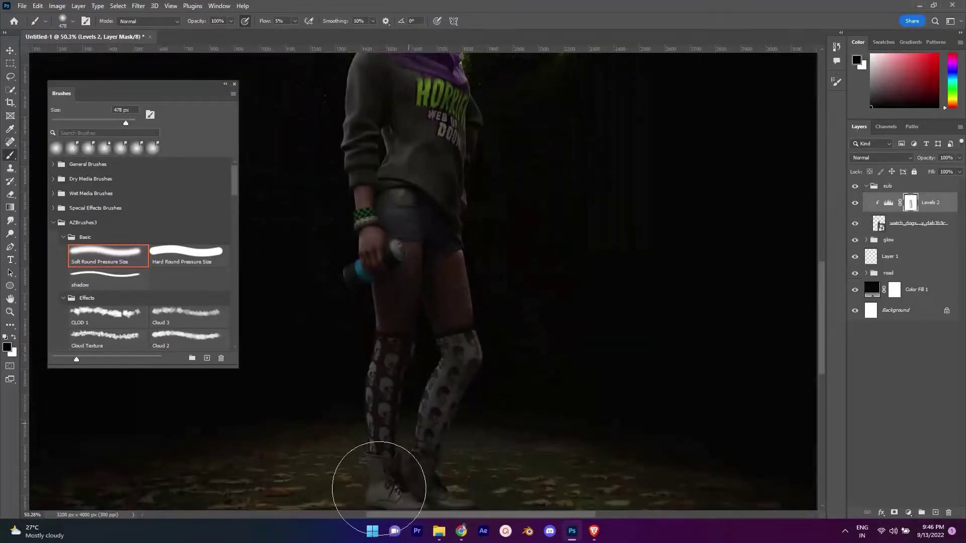
scroll(526, 347, "down", 2)
scroll(460, 244, "up", 2)
scroll(461, 245, "up", 3)
Switch the brush back to white and refine the Levels mask on the girl.
key("x")
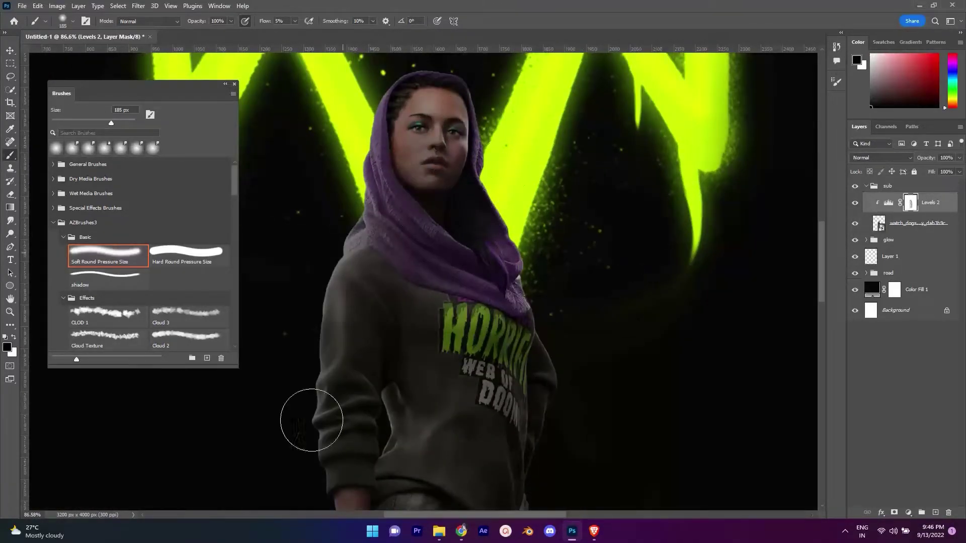
scroll(311, 420, "down", 3)
scroll(414, 356, "up", 2)
scroll(513, 231, "down", 2)
scroll(382, 225, "up", 2)
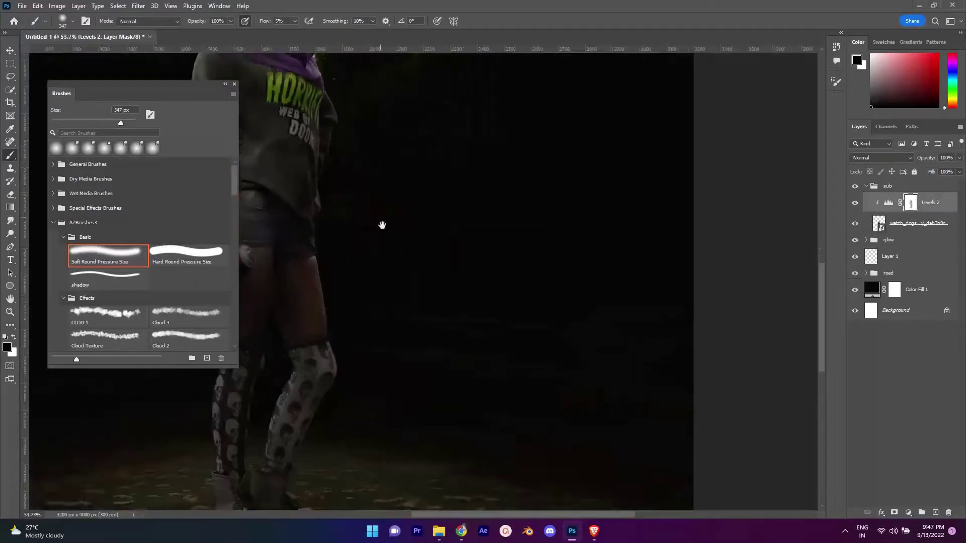
scroll(383, 225, "up", 2)
scroll(603, 302, "up", 1)
scroll(503, 309, "down", 5)
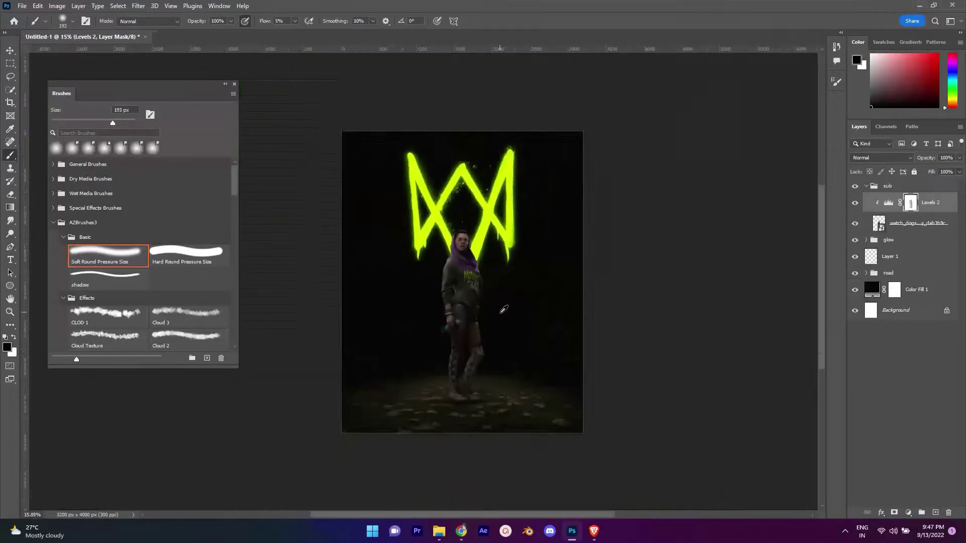
scroll(503, 309, "up", 2)
Place Embedded the light-flare image from the stock images' new project folder.
scroll(503, 309, "up", 2)
left_click(866, 185)
left_click(22, 5)
left_click(56, 194)
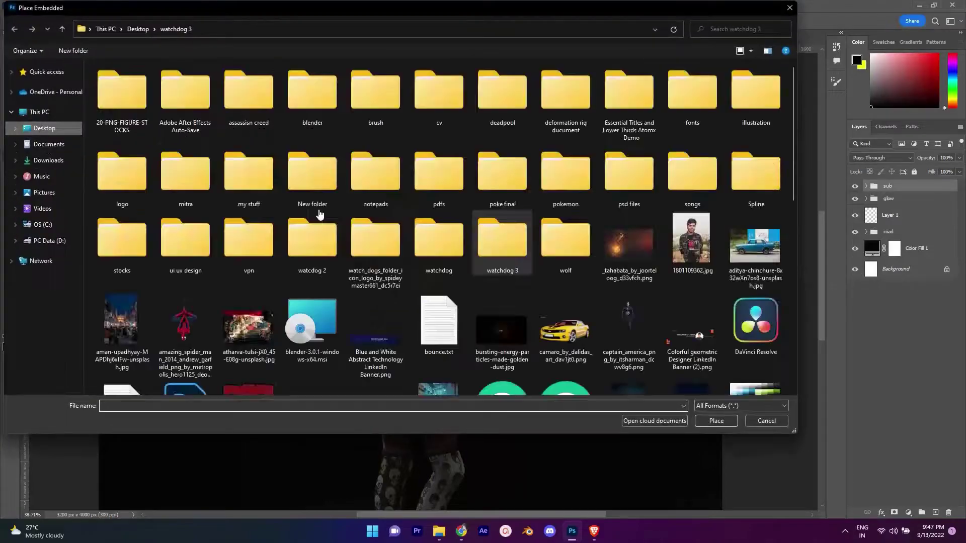
scroll(319, 214, "down", 5)
left_click(49, 241)
double_click(98, 159)
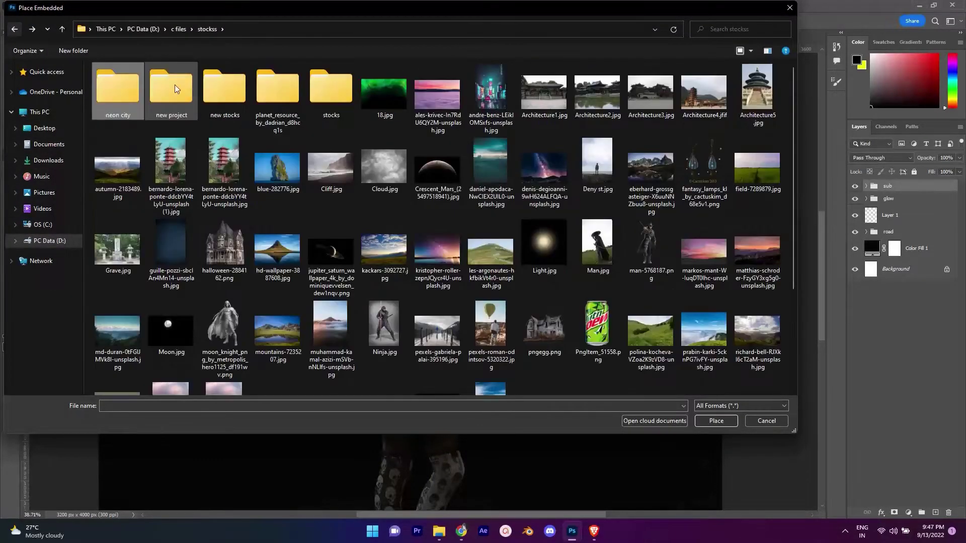
double_click(174, 85)
double_click(687, 249)
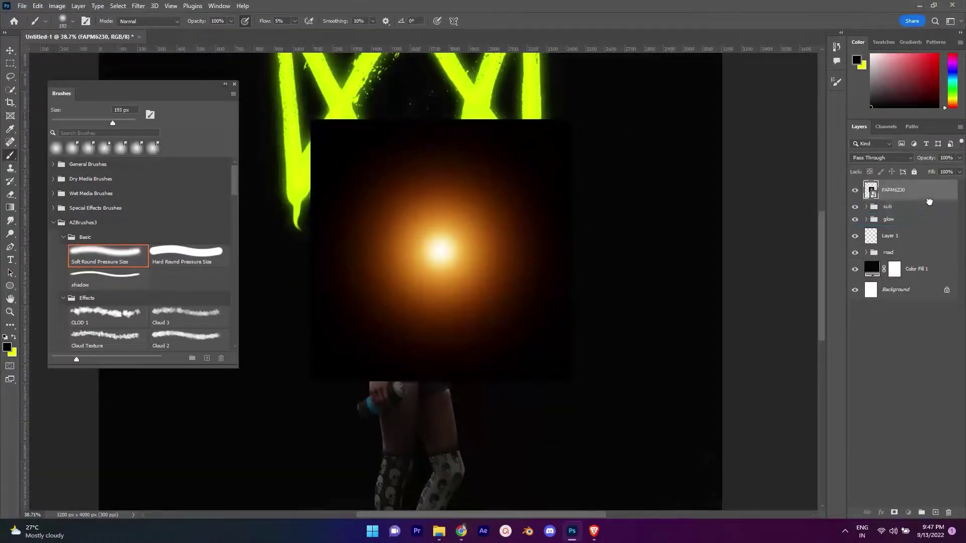
Move the light layer below the sub group and set it to Screen.
left_click_drag(929, 201, 928, 214)
key("v")
scroll(614, 259, "down", 2)
key("shift+alt+s")
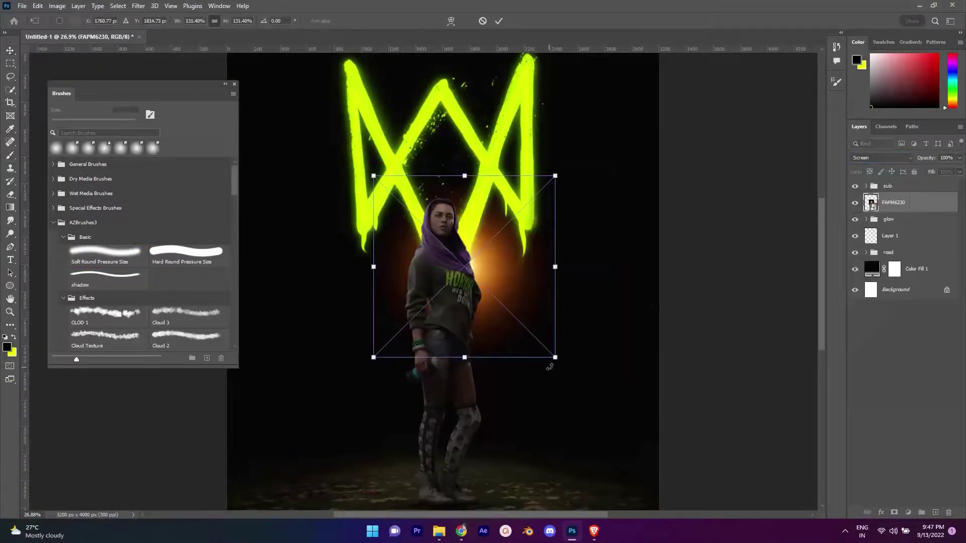
key("ctrl+0")
key("Return")
Recolour the light from orange with a clipped Hue/Saturation adjustment, then merge it down.
left_click(908, 512)
left_click(920, 432)
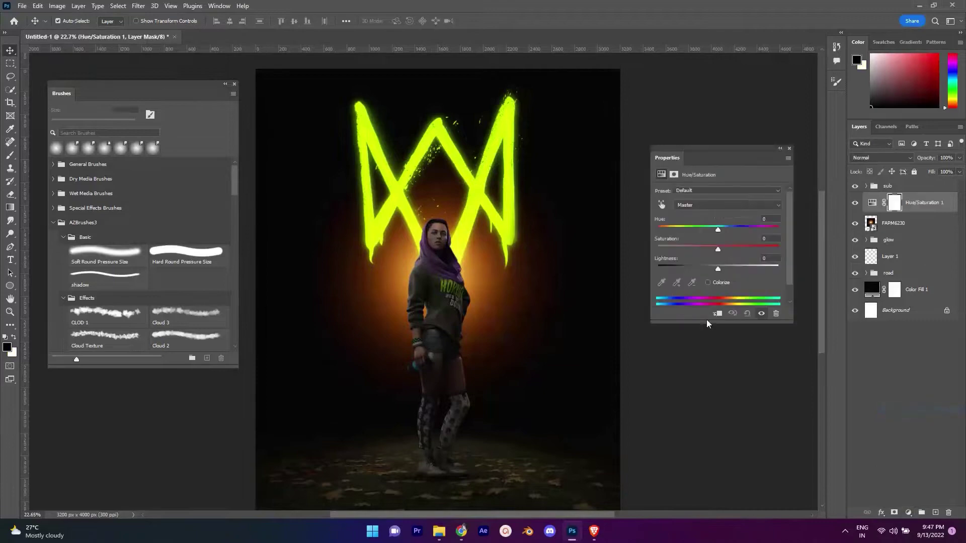
left_click(717, 313)
mouse_move(718, 229)
left_mouse_down()
mouse_move(669, 229)
mouse_move(741, 223)
left_mouse_up()
left_click(789, 149)
key("ctrl+e")
Set the merged glow to Screen, reposition it behind the girl, and fade parts of it.
key("shift+alt+s")
key("ctrl+t")
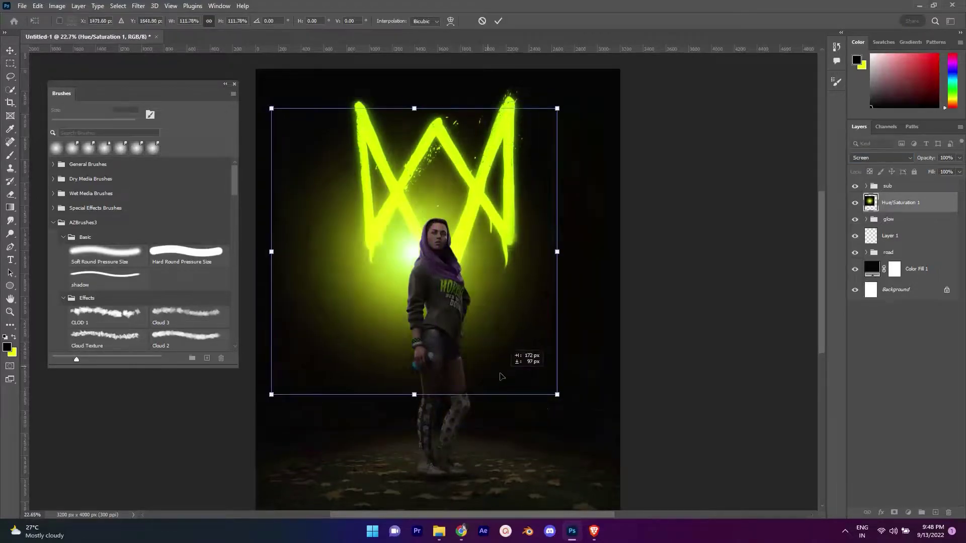
left_click_drag(556, 356, 528, 393)
key("Return")
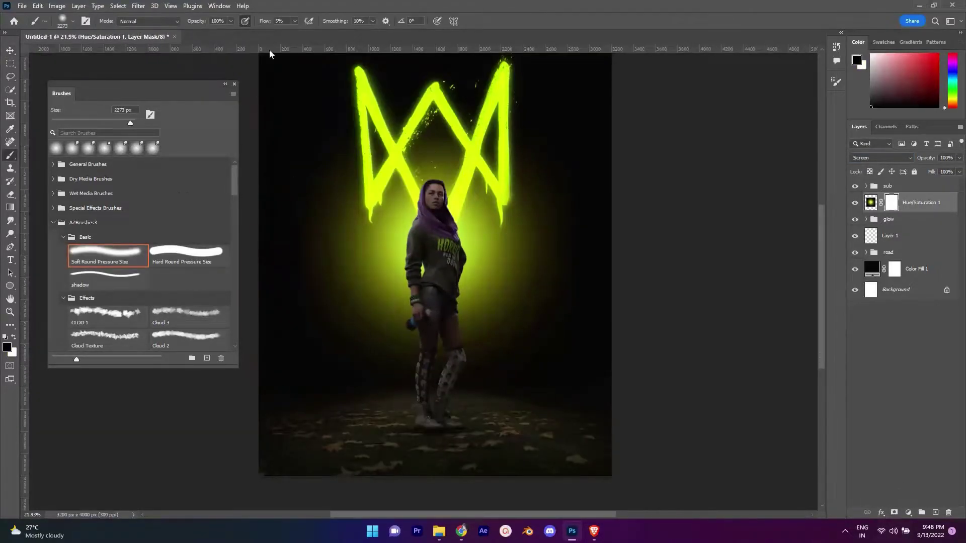
scroll(327, 206, "up", 2)
mouse_move(646, 248)
left_mouse_down()
mouse_move(427, 287)
mouse_move(631, 302)
left_mouse_up()
Change the glow's blend mode to Color Dodge.
scroll(735, 336, "down", 2)
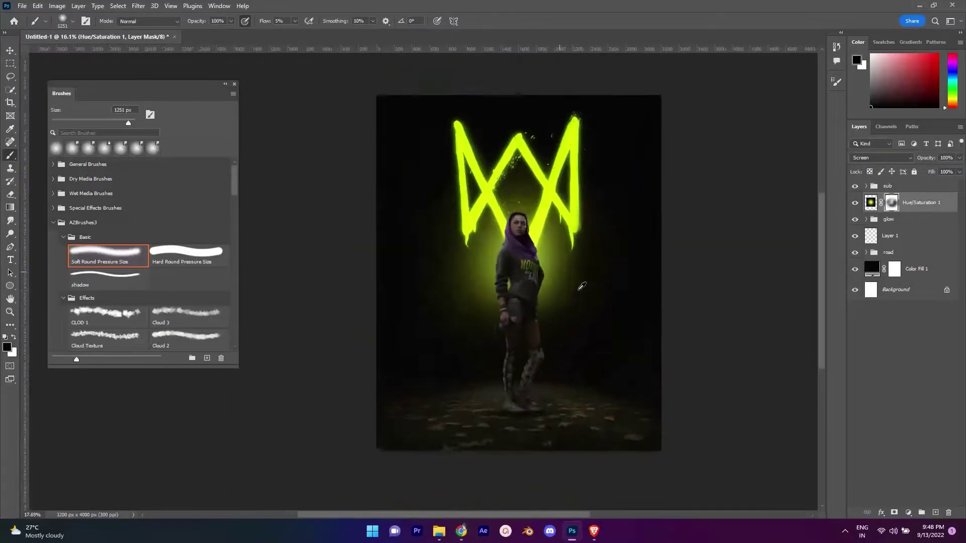
left_click(880, 157)
left_click(903, 270)
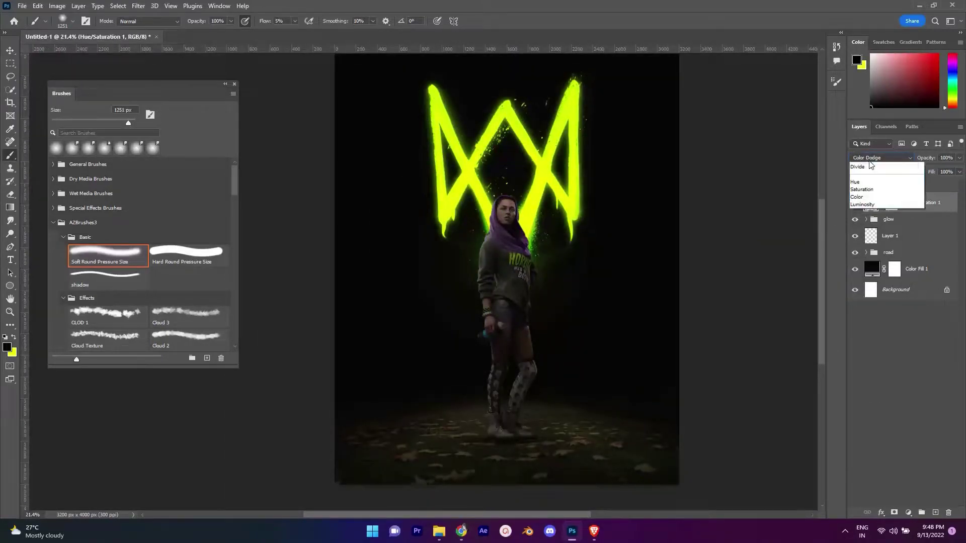
key("v")
scroll(621, 278, "up", 3)
left_click(895, 214)
scroll(554, 302, "down", 3)
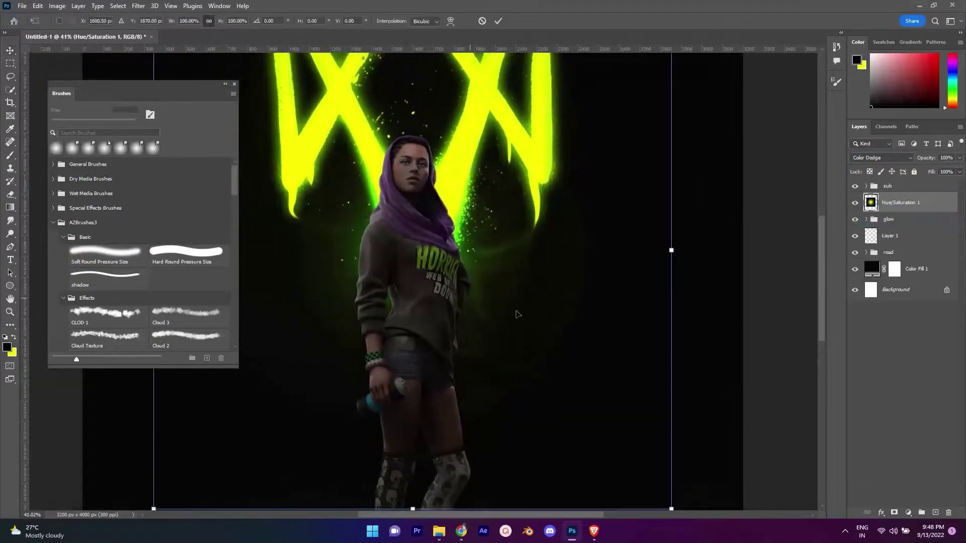
Move the glow up and left and enlarge it around the girl.
key("ctrl+t")
left_click_drag(591, 430, 566, 408)
left_click_drag(590, 436, 604, 450)
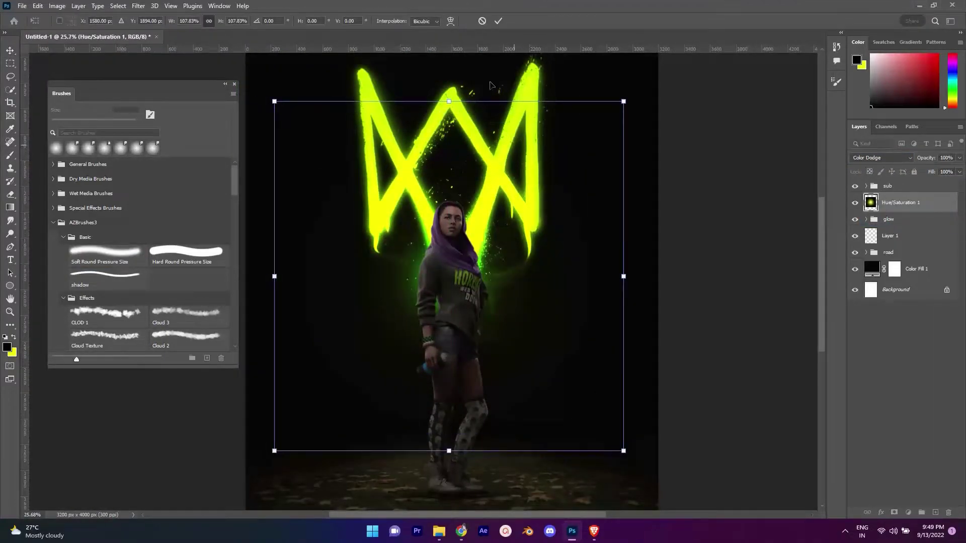
key("Return")
scroll(503, 282, "down", 3)
scroll(503, 281, "up", 3)
left_click(888, 219)
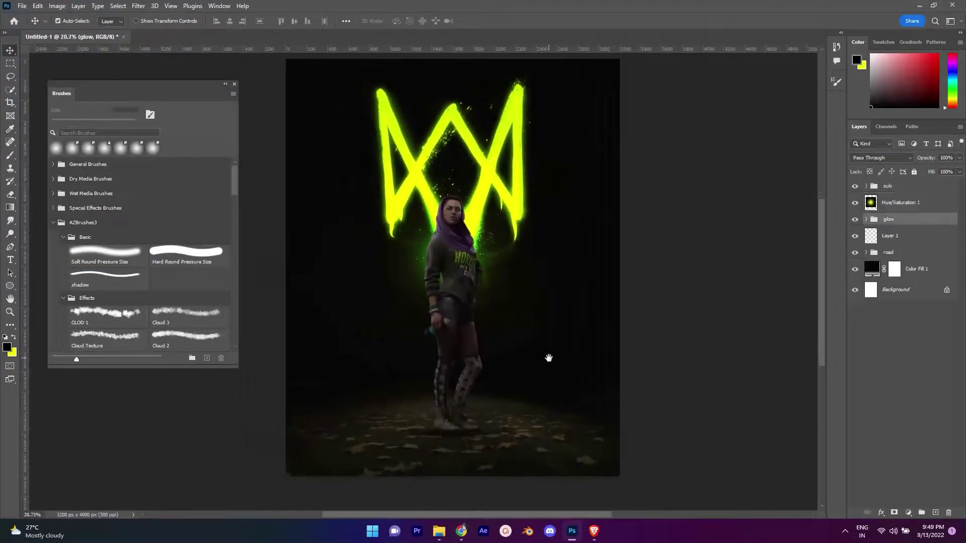
Set Layer 2 to Screen and brush a soft yellow glow around the figure.
left_click(880, 158)
left_click(870, 251)
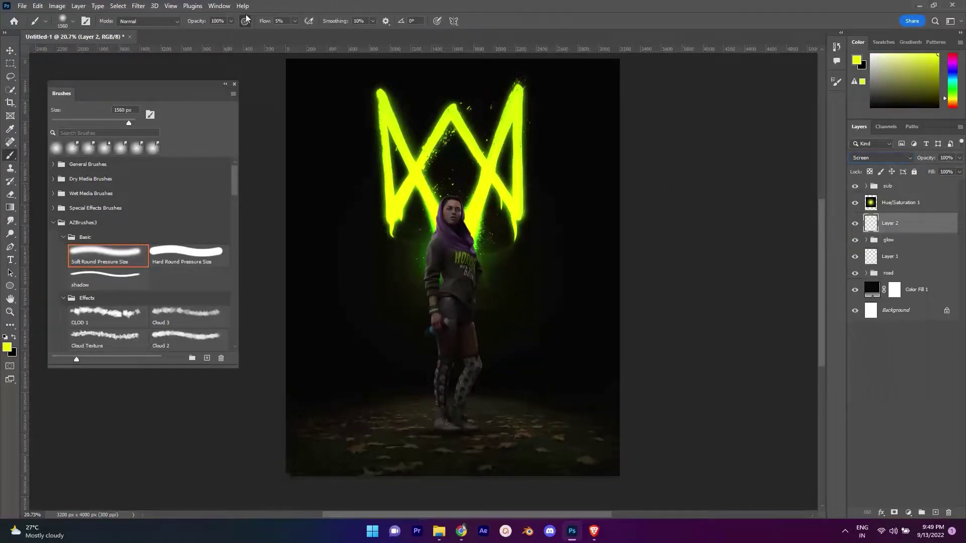
left_click_drag(266, 22, 246, 22)
key("bracketleft")
key("bracketleft")
key("bracketleft")
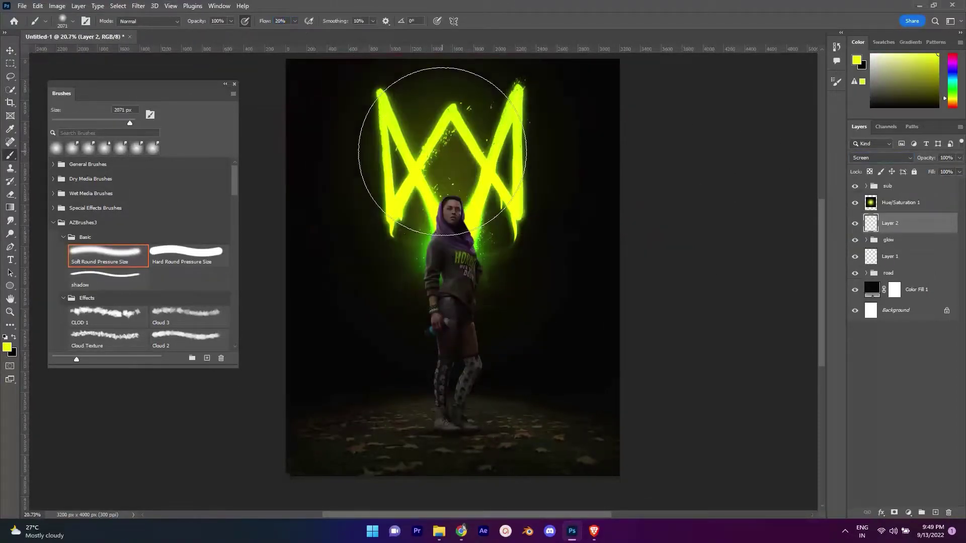
left_click_drag(394, 146, 597, 189)
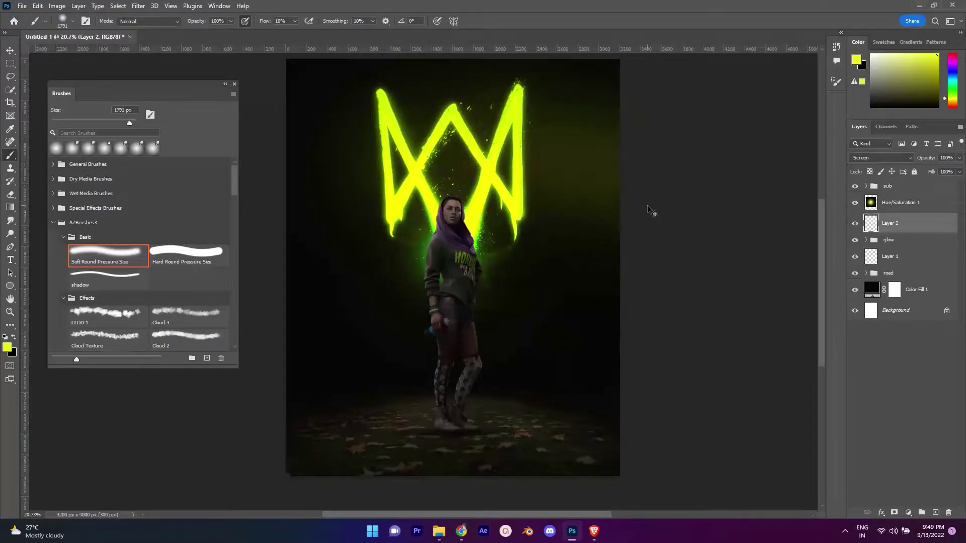
mouse_move(565, 222)
left_mouse_down()
mouse_move(342, 215)
mouse_move(539, 162)
mouse_move(334, 319)
left_mouse_up()
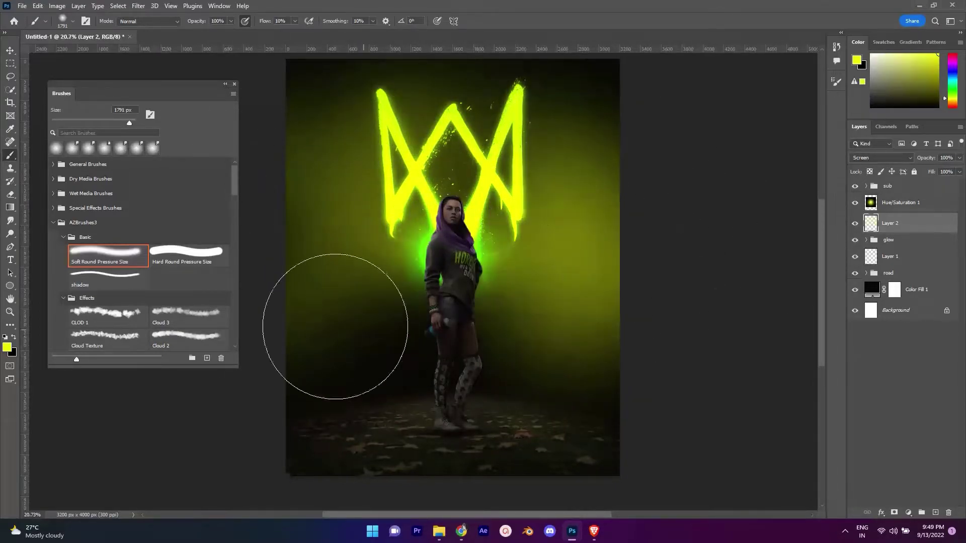
Mask Layer 2 and paint black to fade parts of the glow, ending at about 61% opacity.
left_click(894, 512)
key("bracketleft")
key("bracketleft")
key("bracketleft")
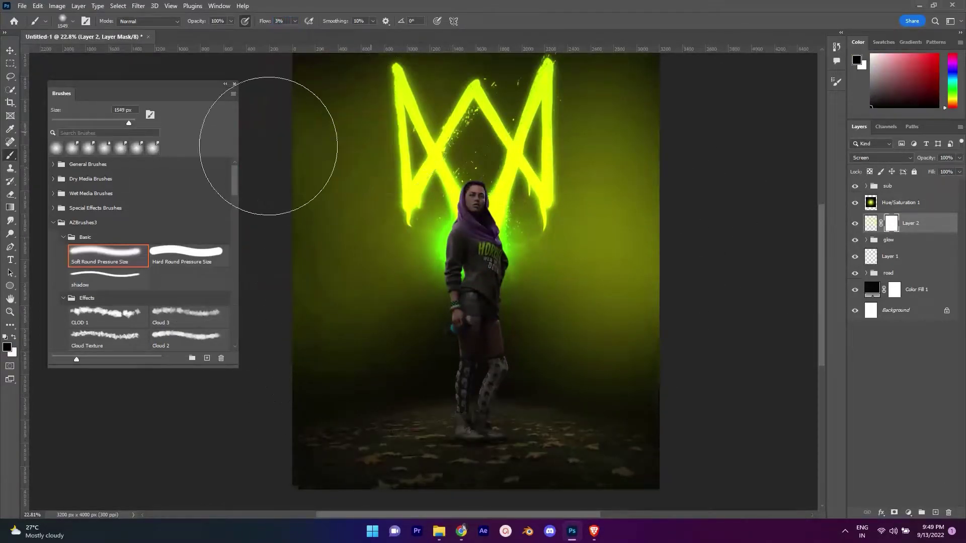
left_click_drag(268, 146, 517, 146)
scroll(718, 388, "up", 1)
left_click_drag(718, 388, 424, 319)
left_click_drag(925, 157, 939, 158)
scroll(528, 291, "down", 5)
scroll(431, 280, "up", 2)
scroll(556, 350, "up", 4)
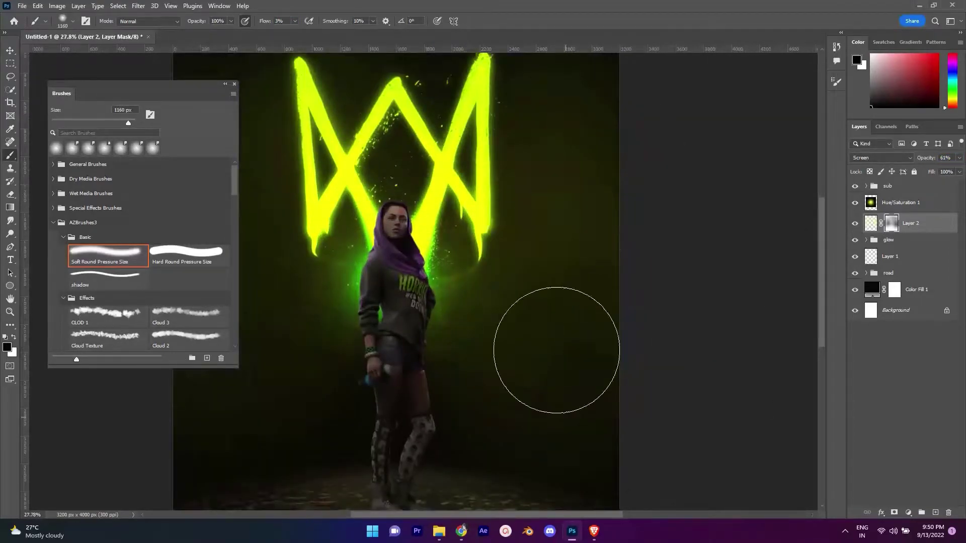
scroll(556, 350, "down", 1)
scroll(465, 332, "down", 4)
scroll(326, 344, "up", 2)
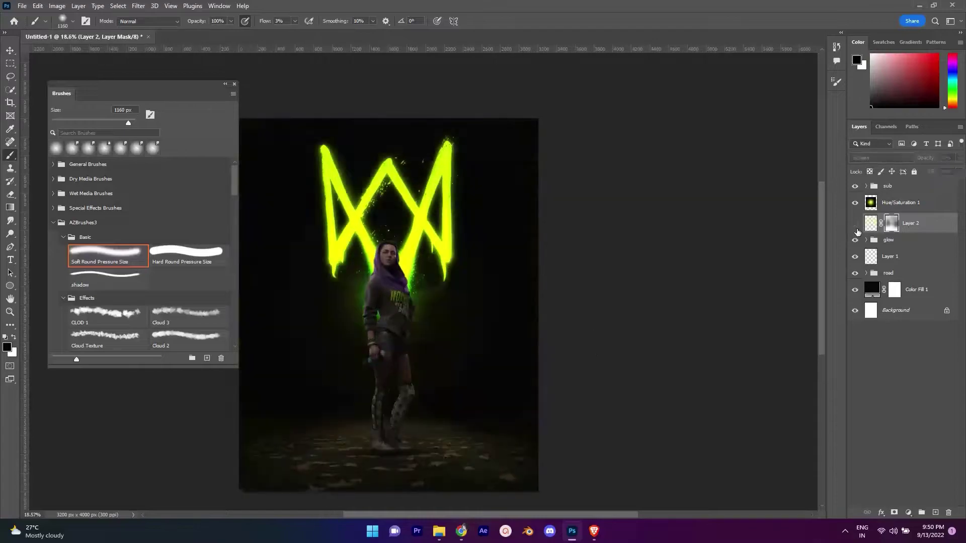
scroll(503, 301, "up", 1)
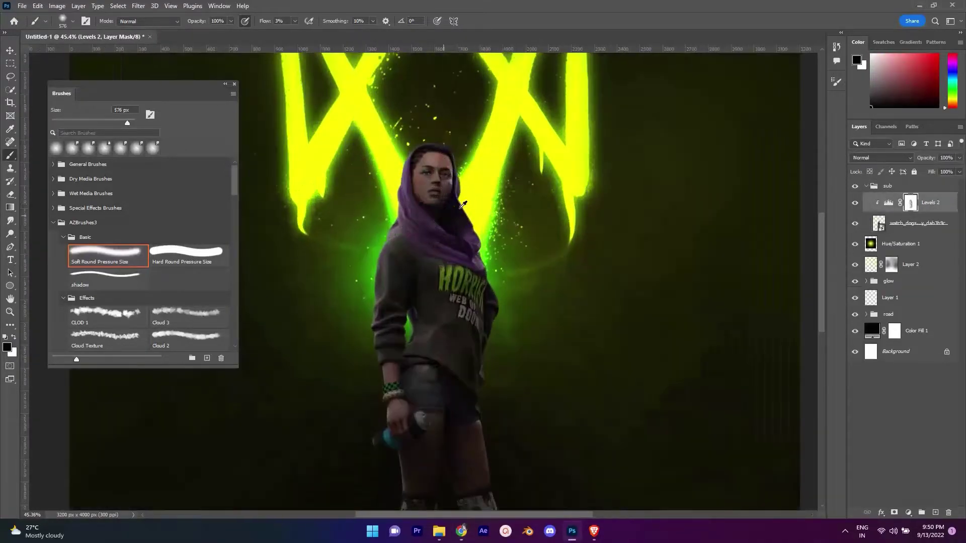
Add a yellow Solid Color fill in Screen mode, with Blend If limiting it to brighter underlying areas.
left_click(907, 512)
left_click(908, 331)
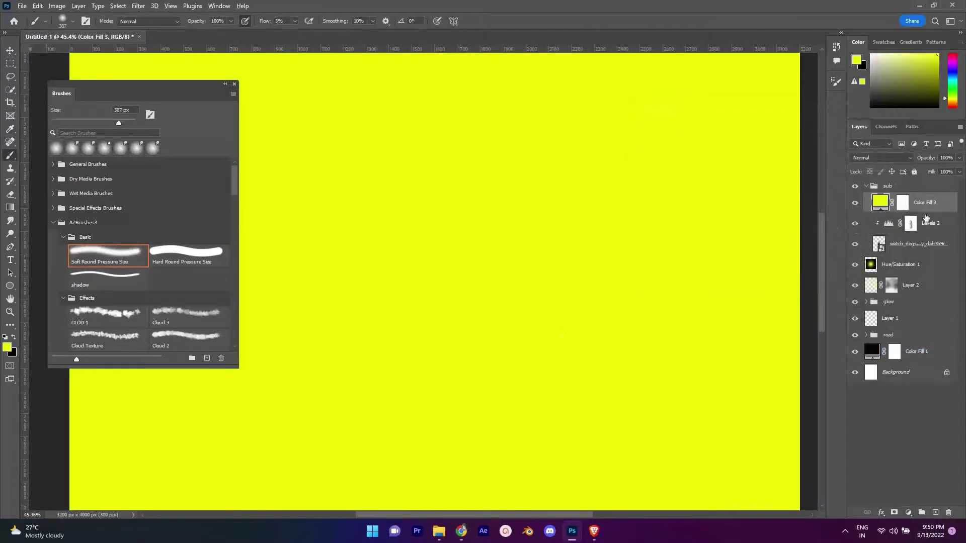
left_click(882, 158)
left_click_drag(718, 301, 685, 307)
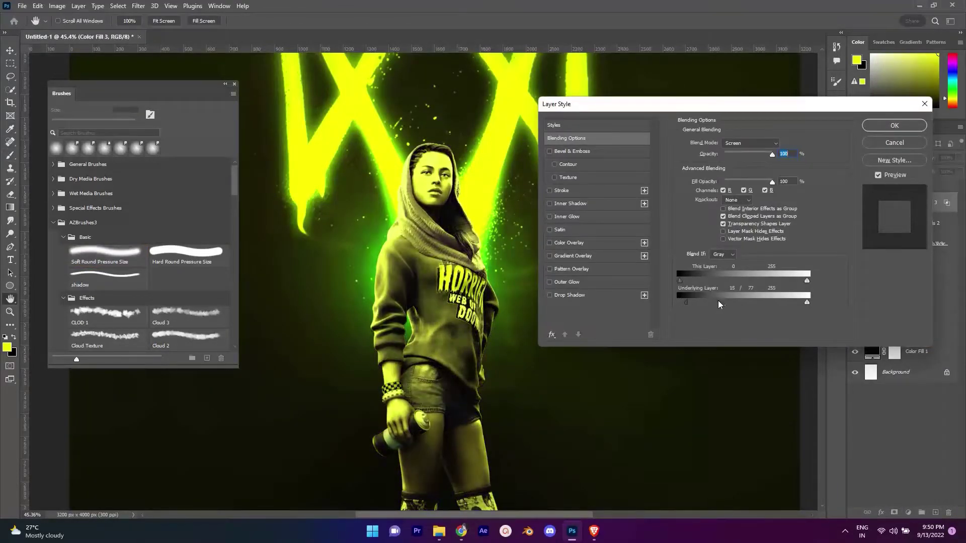
key("Return")
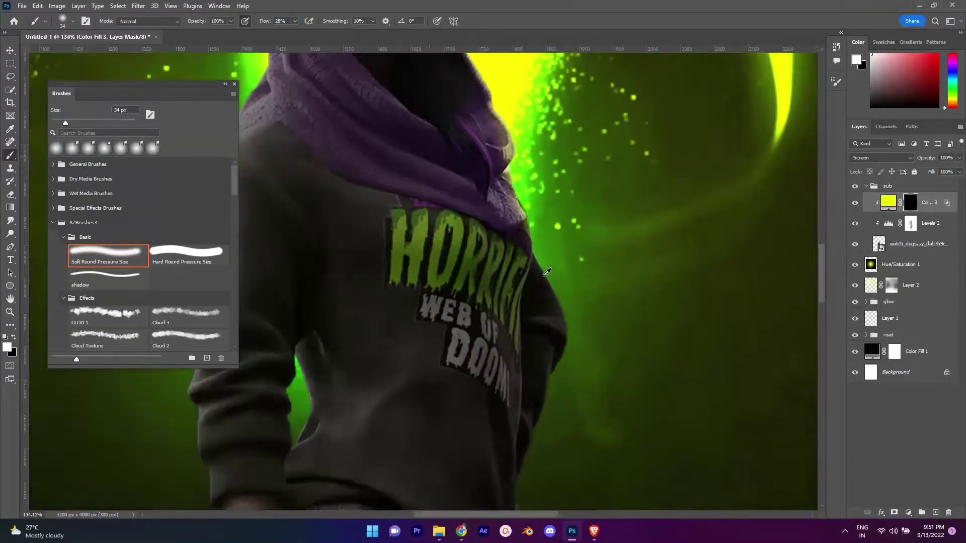
Paint the yellow fill's mask so it rims the hood, arm, hand and leg edges.
left_click_drag(482, 155, 542, 257)
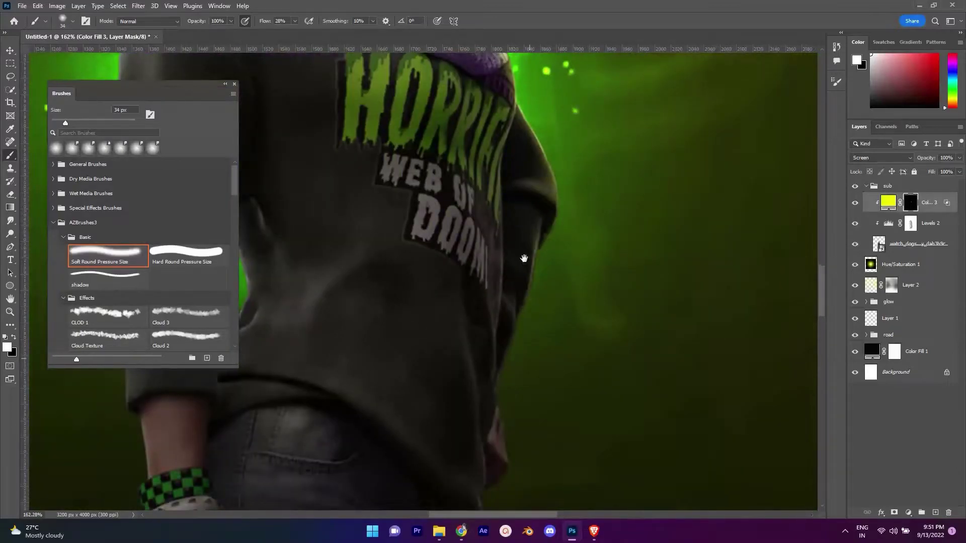
scroll(523, 259, "down", 5)
scroll(485, 381, "down", 2)
scroll(500, 426, "down", 5)
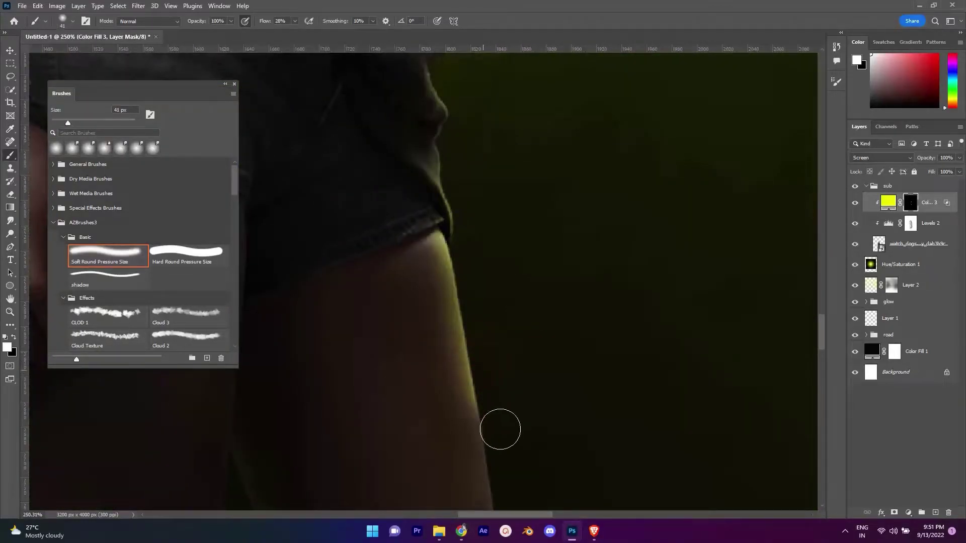
scroll(477, 177, "down", 5)
scroll(514, 352, "down", 5)
scroll(514, 195, "down", 2)
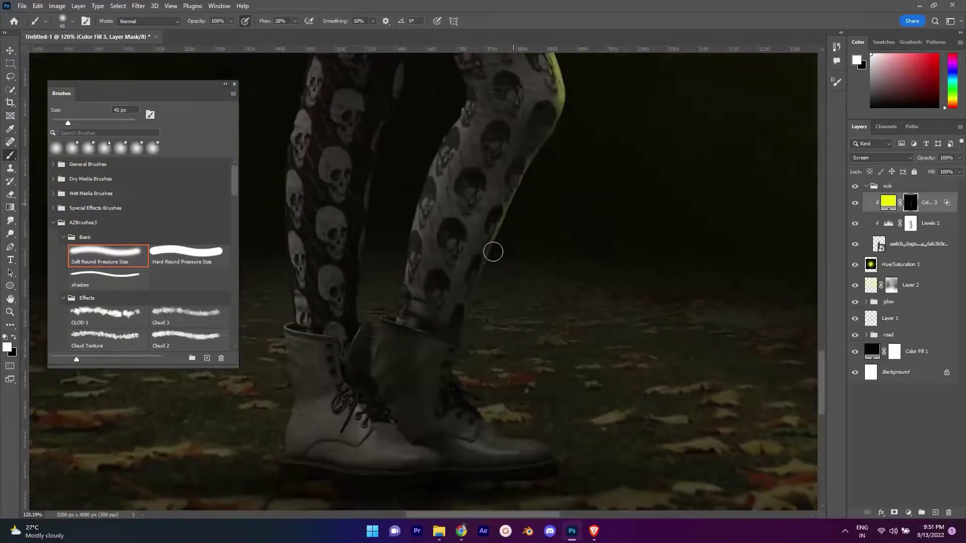
scroll(493, 251, "down", 5)
scroll(552, 216, "up", 8)
scroll(571, 173, "up", 2)
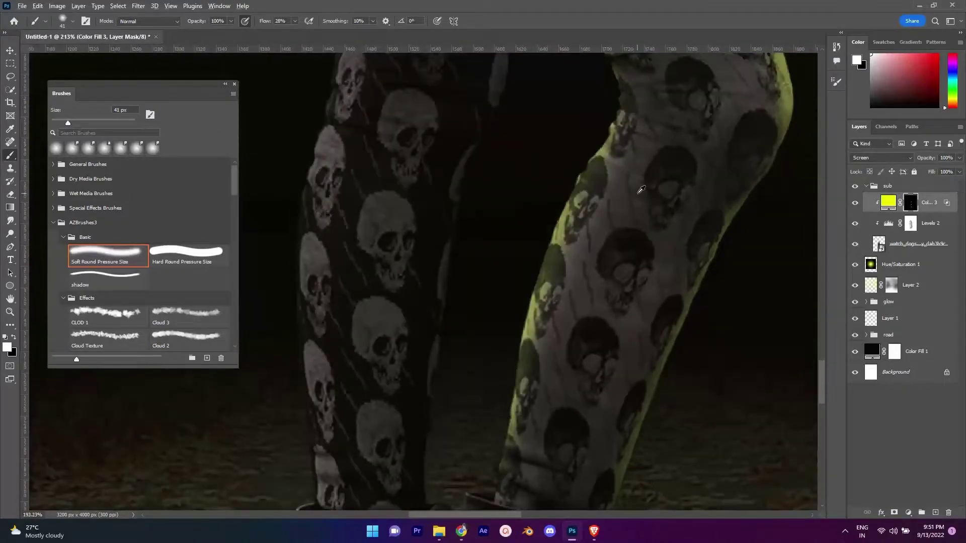
scroll(641, 190, "down", 2)
key("x")
scroll(512, 174, "down", 1)
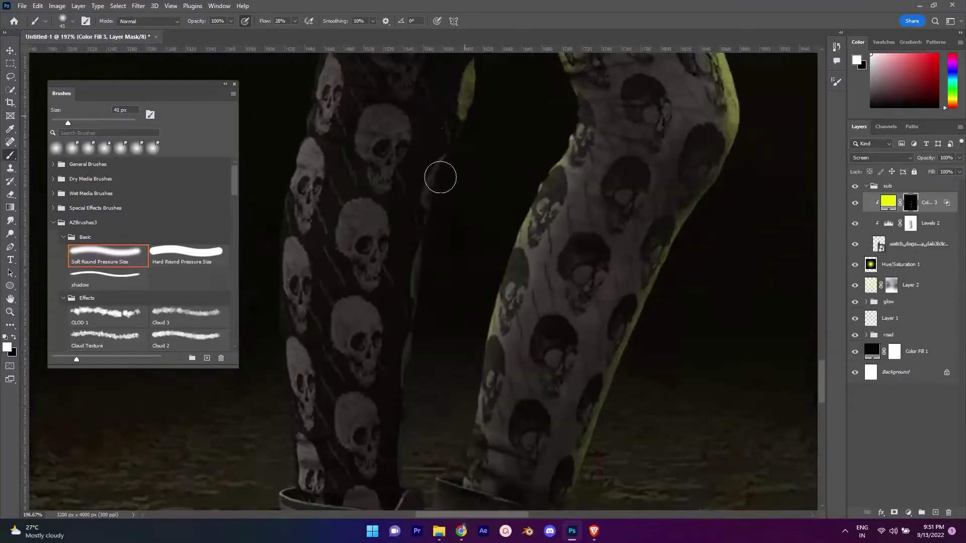
scroll(440, 173, "down", 3)
scroll(411, 248, "down", 3)
scroll(388, 188, "up", 5)
scroll(389, 188, "up", 2)
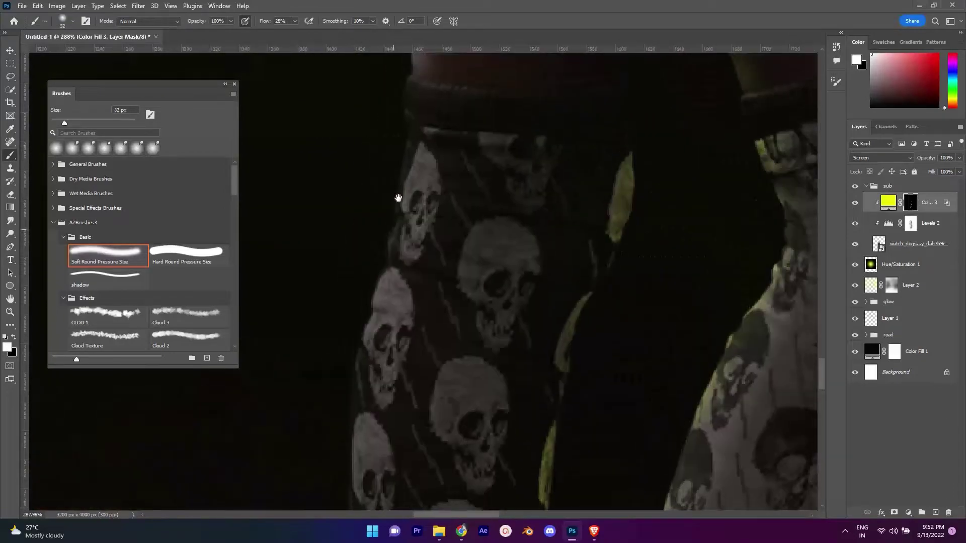
scroll(385, 198, "down", 3)
scroll(407, 241, "down", 3)
scroll(410, 297, "down", 3)
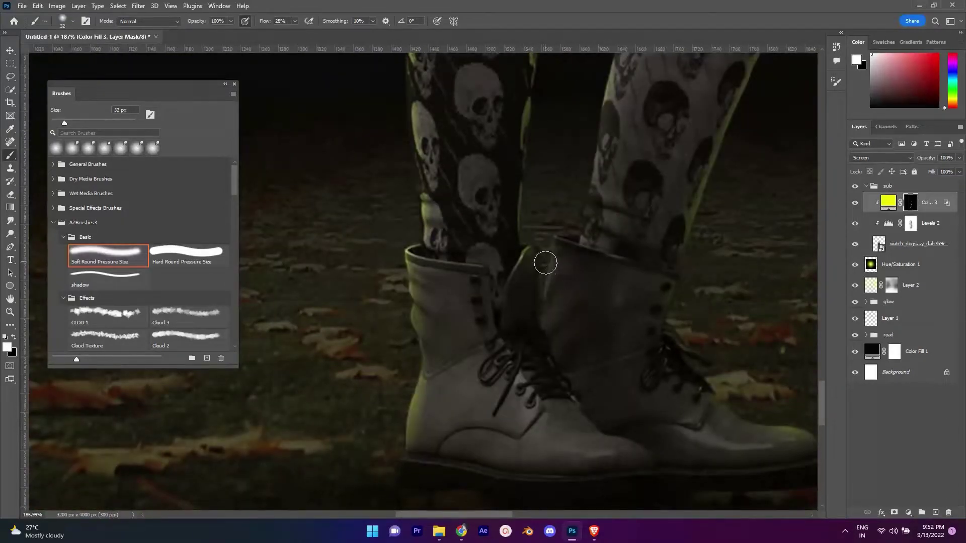
scroll(545, 262, "down", 3)
scroll(510, 267, "up", 3)
scroll(463, 381, "up", 3)
scroll(490, 406, "up", 2)
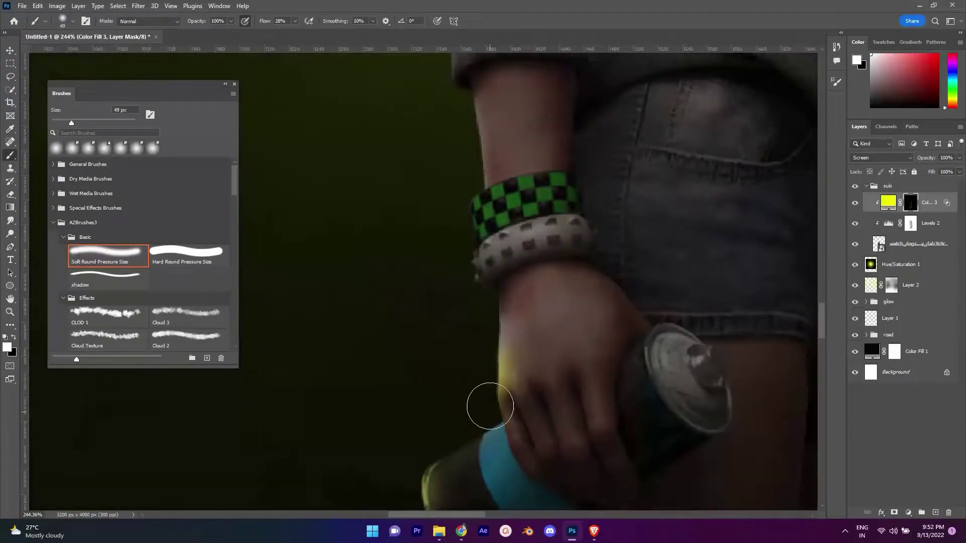
scroll(441, 275, "up", 5)
scroll(452, 392, "up", 5)
scroll(403, 373, "up", 3)
scroll(385, 358, "up", 3)
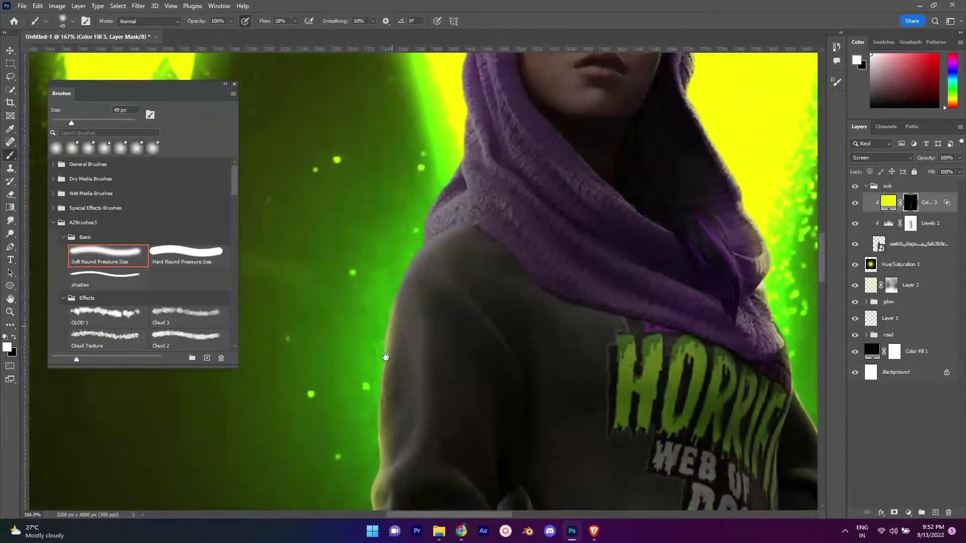
scroll(385, 357, "down", 5)
scroll(453, 166, "up", 5)
scroll(424, 248, "up", 2)
scroll(473, 162, "down", 6)
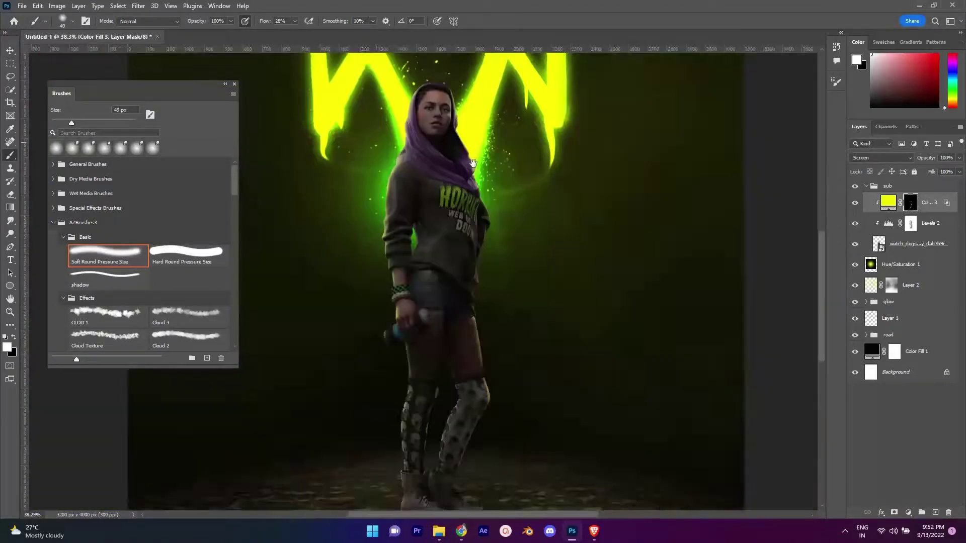
scroll(472, 162, "down", 2)
scroll(462, 349, "up", 8)
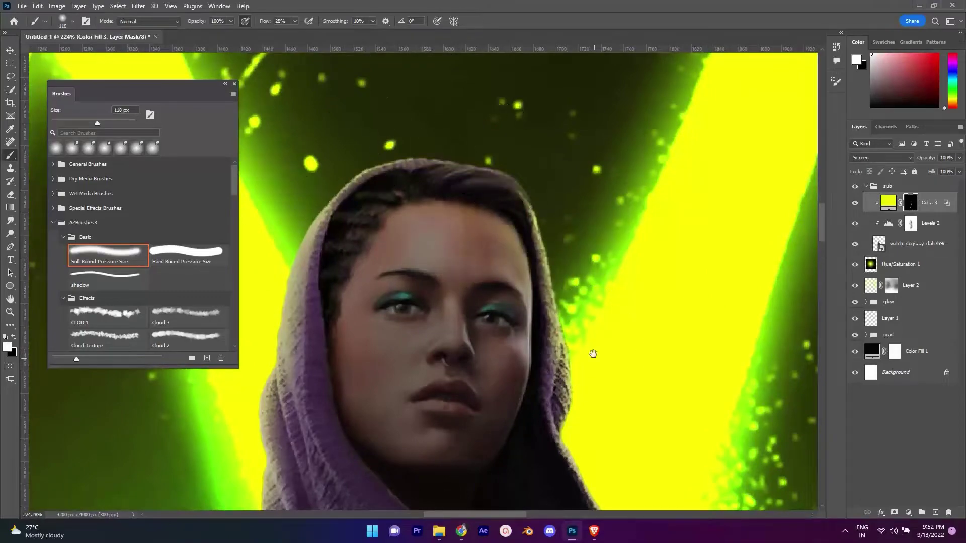
scroll(592, 354, "down", 3)
scroll(503, 327, "down", 3)
scroll(478, 315, "up", 2)
Add a duplicated yellow Color Fill layer in Linear Dodge (Add), hidden by a black mask, with a white brush ready.
scroll(479, 315, "down", 2)
left_click(908, 512)
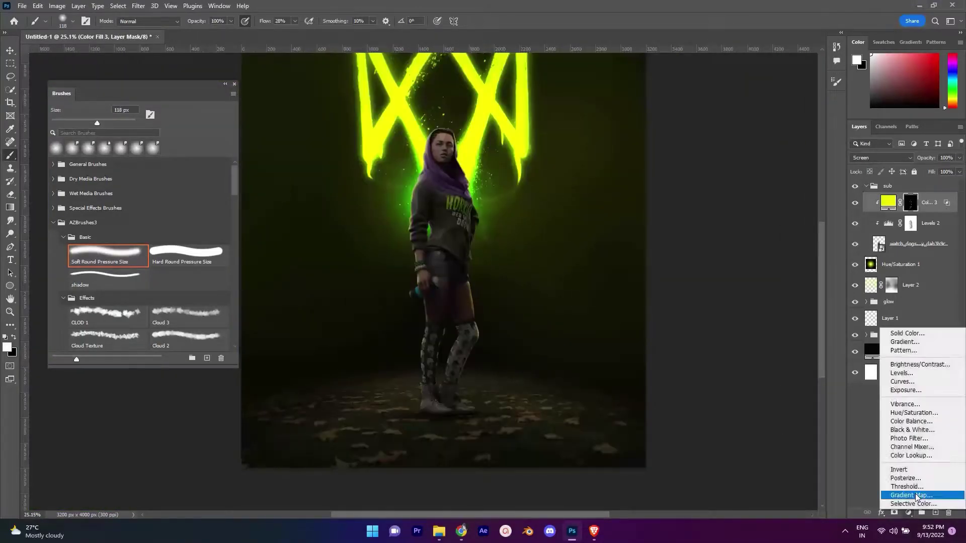
left_click(906, 333)
left_click(884, 102)
key("ctrl+j")
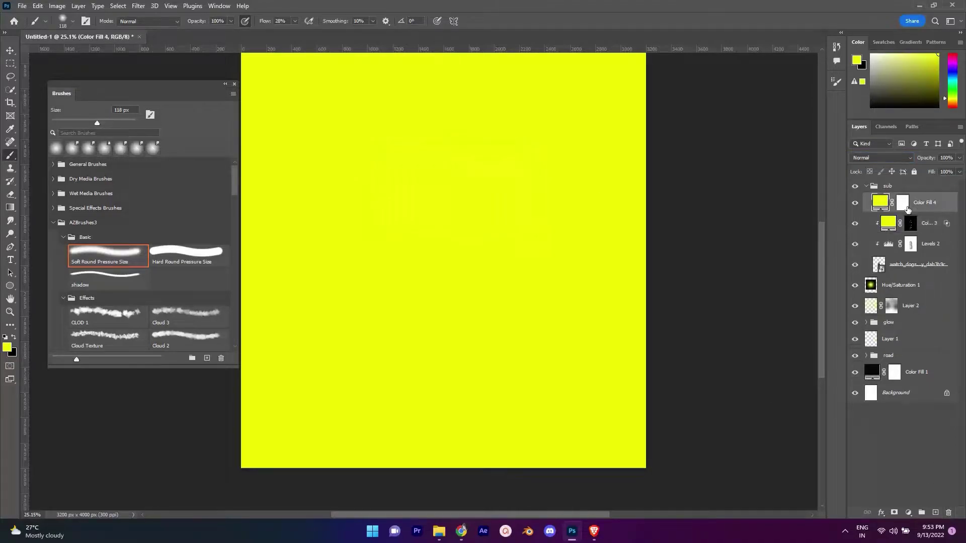
left_click(880, 157)
left_click(865, 264)
double_click(935, 203)
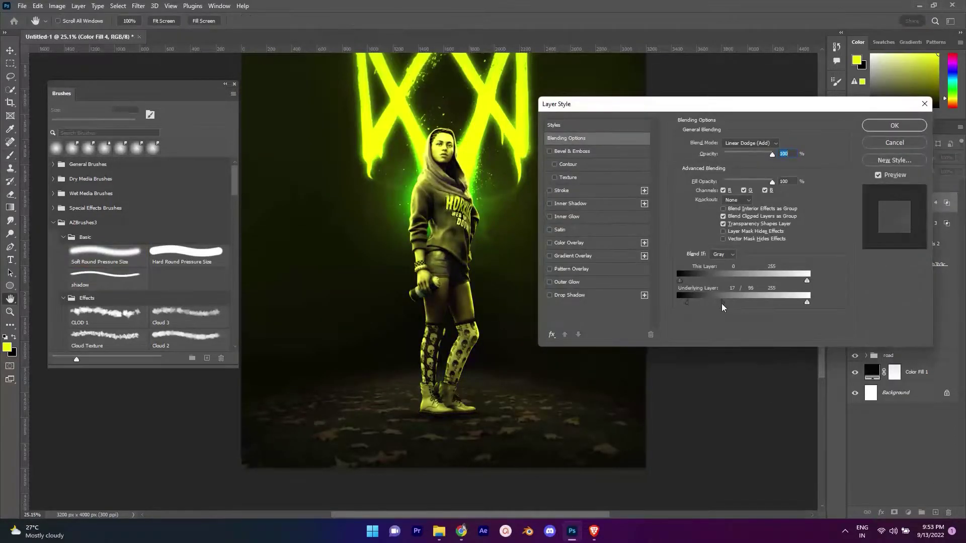
left_click(893, 125)
key("ctrl+i")
key("b")
key("d")
Zoom and pan around the legs to frame the shorts hem and thigh edge for rim lighting.
scroll(473, 317, "up", 5)
scroll(473, 317, "up", 5)
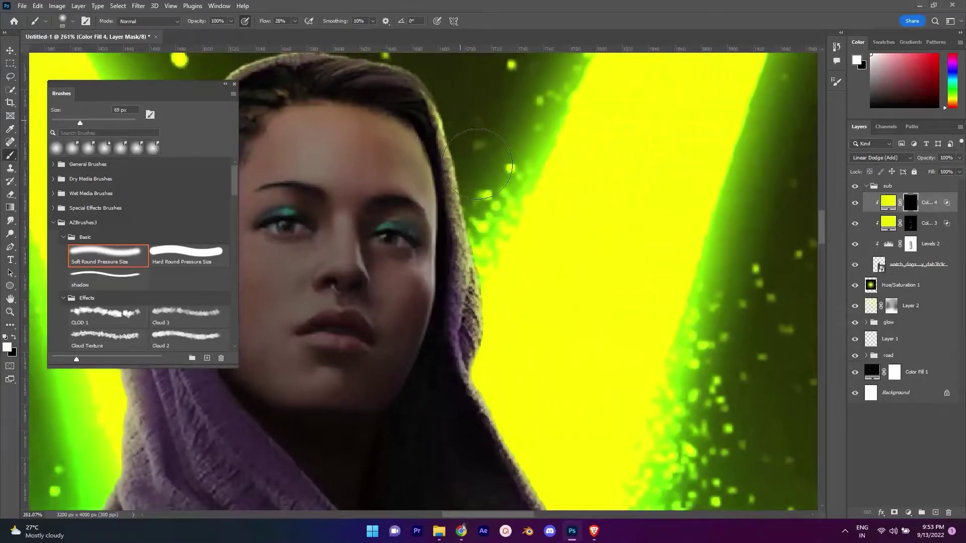
scroll(472, 317, "down", 5)
scroll(475, 327, "down", 5)
scroll(478, 337, "down", 5)
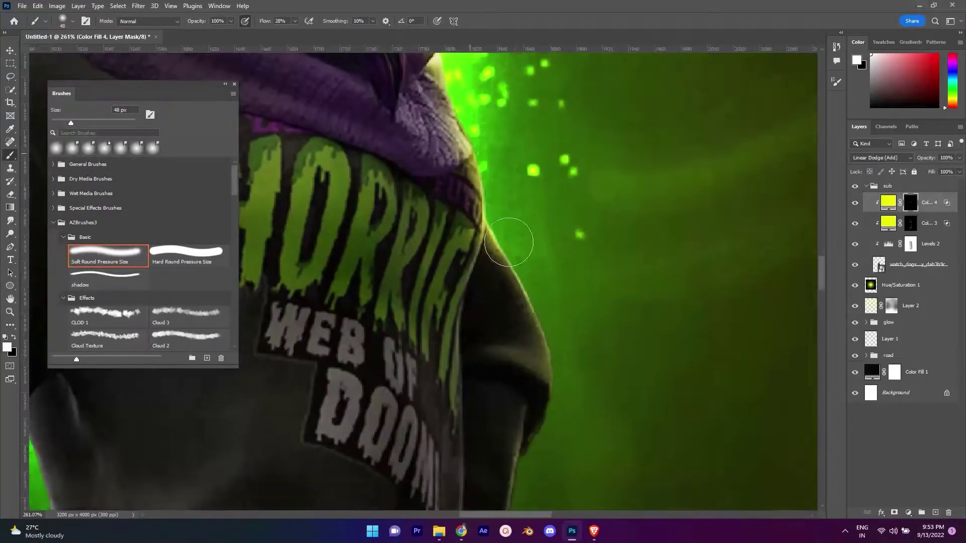
scroll(480, 346, "up", 3)
scroll(480, 346, "down", 5)
scroll(520, 259, "down", 3)
scroll(475, 400, "down", 3)
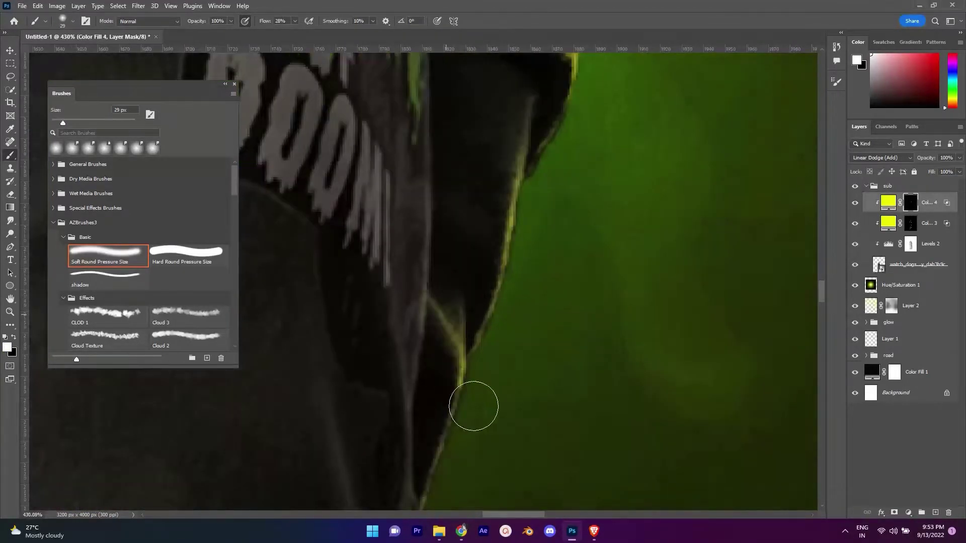
scroll(516, 247, "up", 2)
scroll(517, 245, "up", 1)
scroll(479, 313, "down", 3)
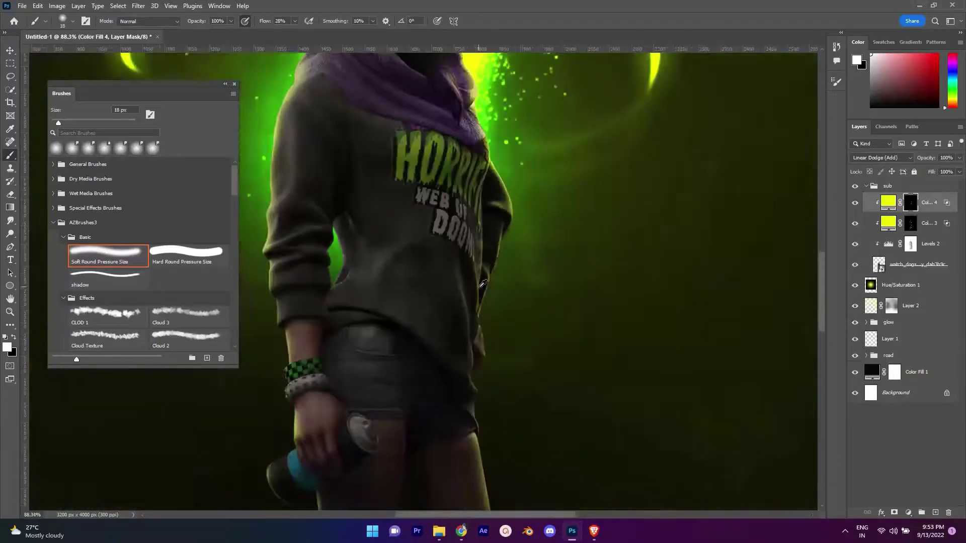
scroll(478, 313, "down", 2)
scroll(341, 237, "up", 3)
scroll(510, 257, "down", 3)
scroll(510, 257, "up", 5)
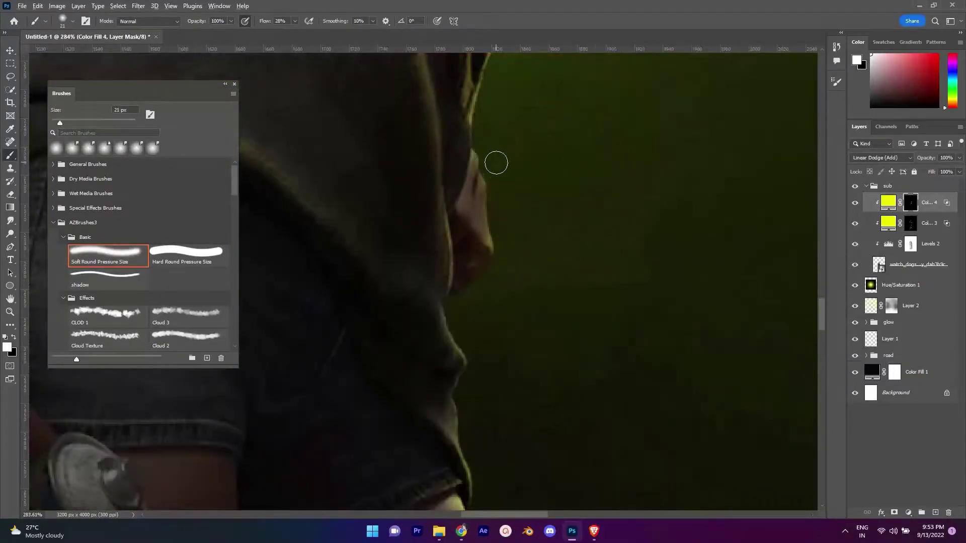
left_click_drag(496, 161, 502, 356)
scroll(502, 356, "down", 4)
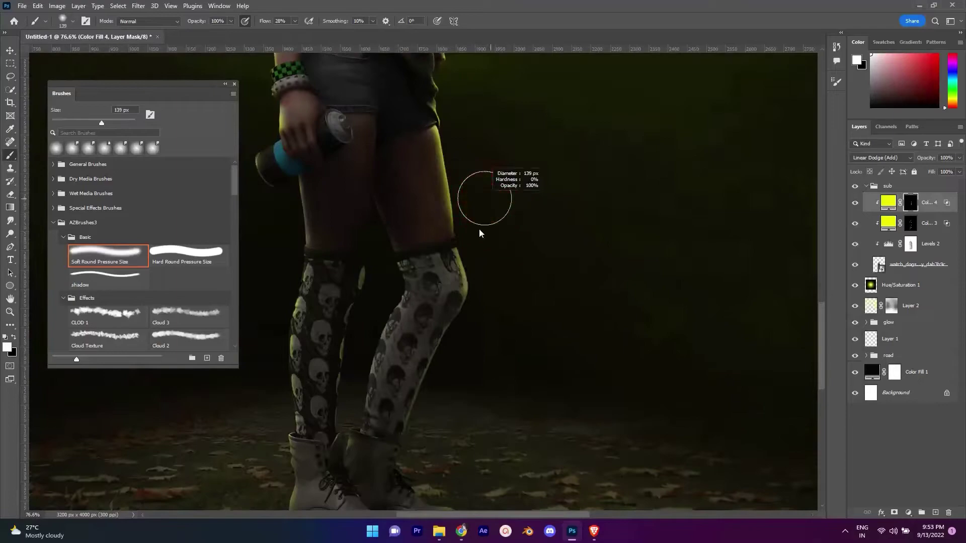
scroll(468, 371, "up", 1)
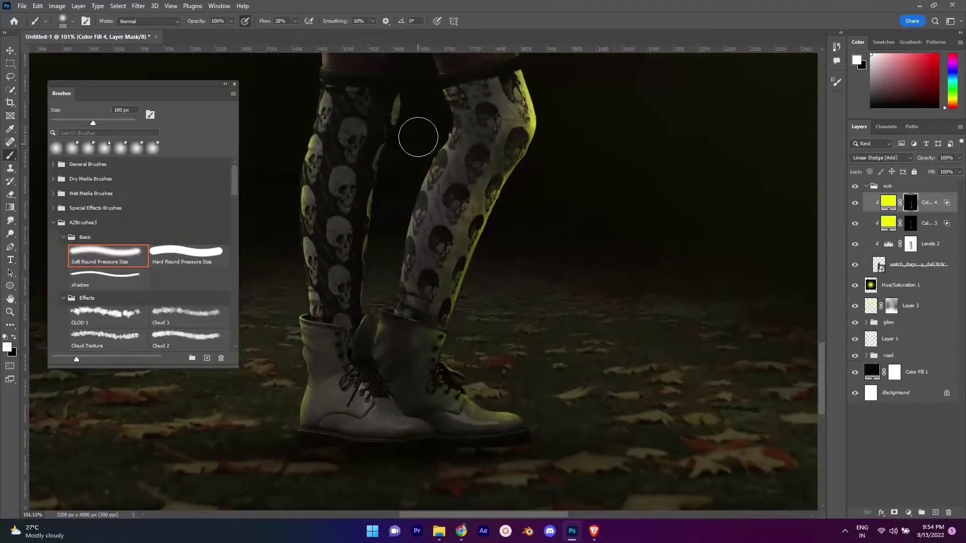
scroll(480, 230, "up", 6)
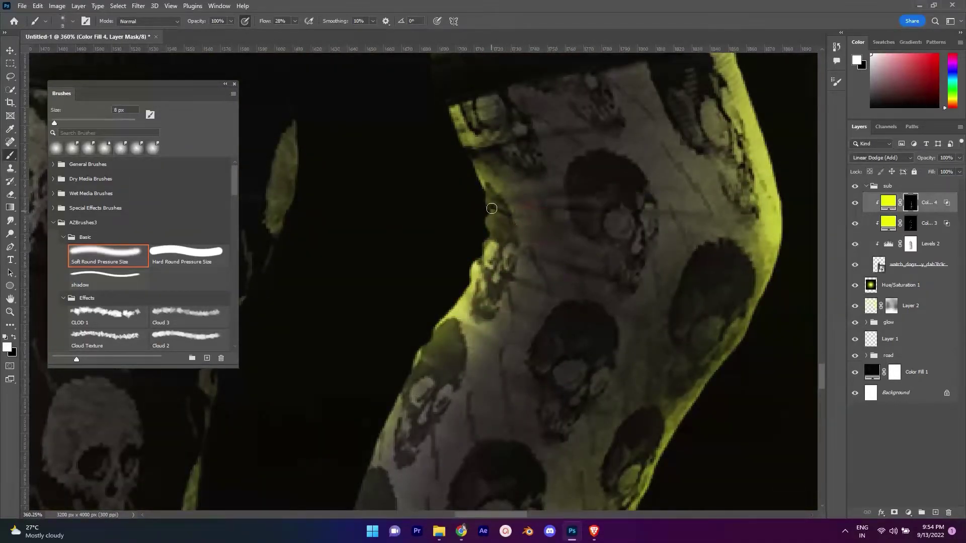
scroll(564, 271, "down", 2)
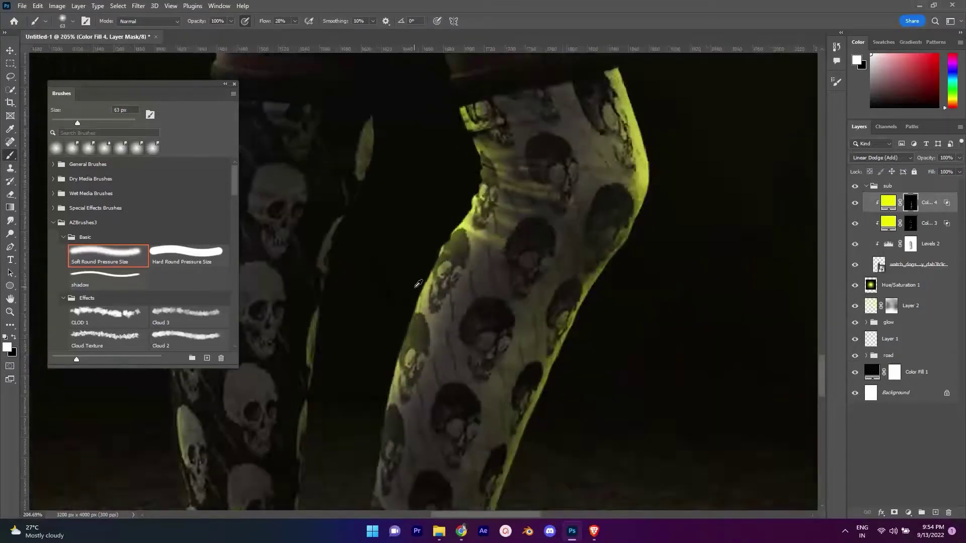
scroll(565, 272, "down", 2)
scroll(425, 338, "up", 2)
scroll(416, 340, "up", 2)
scroll(425, 237, "down", 3)
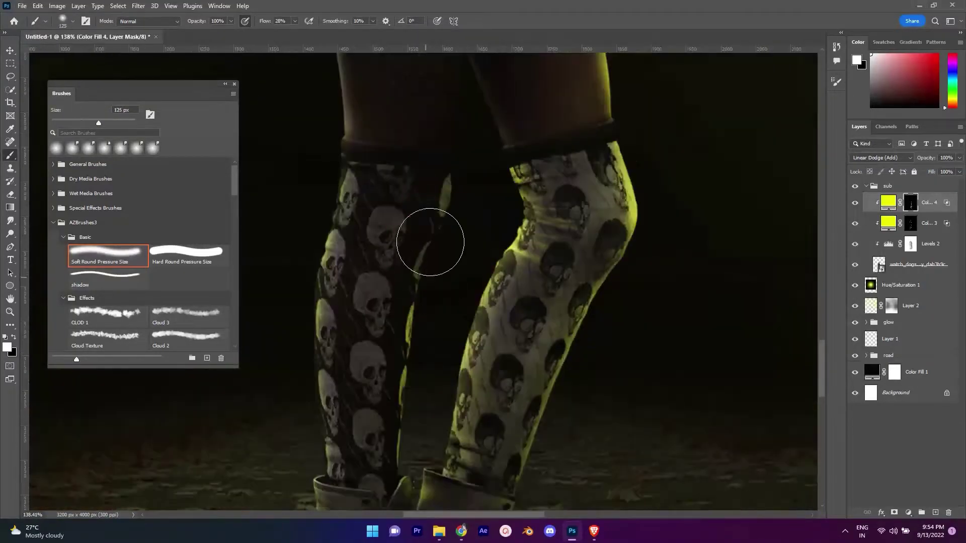
scroll(455, 236, "up", 1)
scroll(442, 234, "down", 3)
scroll(443, 234, "down", 3)
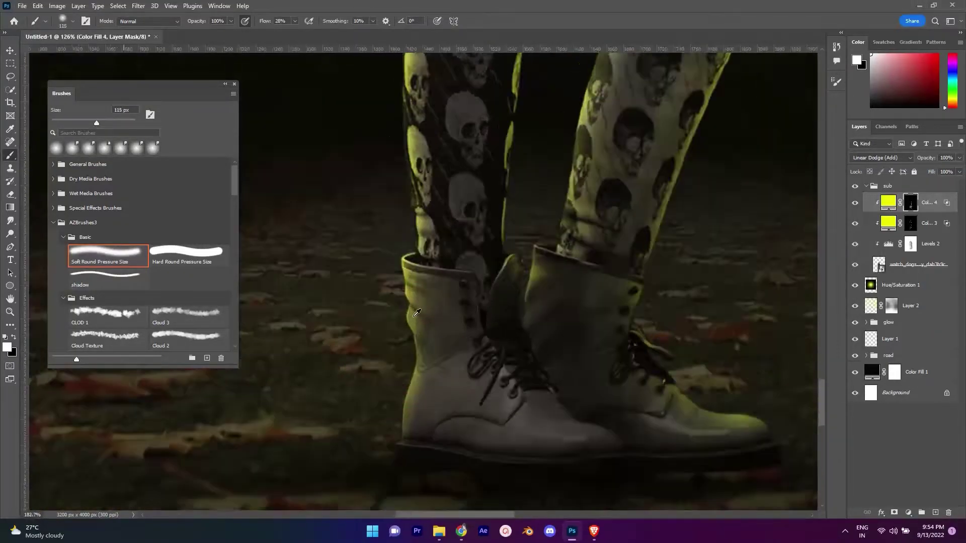
scroll(539, 285, "up", 3)
scroll(403, 254, "up", 3)
scroll(403, 255, "down", 3)
scroll(517, 327, "down", 2)
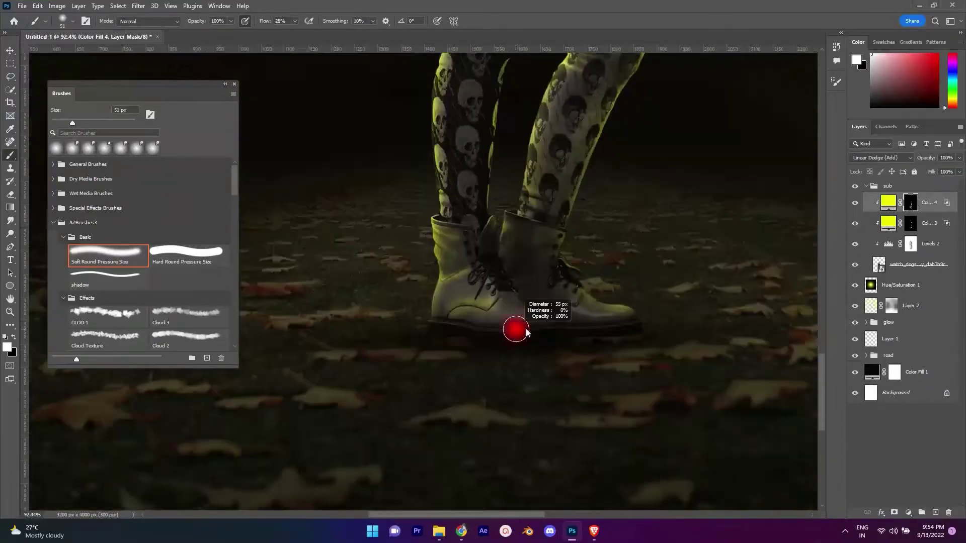
scroll(528, 371, "up", 1)
scroll(539, 214, "up", 3)
scroll(539, 214, "up", 3)
scroll(431, 254, "up", 3)
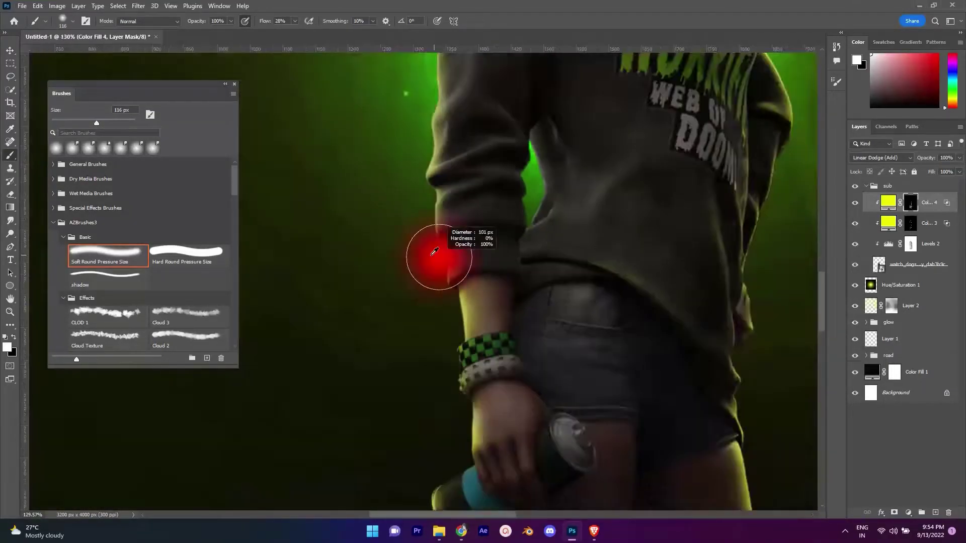
scroll(448, 246, "up", 2)
scroll(508, 177, "up", 2)
scroll(382, 287, "up", 2)
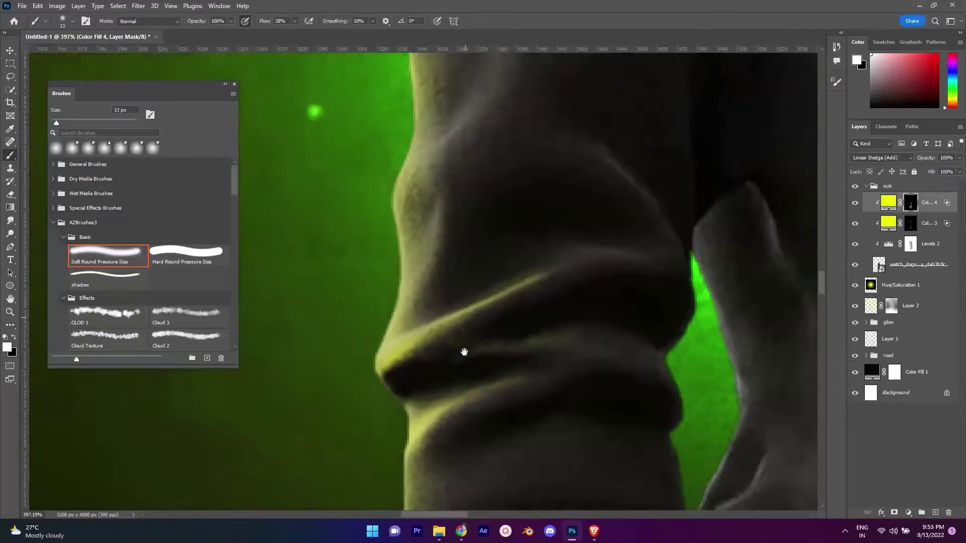
scroll(464, 349, "up", 2)
scroll(451, 231, "up", 2)
scroll(414, 311, "down", 2)
scroll(421, 247, "down", 2)
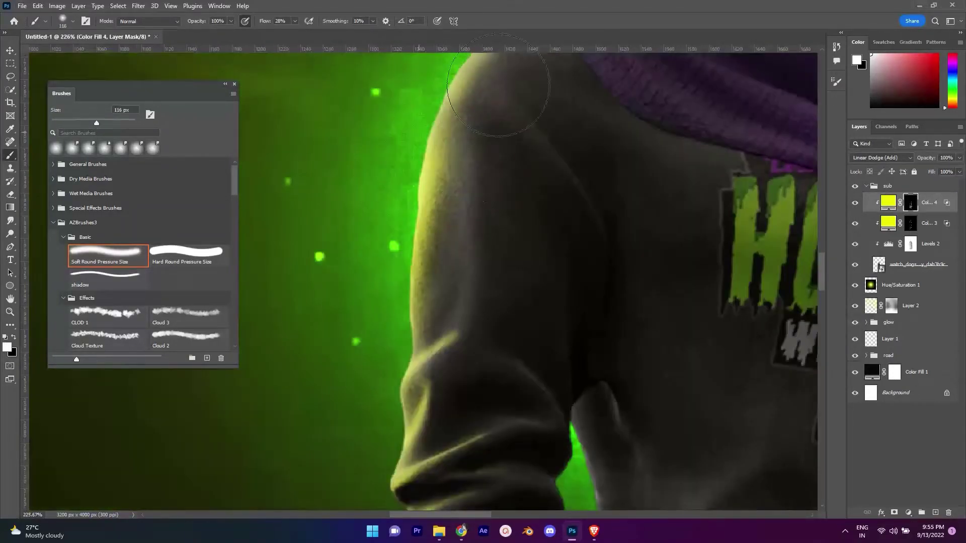
scroll(467, 239, "down", 4)
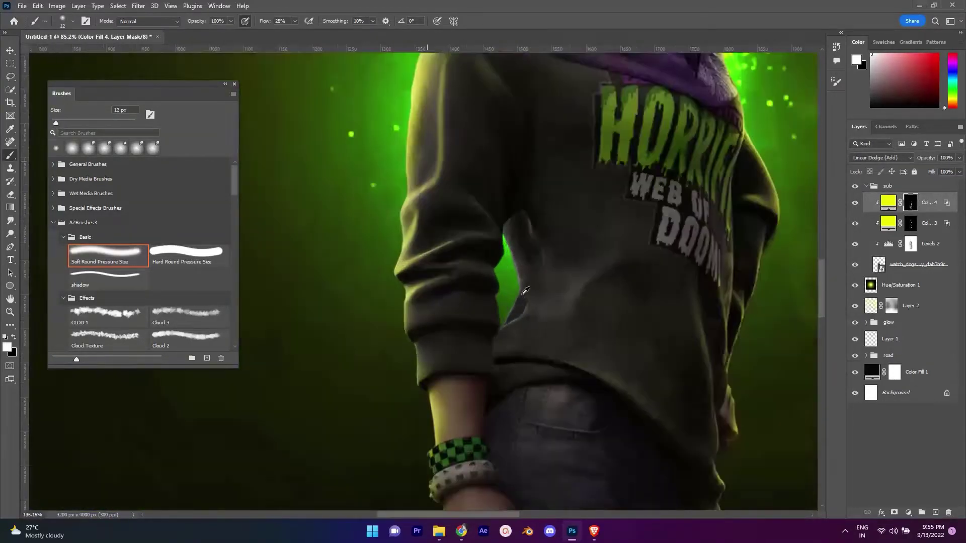
scroll(492, 351, "up", 5)
scroll(535, 268, "down", 5)
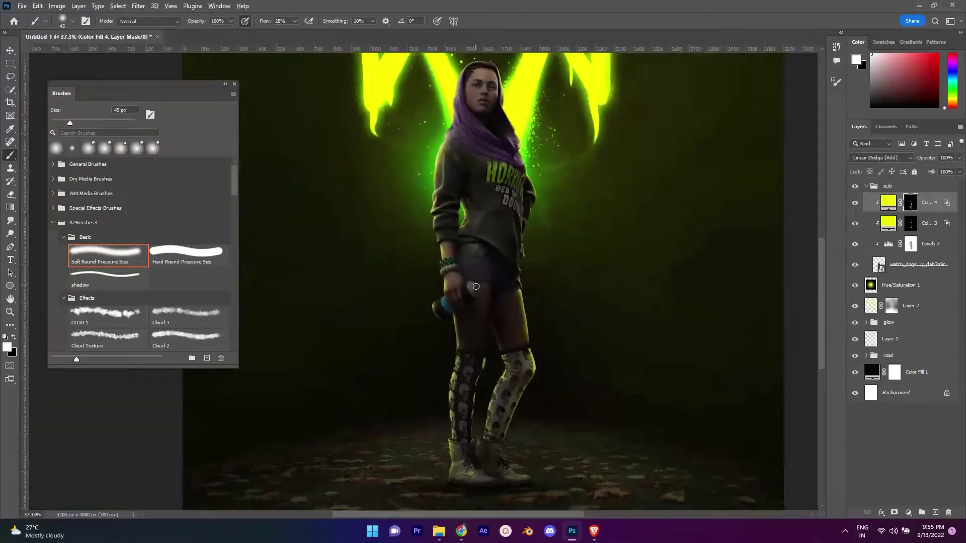
scroll(523, 277, "up", 1)
scroll(516, 286, "up", 3)
Paint yellow rim highlights in white on the mask along the hood folds.
key("x")
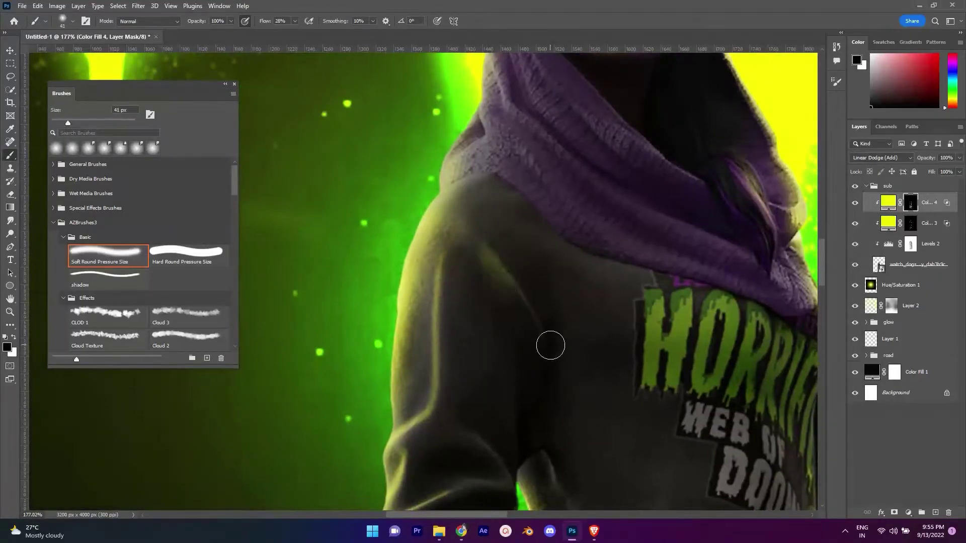
scroll(451, 352, "up", 2)
key("x")
scroll(495, 222, "up", 2)
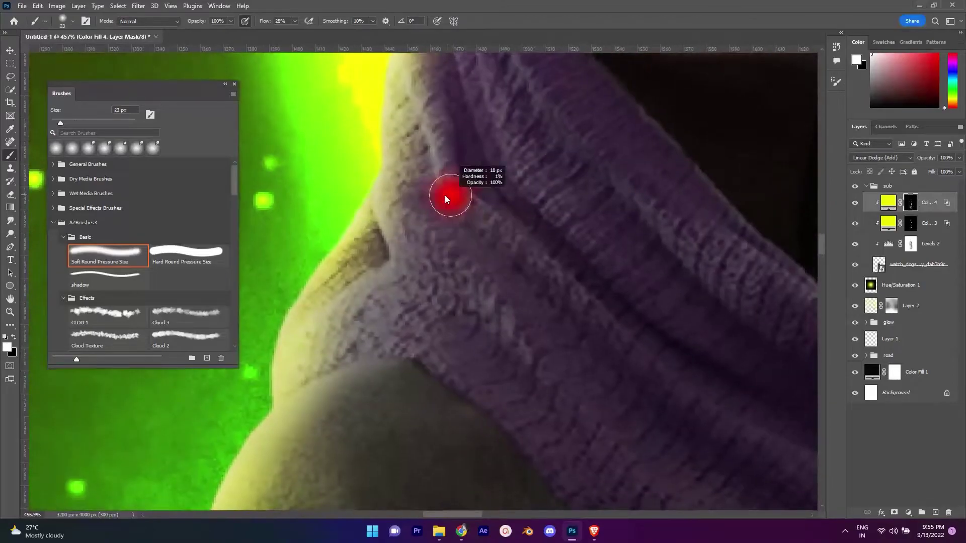
left_click_drag(442, 272, 490, 360)
left_click_drag(407, 291, 320, 432)
scroll(352, 402, "down", 5)
scroll(403, 237, "up", 4)
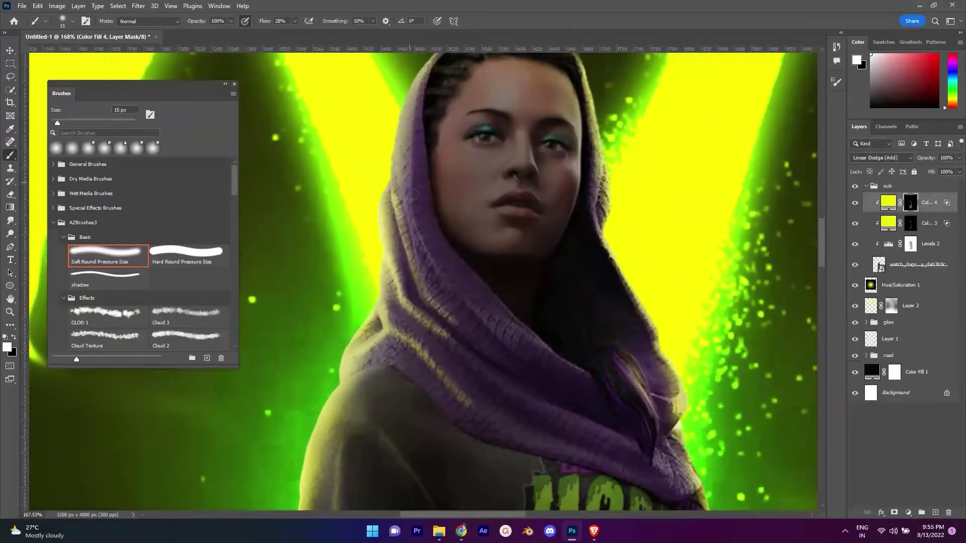
scroll(414, 194, "up", 1)
scroll(482, 140, "up", 1)
scroll(368, 266, "up", 2)
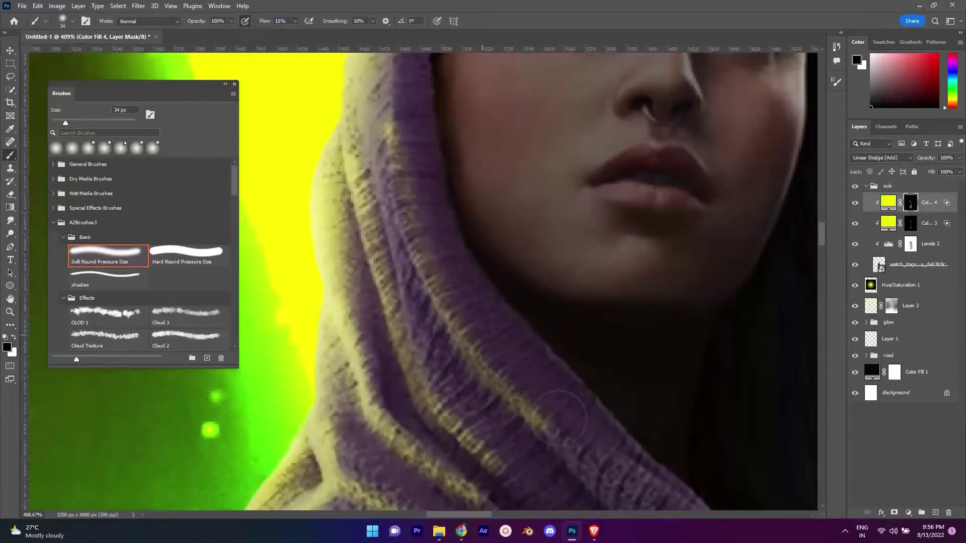
Frame the hood and shoulder, with the mask painting colour reset to white.
left_click_drag(500, 429, 496, 349)
left_click_drag(464, 408, 416, 237)
scroll(416, 237, "down", 1)
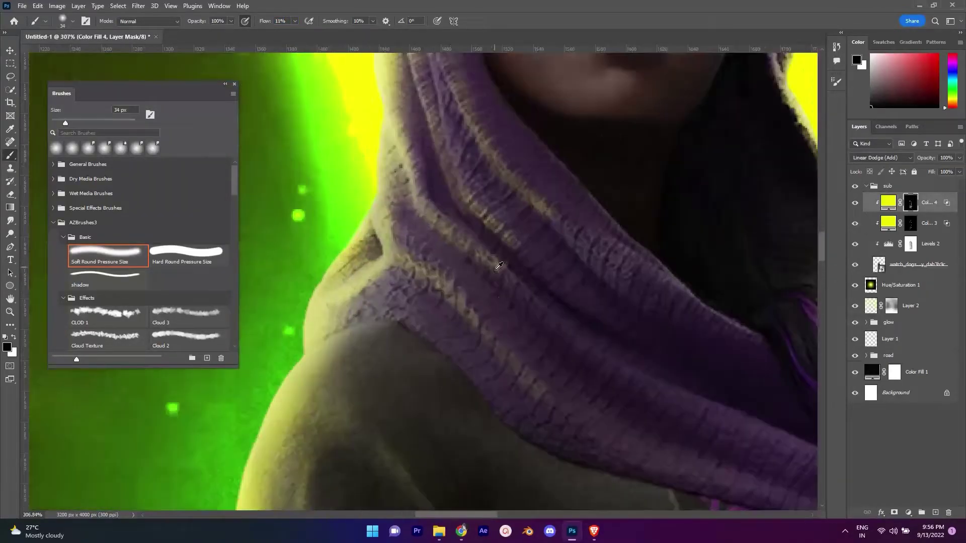
scroll(490, 279, "down", 8)
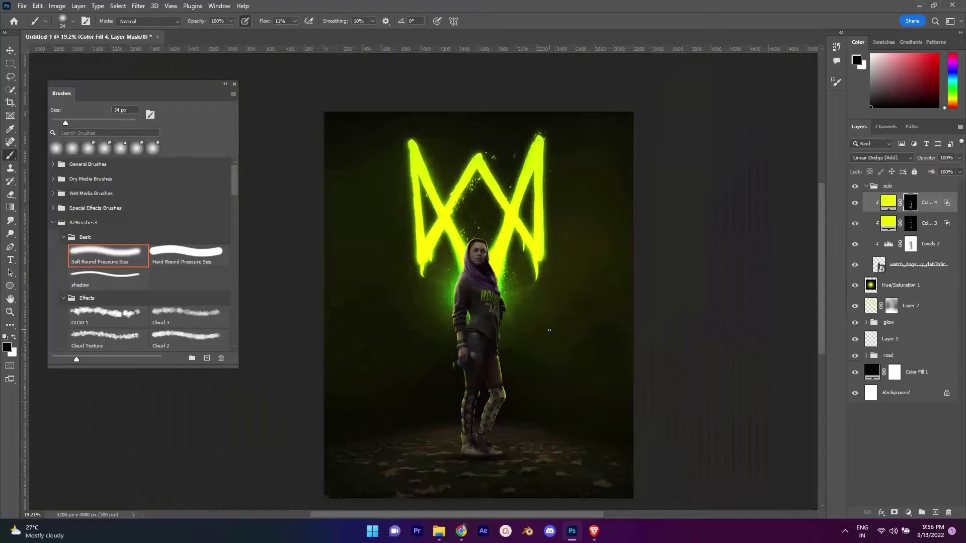
scroll(460, 407, "up", 8)
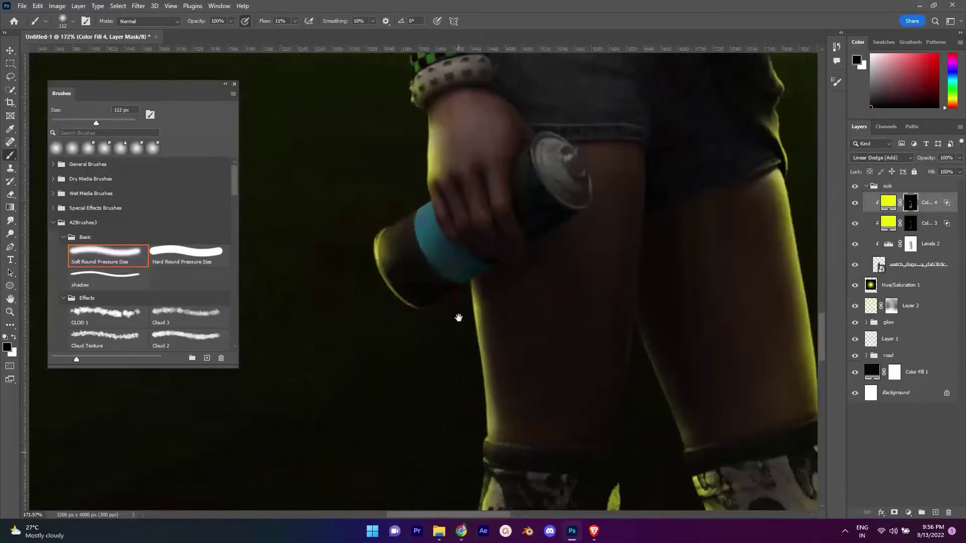
scroll(453, 409, "down", 2)
scroll(593, 261, "down", 5)
scroll(578, 262, "up", 5)
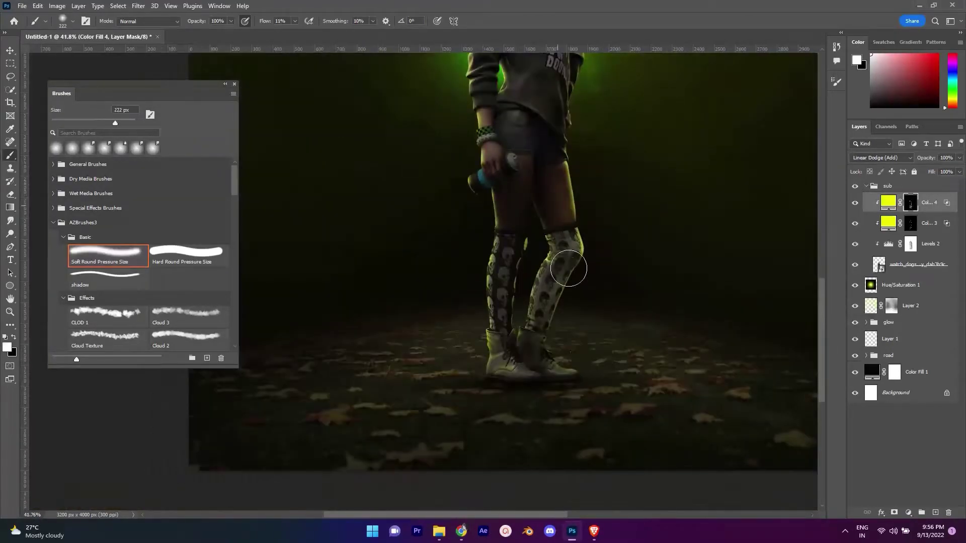
scroll(503, 242, "down", 5)
key("x")
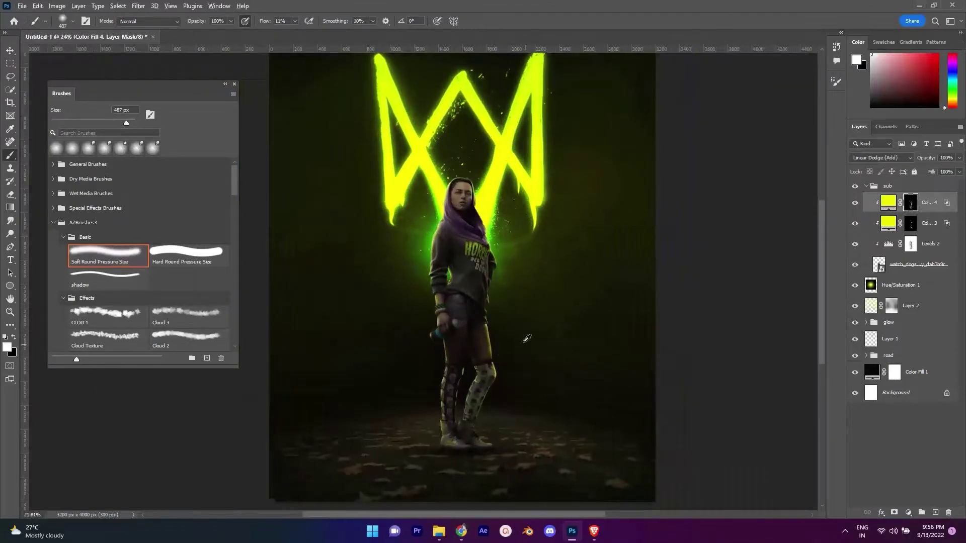
scroll(488, 343, "down", 2)
scroll(397, 433, "down", 3)
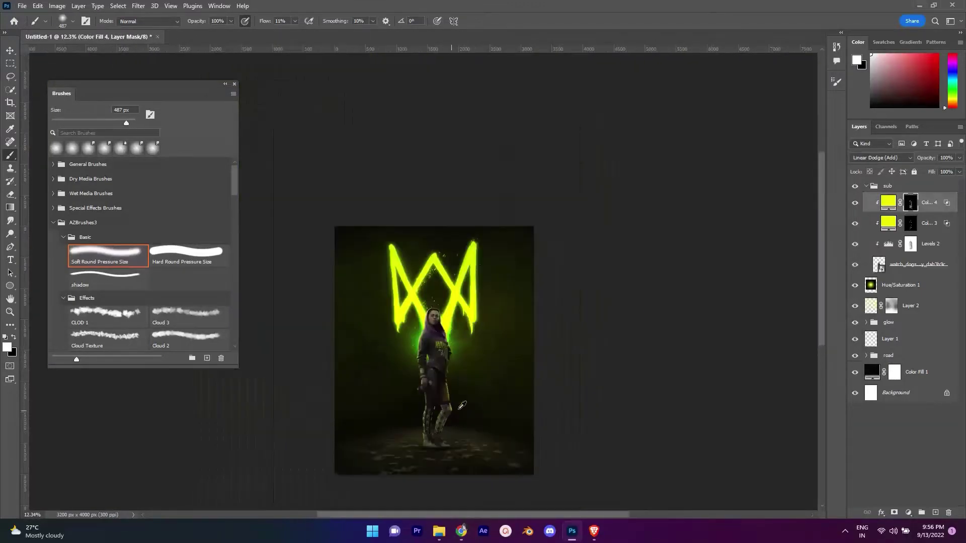
scroll(398, 352, "up", 5)
scroll(397, 352, "down", 4)
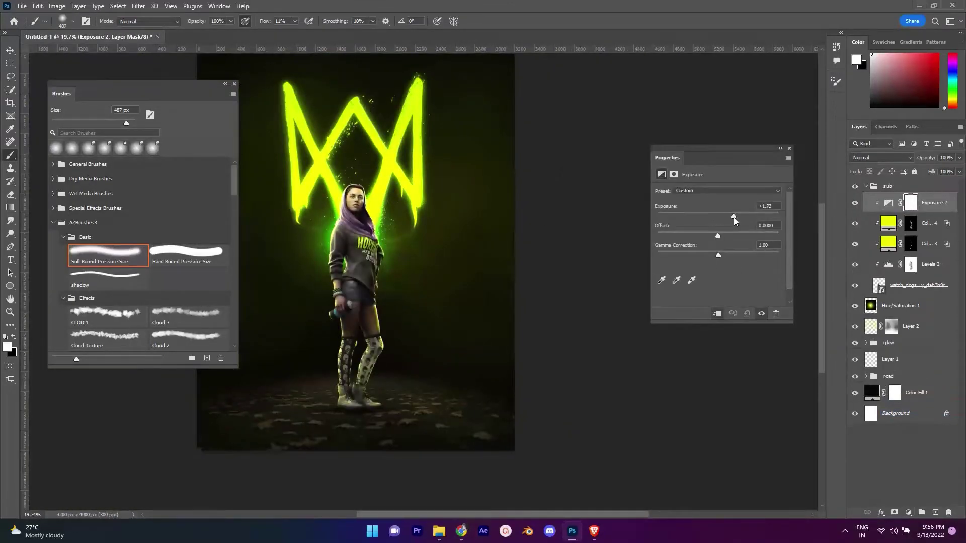
Invert the Exposure 2 mask to hide the brightening, then brush highlights onto the legs.
left_click(789, 148)
key("ctrl+i")
scroll(367, 201, "up", 5)
scroll(367, 183, "up", 3)
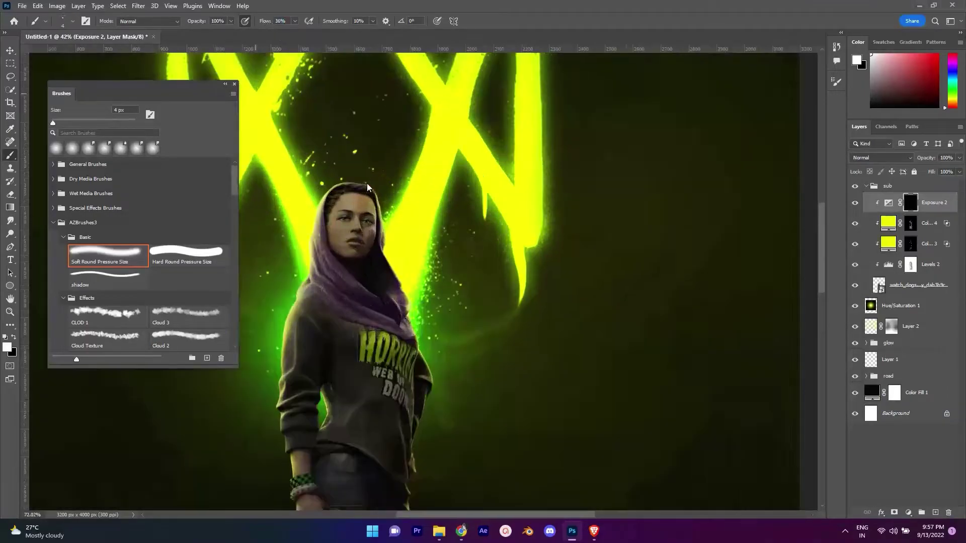
scroll(389, 137, "up", 3)
scroll(439, 266, "down", 3)
scroll(439, 266, "down", 3)
scroll(459, 322, "down", 6)
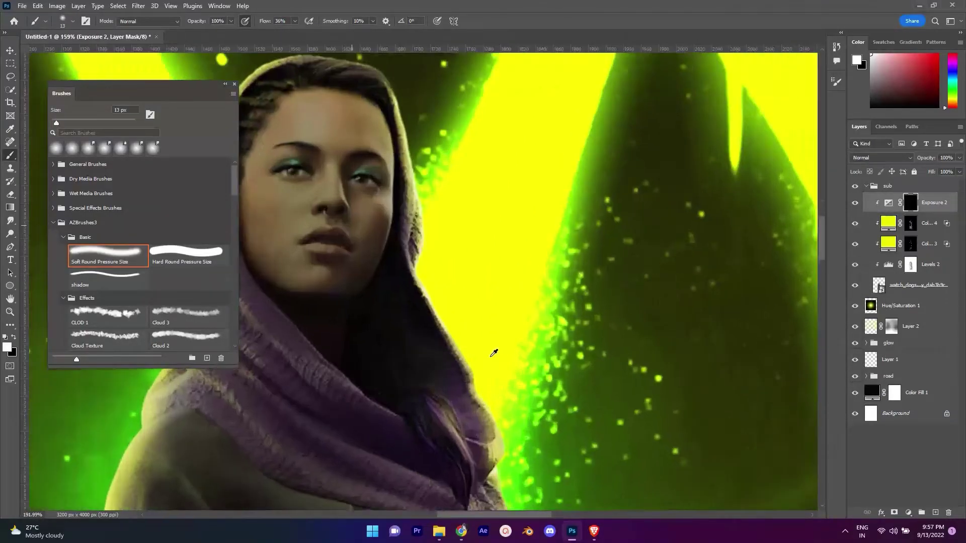
scroll(416, 265, "up", 5)
scroll(417, 265, "down", 5)
scroll(422, 302, "up", 4)
scroll(427, 322, "up", 1)
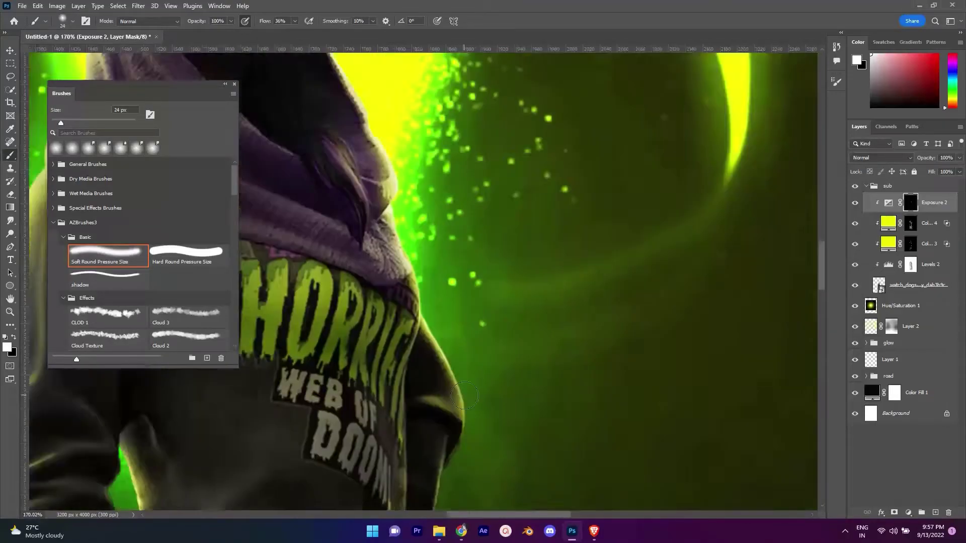
scroll(429, 330, "down", 1)
key("]")
scroll(429, 330, "down", 2)
key("]")
key("]")
scroll(416, 243, "down", 2)
left_click_drag(424, 321, 424, 191)
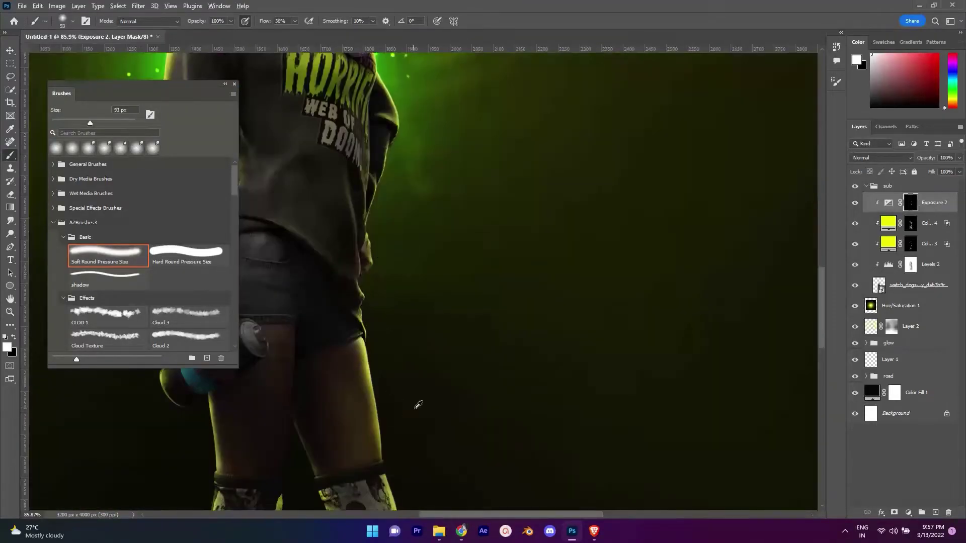
scroll(441, 242, "up", 4)
scroll(440, 243, "down", 2)
scroll(485, 388, "down", 2)
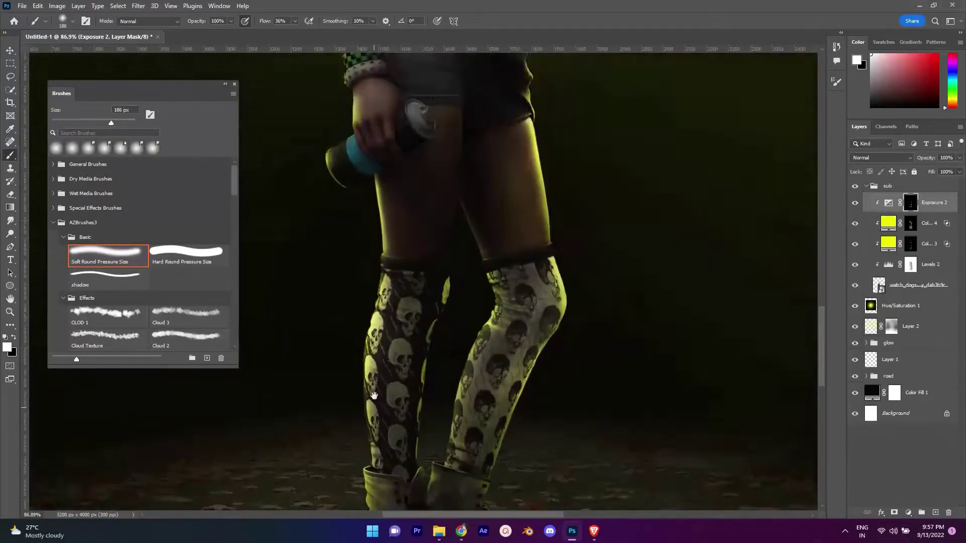
scroll(423, 308, "up", 2)
key("]")
scroll(423, 308, "down", 3)
scroll(451, 172, "up", 4)
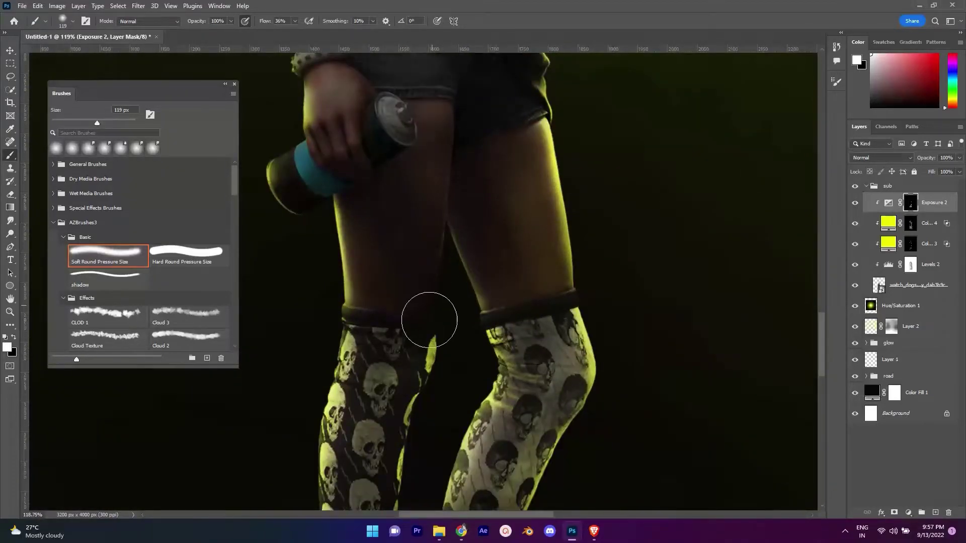
scroll(429, 320, "down", 3)
scroll(399, 129, "up", 4)
scroll(399, 280, "up", 3)
Paint brighter highlights onto the sleeve and hoodie through the Exposure mask.
key("[")
key("[")
key("[")
scroll(437, 461, "up", 2)
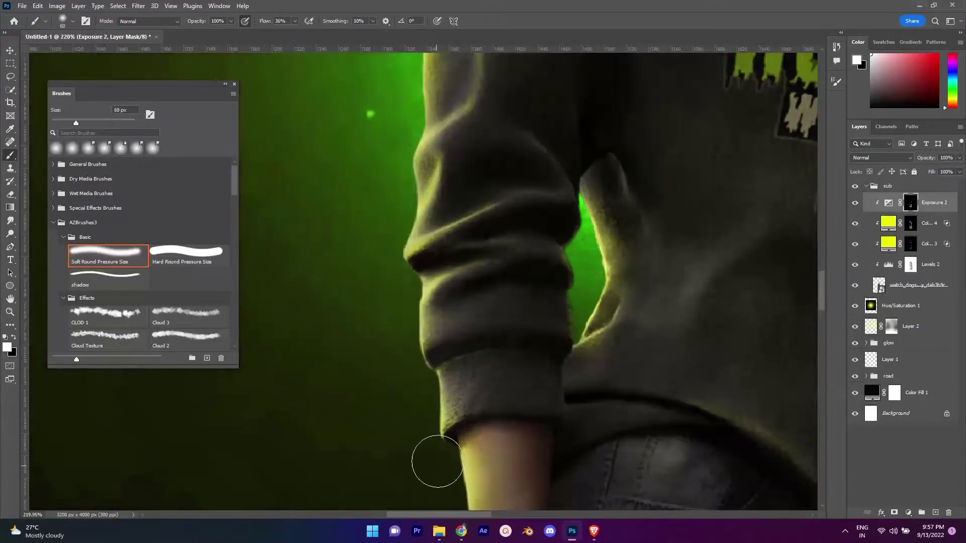
scroll(430, 226, "up", 2)
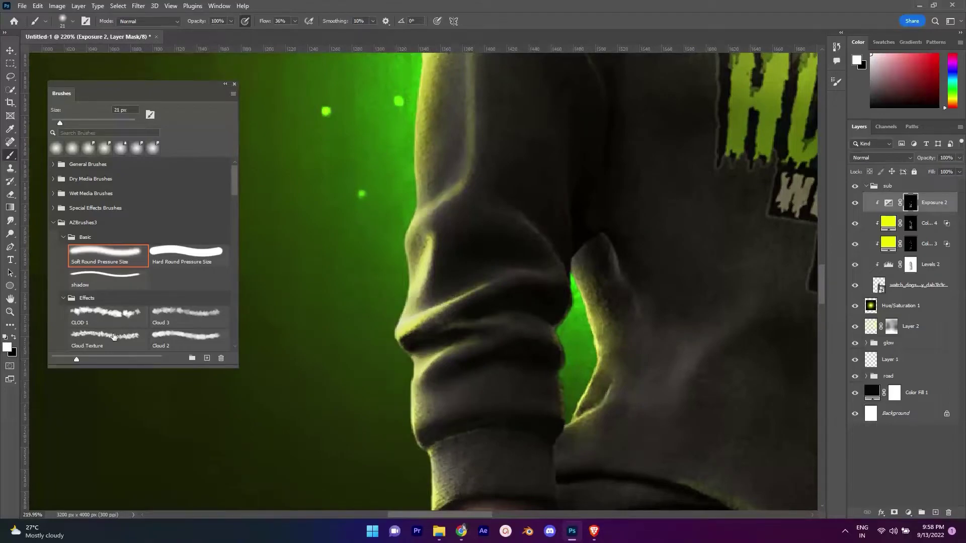
scroll(455, 259, "down", 2)
scroll(455, 259, "down", 2)
scroll(455, 259, "up", 2)
scroll(455, 259, "up", 2)
key("]")
key("]")
key("]")
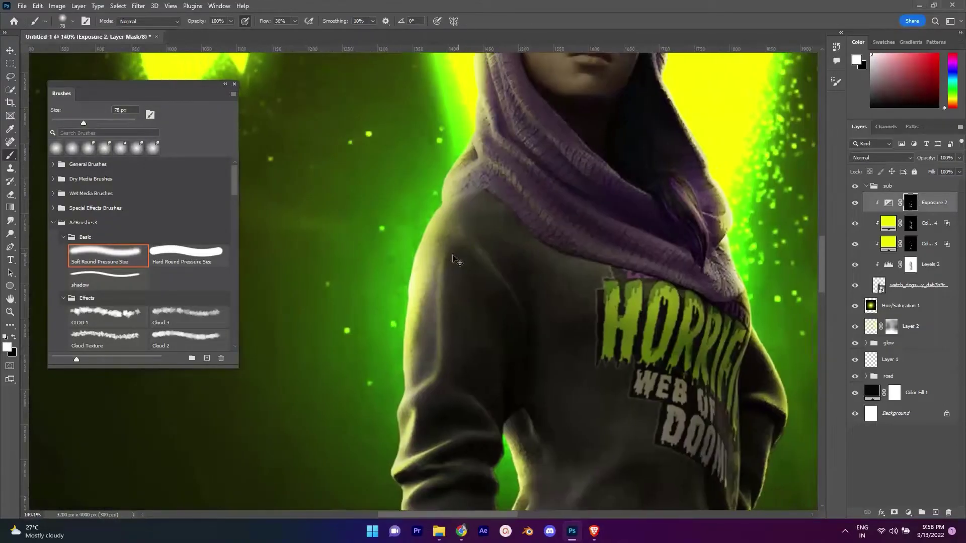
scroll(406, 239, "down", 2)
scroll(445, 233, "up", 3)
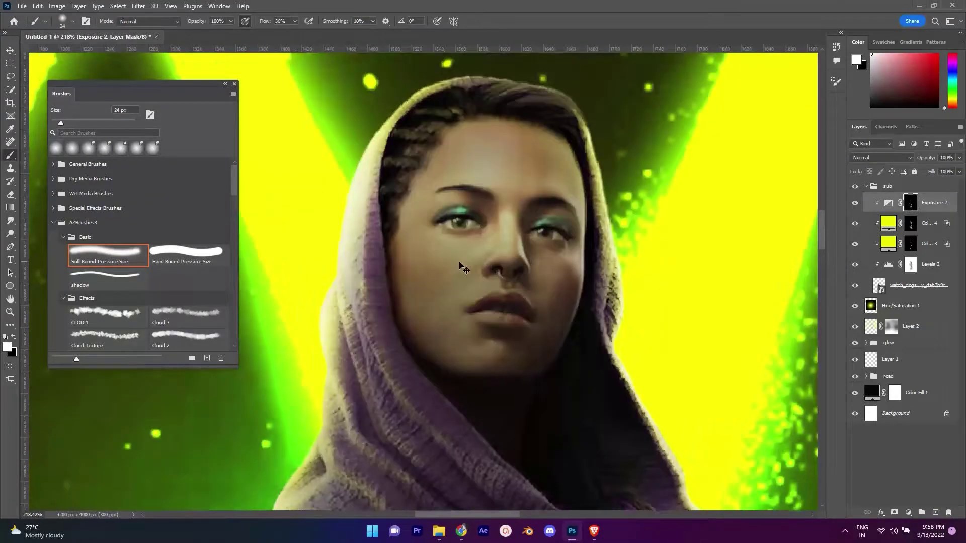
Paint soft highlights over the face, eyes and hoodie print with a smaller brush.
key("[")
key("[")
scroll(256, 21, "down", 1)
scroll(533, 295, "up", 3)
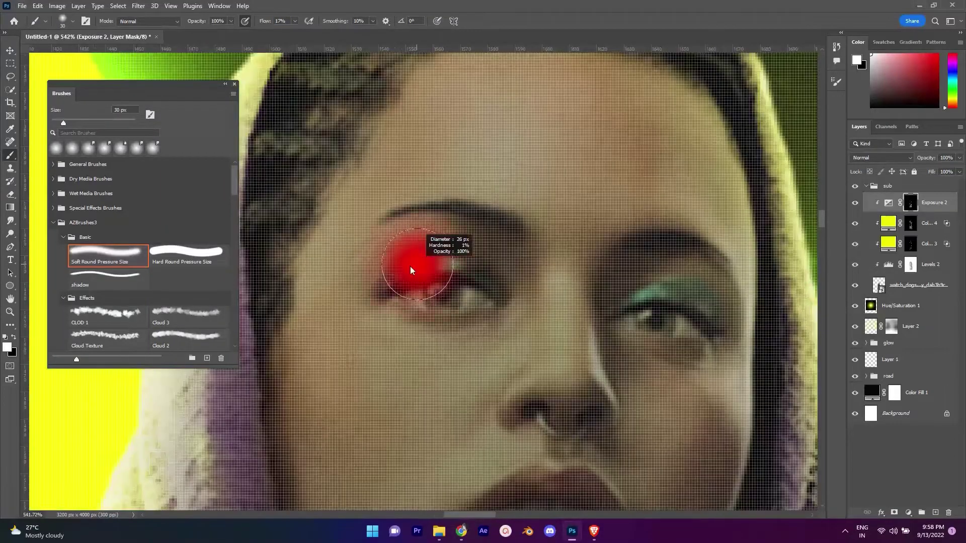
scroll(533, 295, "down", 1)
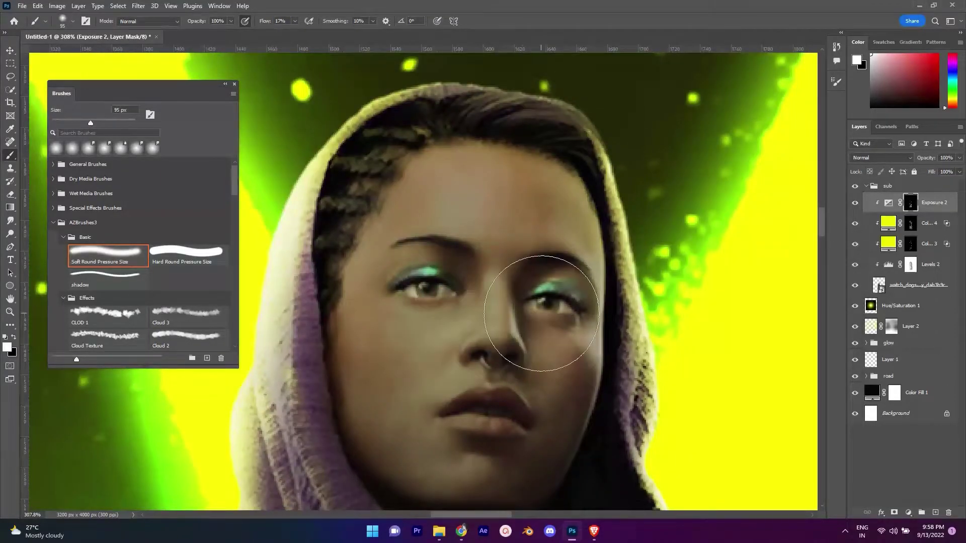
scroll(541, 313, "down", 3)
scroll(542, 314, "down", 3)
scroll(452, 201, "up", 3)
left_click_drag(453, 357, 412, 274)
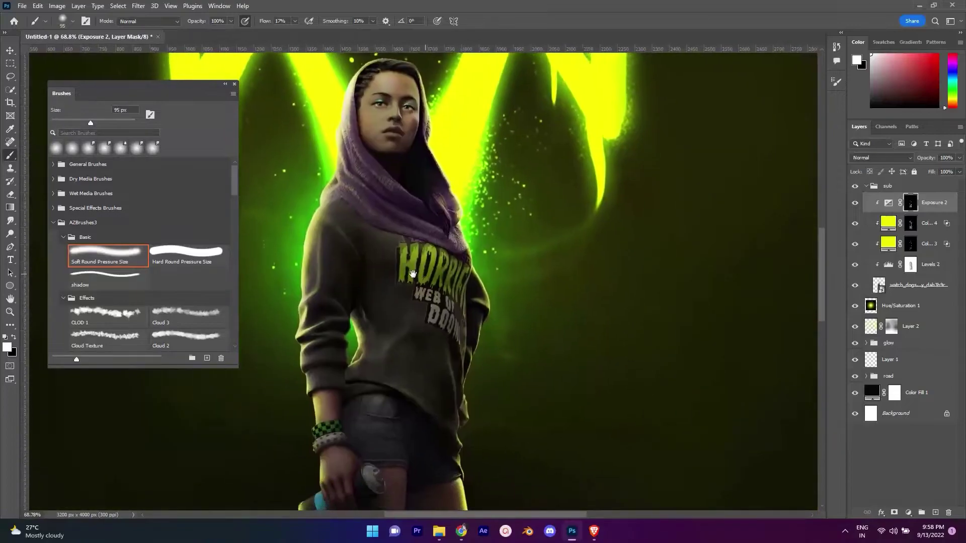
scroll(413, 274, "up", 3)
key("[")
key("[")
key("[")
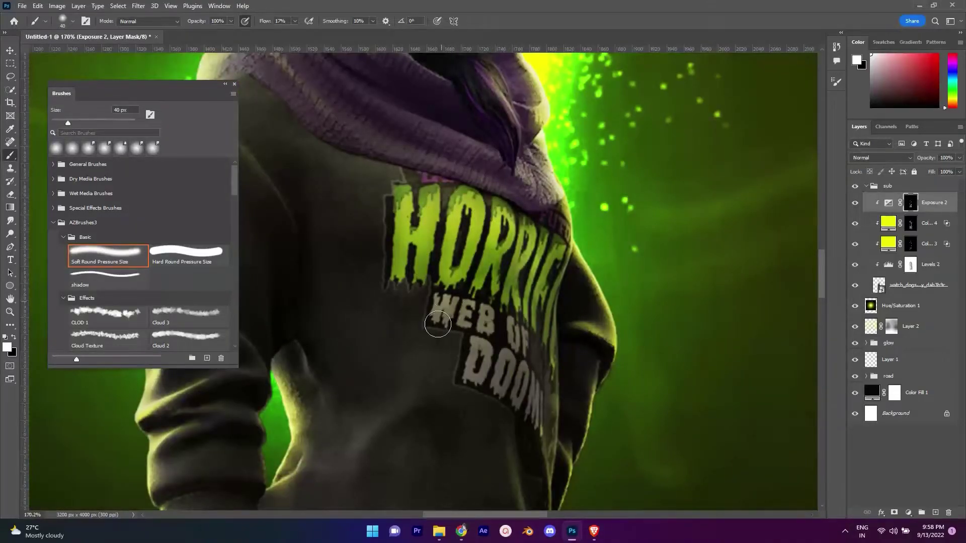
scroll(437, 324, "down", 2)
scroll(453, 352, "down", 3)
scroll(466, 379, "down", 1)
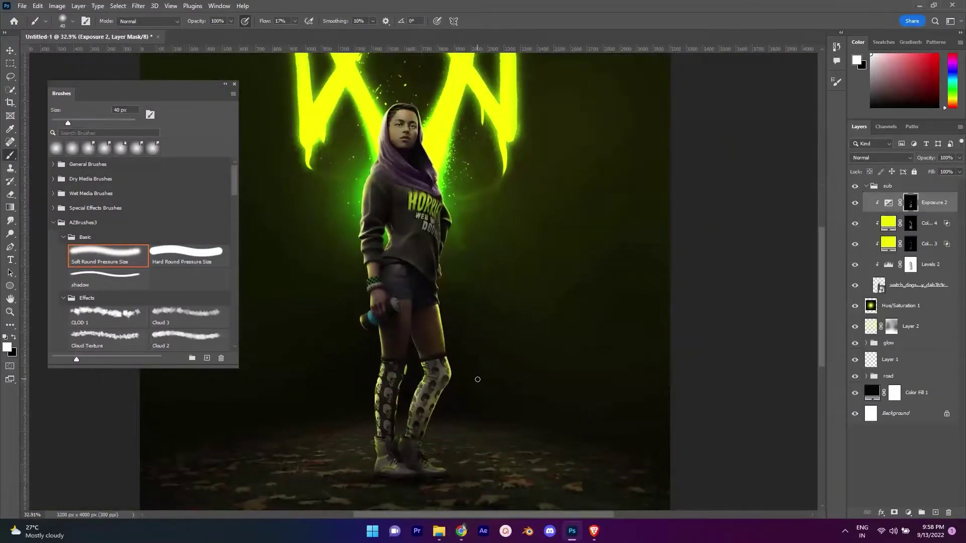
scroll(424, 406, "down", 2)
scroll(432, 436, "up", 3)
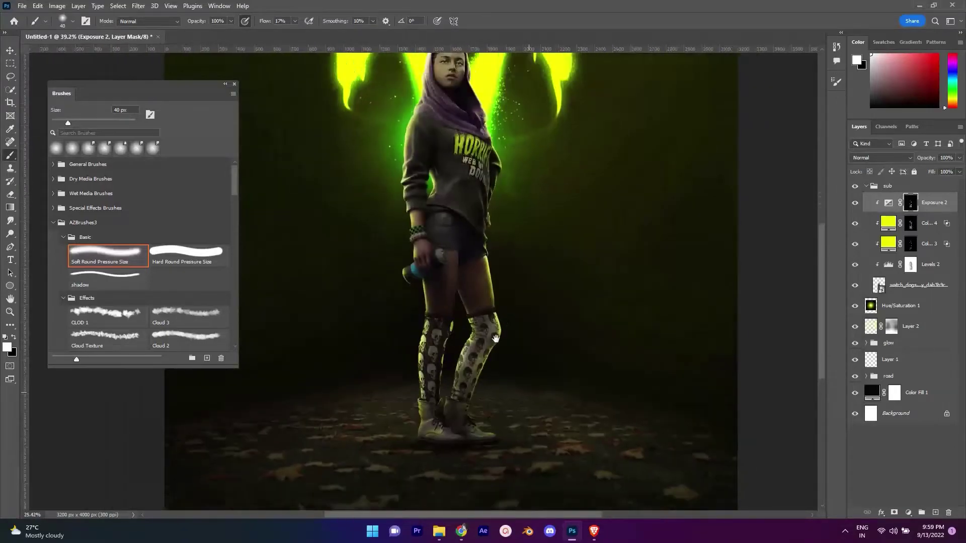
scroll(431, 436, "down", 2)
scroll(431, 437, "up", 1)
scroll(452, 302, "down", 2)
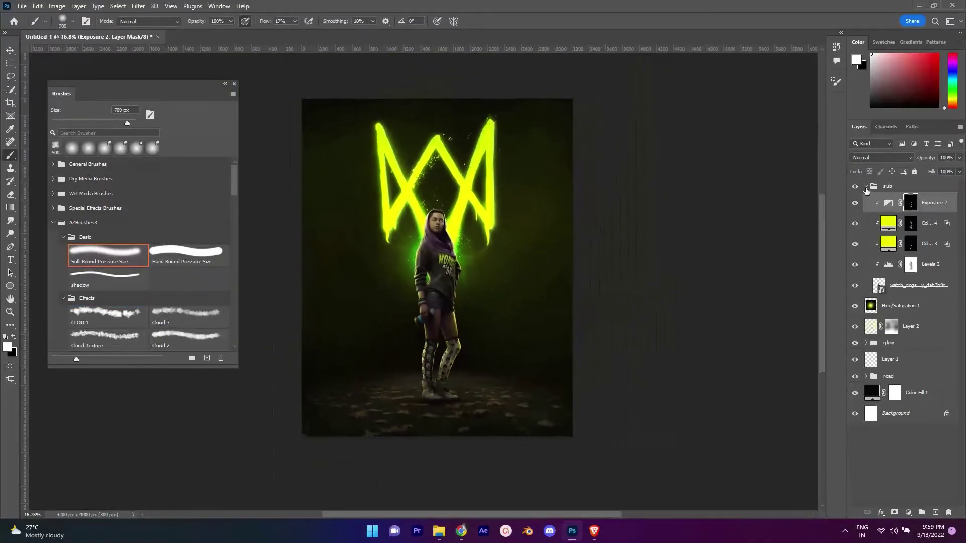
scroll(478, 226, "up", 2)
Add a yellow Solid Color fill clipped to the ground layers in Linear Dodge (Add) mode.
scroll(493, 202, "up", 2)
scroll(510, 266, "down", 3)
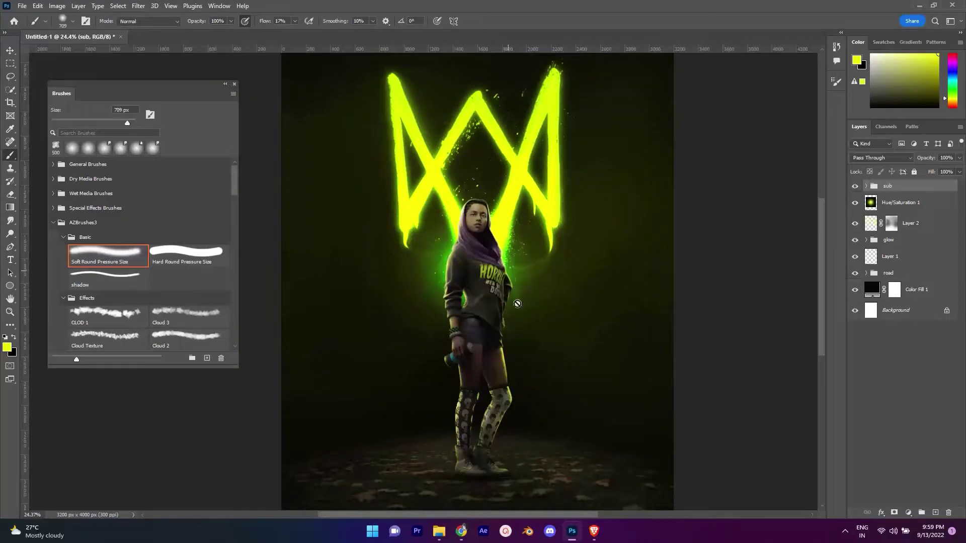
scroll(503, 352, "down", 1)
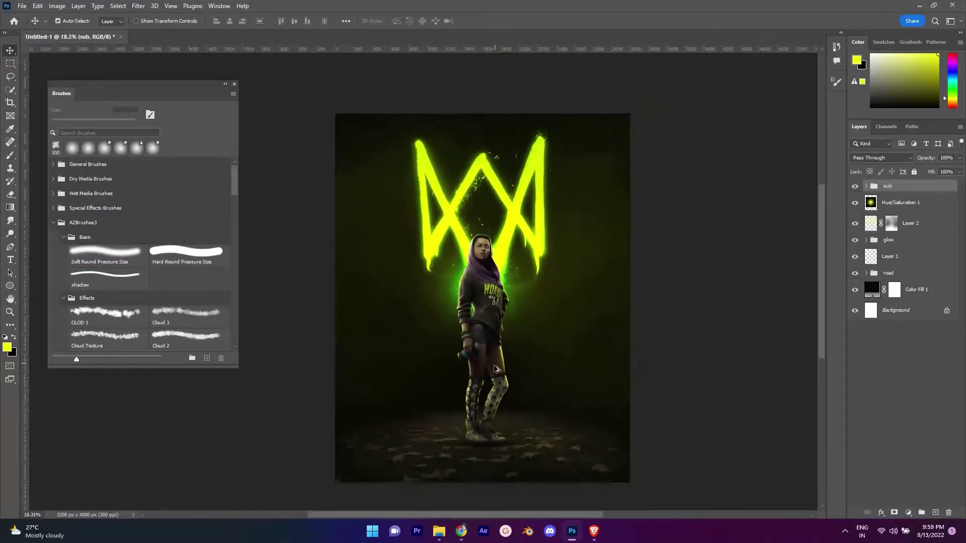
scroll(503, 377, "up", 2)
scroll(505, 435, "up", 1)
left_click(908, 512)
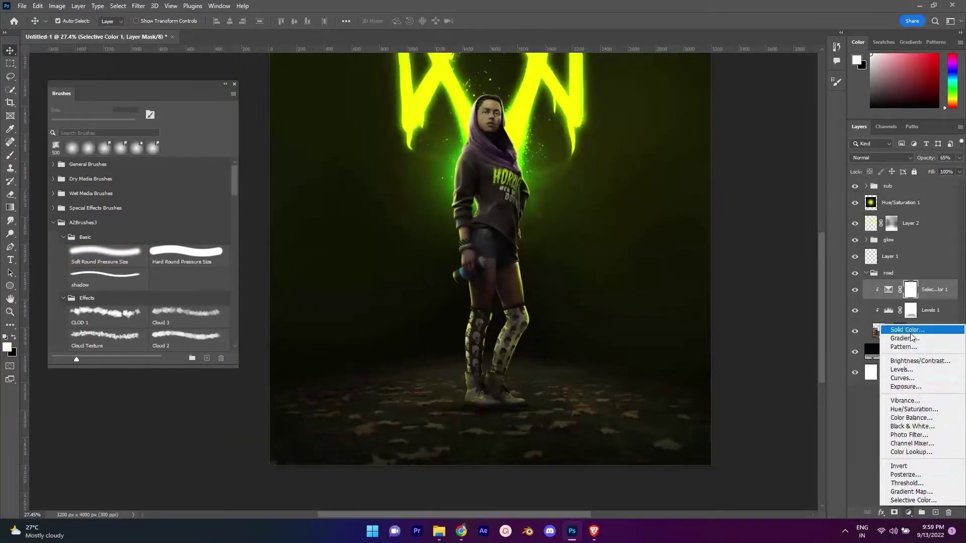
left_click(908, 329)
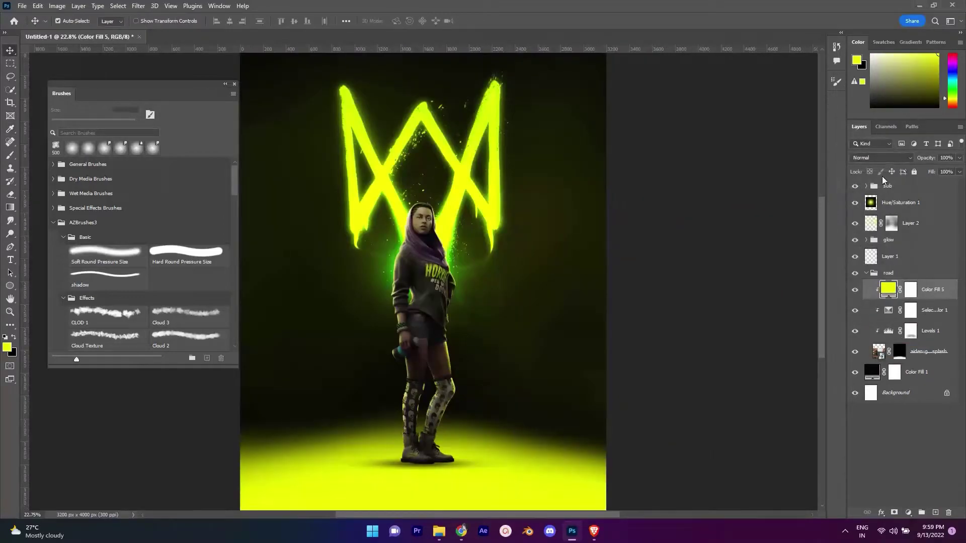
left_click(880, 158)
left_click(886, 283)
Split the Blend If slider so the yellow shows only on brighter leaves.
double_click(951, 293)
left_click_drag(679, 303, 690, 305)
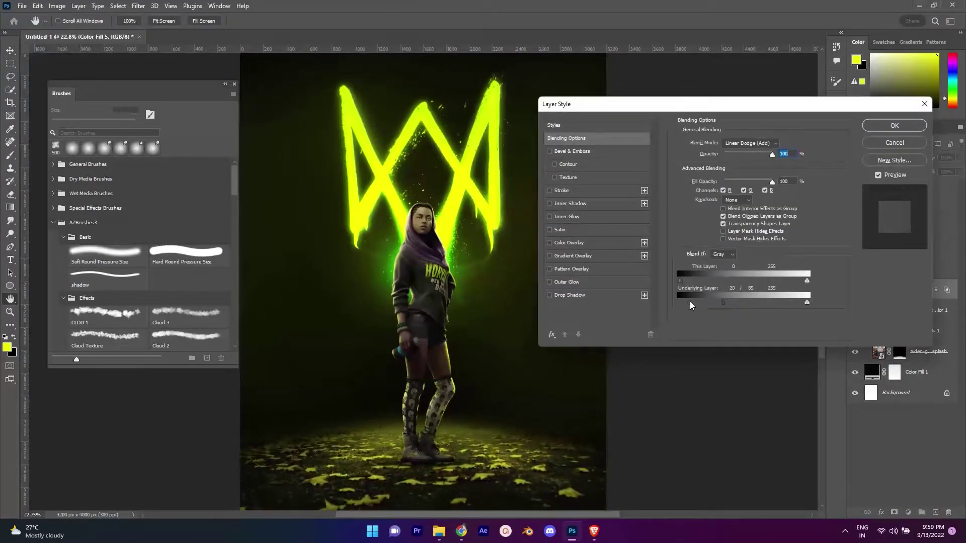
left_click(894, 125)
Paint the fill's mask so the yellow glow spreads across the ground around the feet.
key("b")
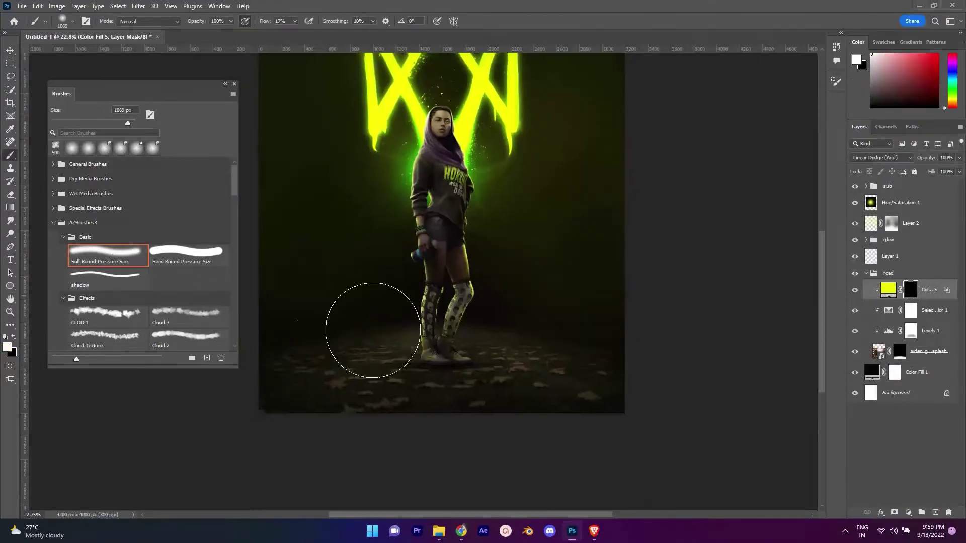
scroll(436, 309, "up", 3)
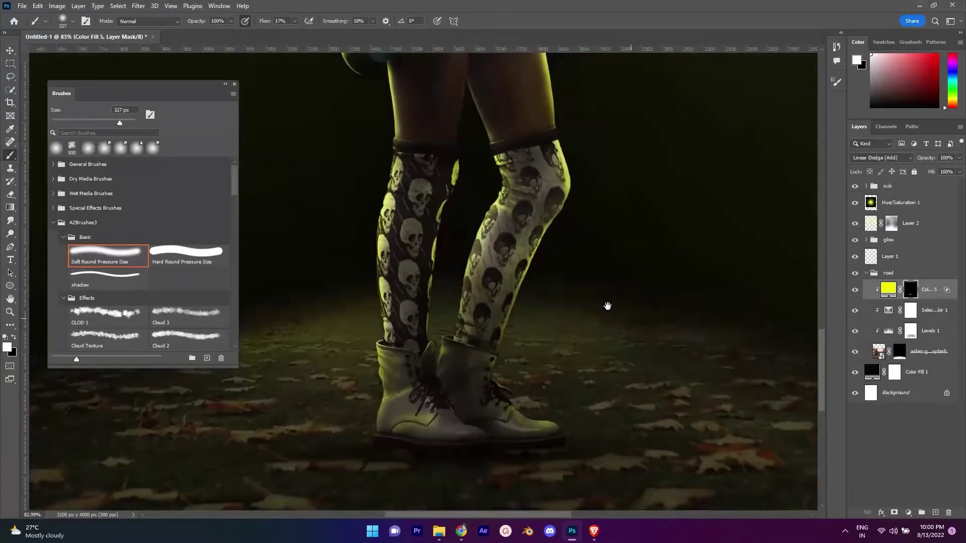
left_click_drag(605, 304, 276, 345)
left_click_drag(484, 277, 547, 330)
scroll(547, 331, "down", 2)
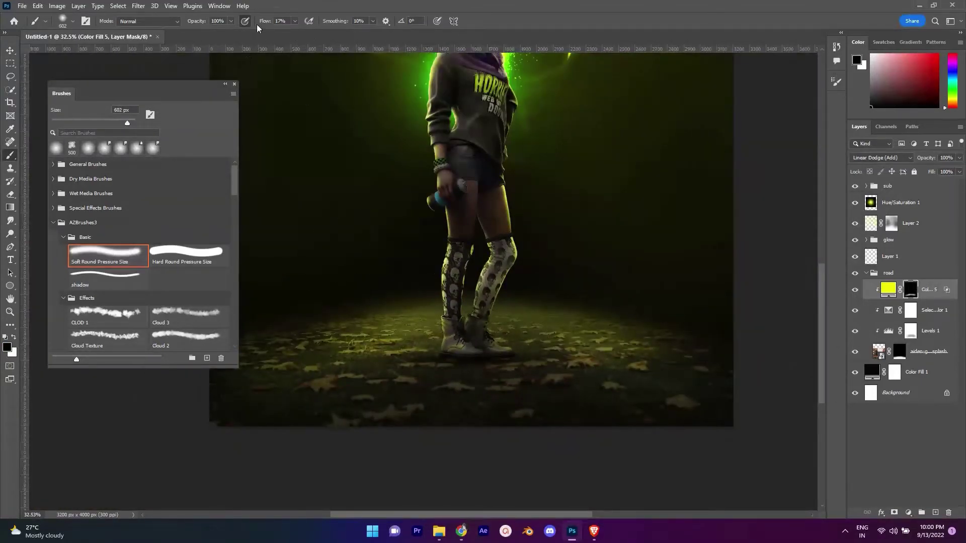
scroll(478, 296, "up", 4)
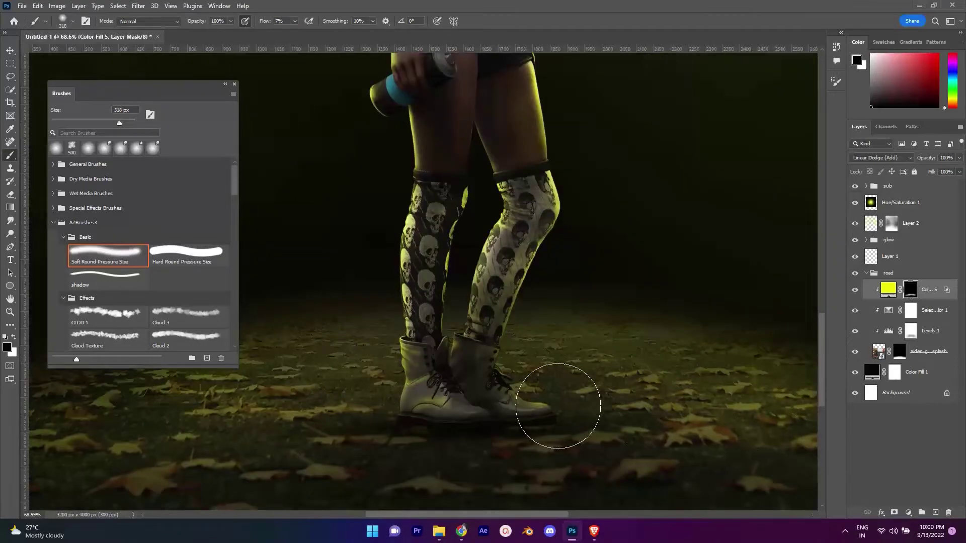
scroll(558, 406, "down", 1)
scroll(545, 370, "down", 5)
scroll(543, 370, "up", 2)
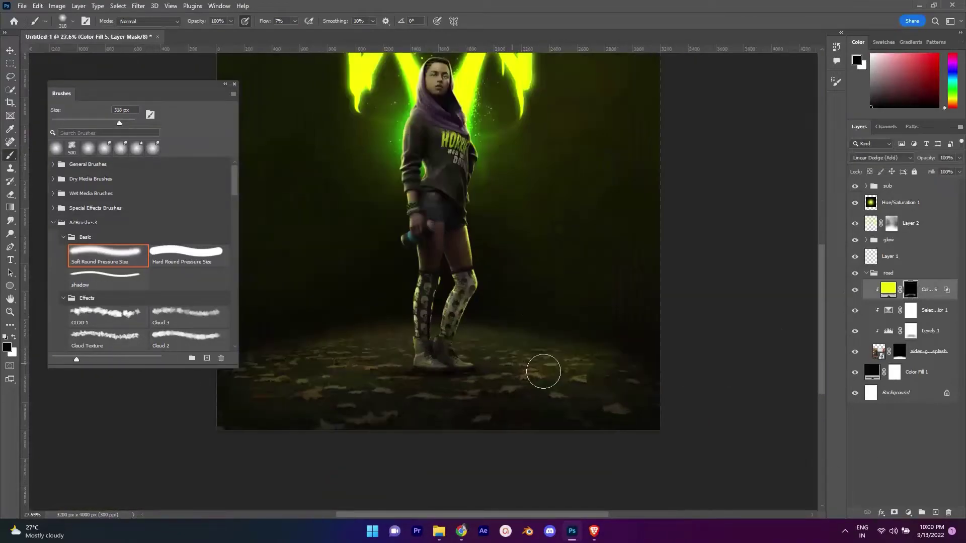
scroll(489, 330, "down", 2)
scroll(566, 416, "down", 1)
scroll(565, 417, "up", 3)
scroll(511, 355, "down", 2)
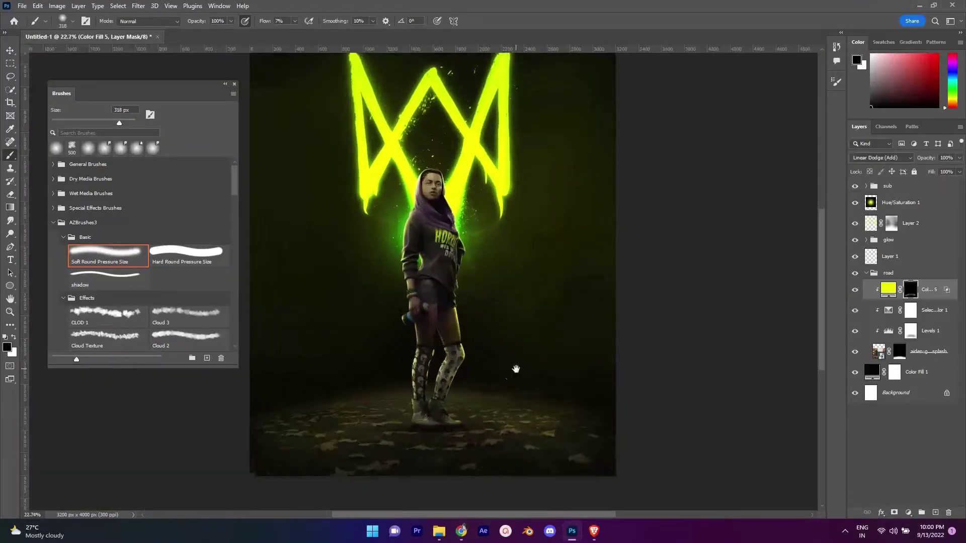
scroll(517, 371, "down", 1)
scroll(520, 375, "up", 1)
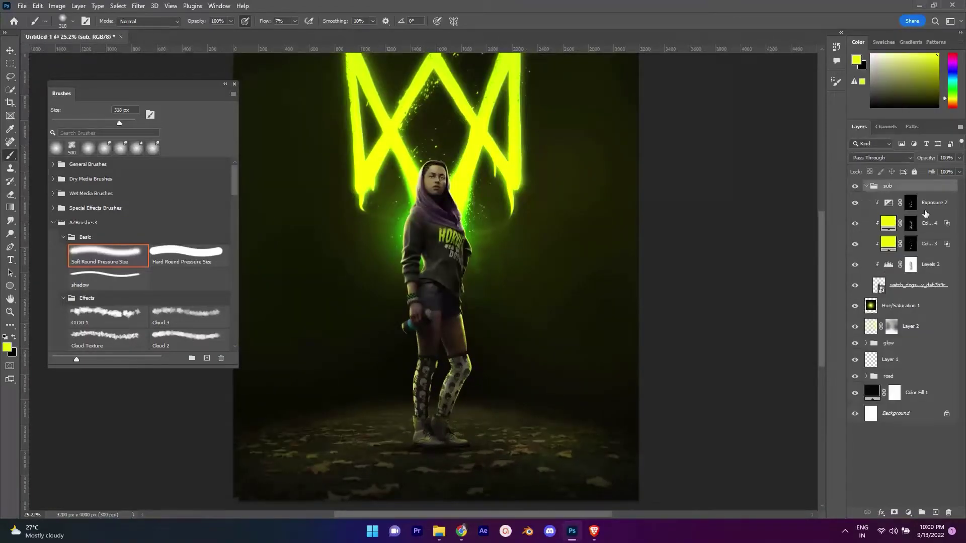
Duplicate the girl's layer and flip the copy beneath her feet as a cast shadow.
key("ctrl+j")
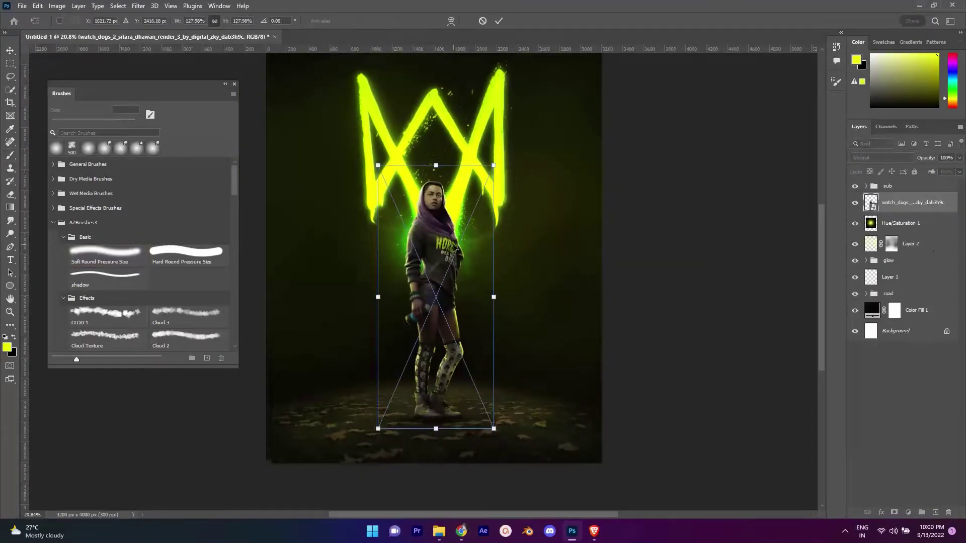
mouse_move(455, 246)
left_mouse_down()
mouse_move(436, 442)
mouse_move(517, 399)
left_mouse_up()
scroll(436, 447, "down", 2)
scroll(467, 337, "up", 3)
scroll(463, 311, "up", 1)
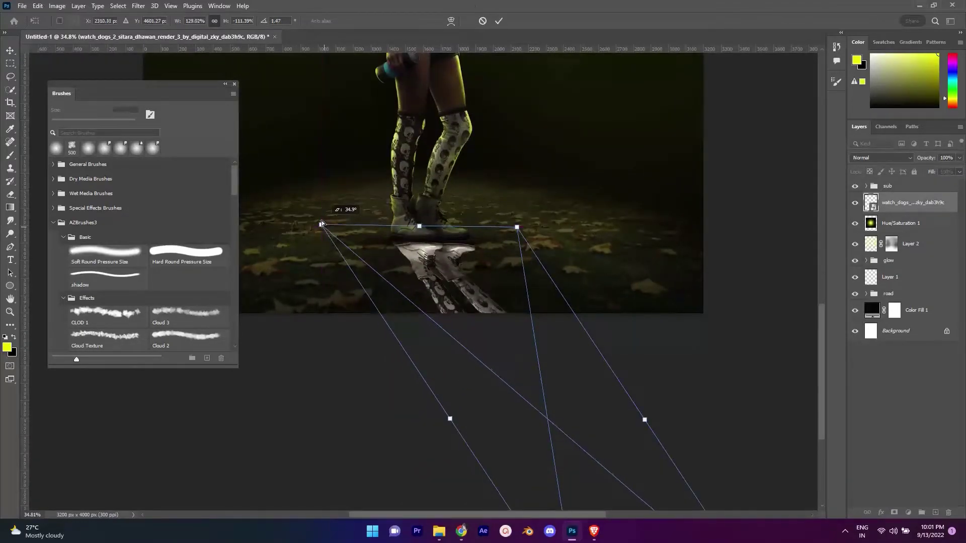
scroll(569, 229, "up", 2)
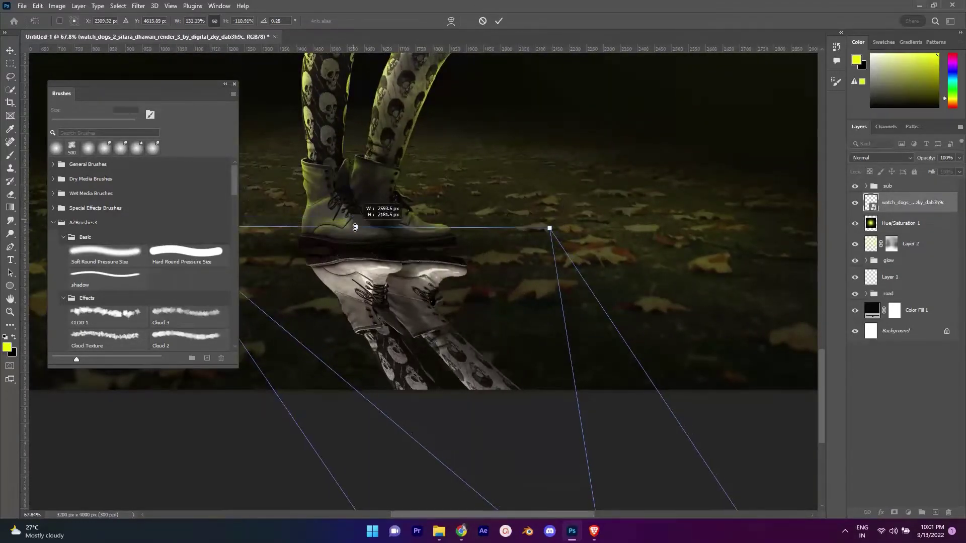
Reshape the shadow's top edge and corners to meet the boots, then commit the transform.
left_click_drag(554, 222, 548, 232)
scroll(427, 282, "down", 1)
scroll(412, 301, "down", 1)
scroll(412, 301, "up", 3)
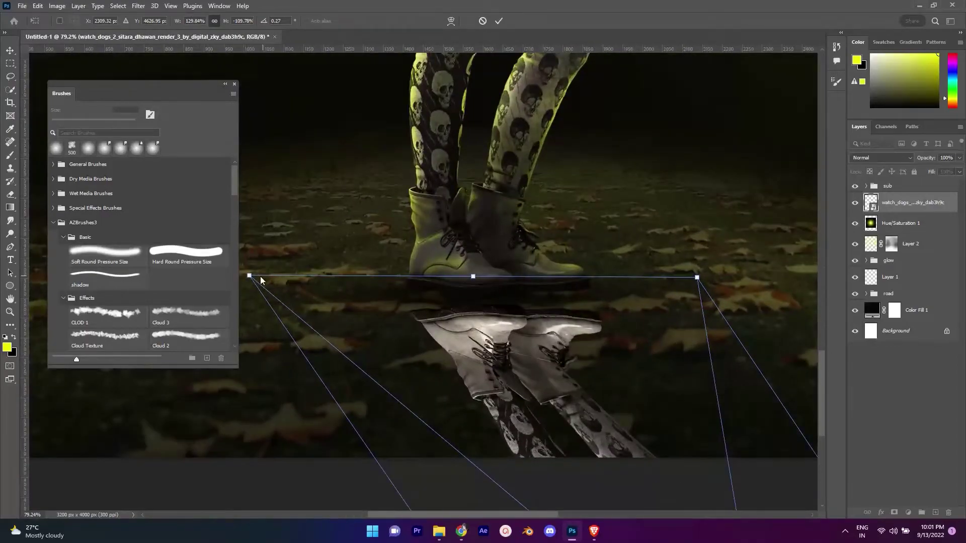
left_click_drag(261, 279, 242, 255)
left_click_drag(697, 277, 699, 255)
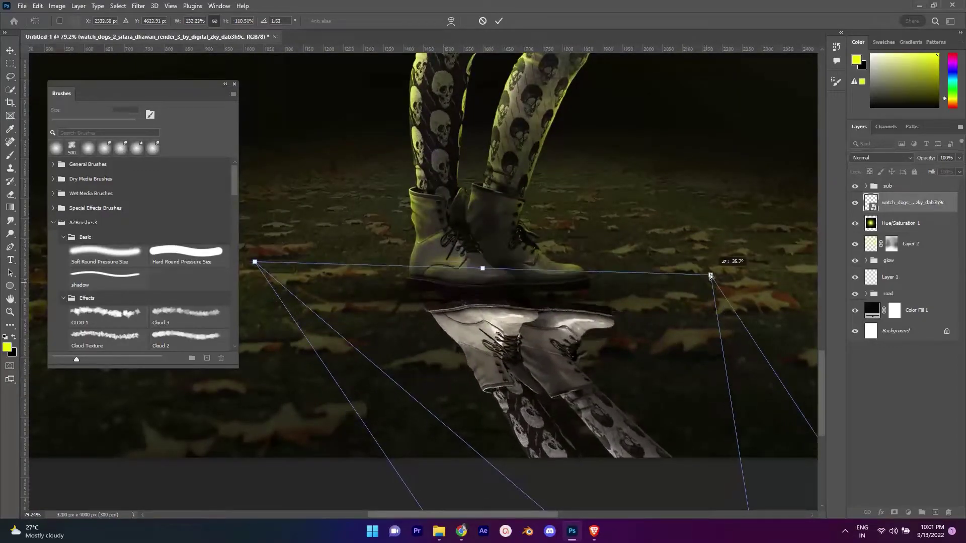
scroll(535, 349, "down", 1)
key("Return")
key("ctrl+0")
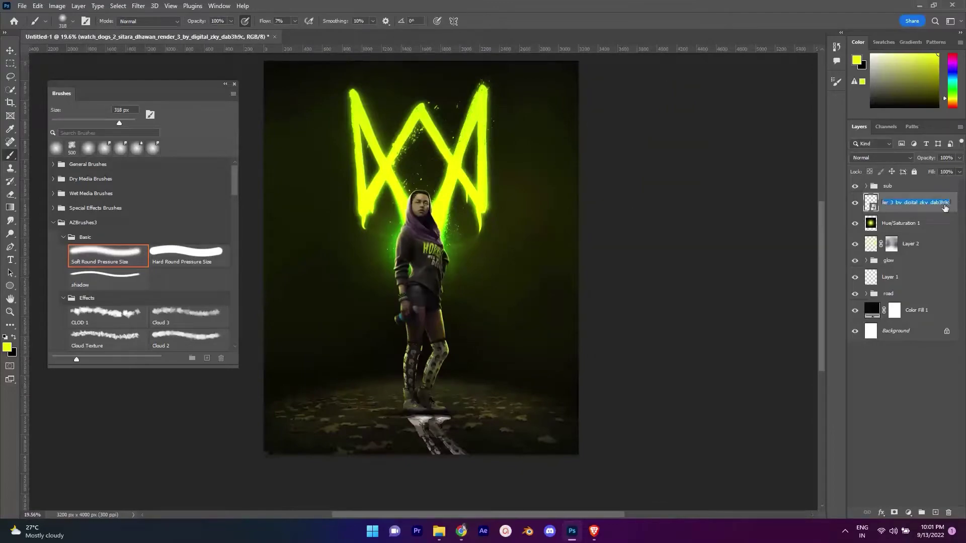
Give the shadow copy a black Color Overlay layer style.
double_click(945, 207)
left_click(781, 144)
left_click(867, 125)
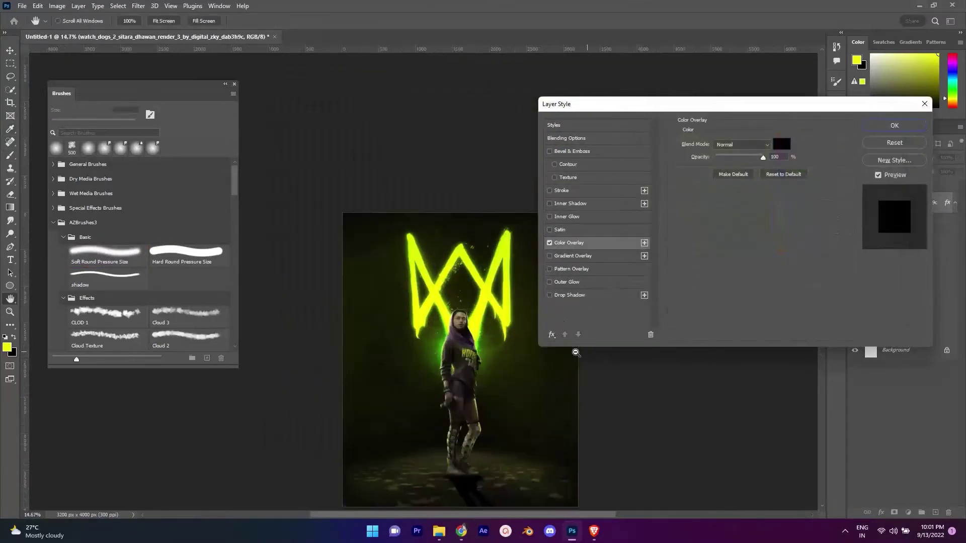
double_click(911, 202)
double_click(930, 216)
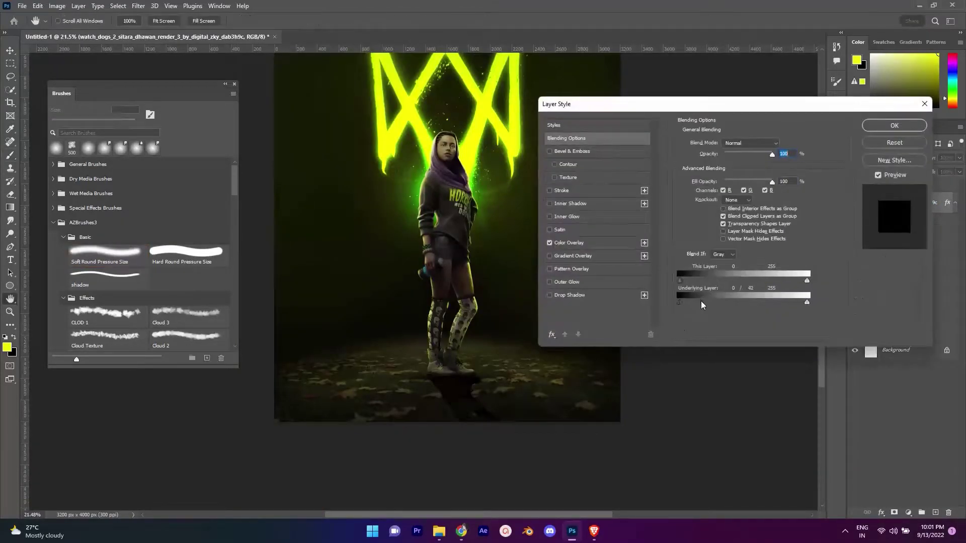
key("Return")
Blur the shadow with a 6.6 px Gaussian Blur and lower its opacity to 42%.
left_click(138, 6)
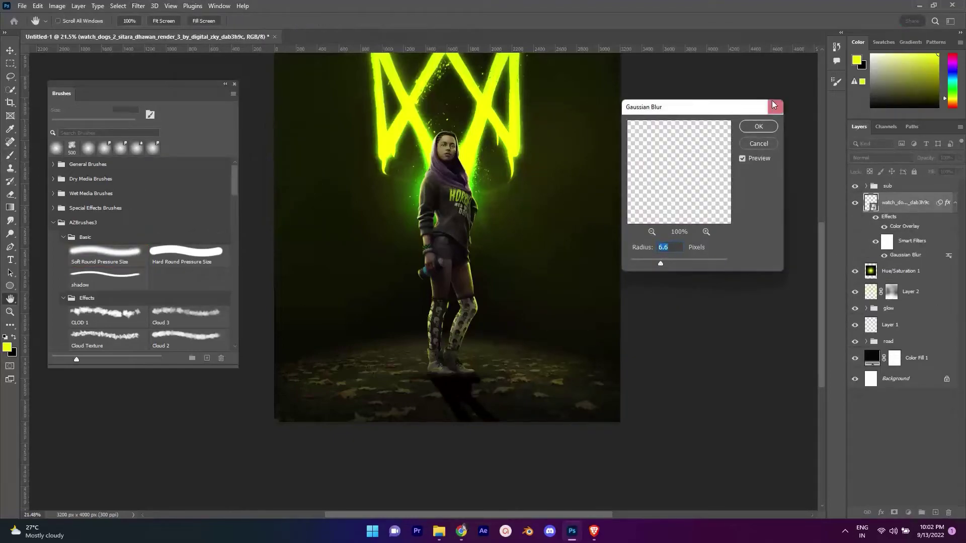
key("Return")
left_click_drag(945, 161, 928, 161)
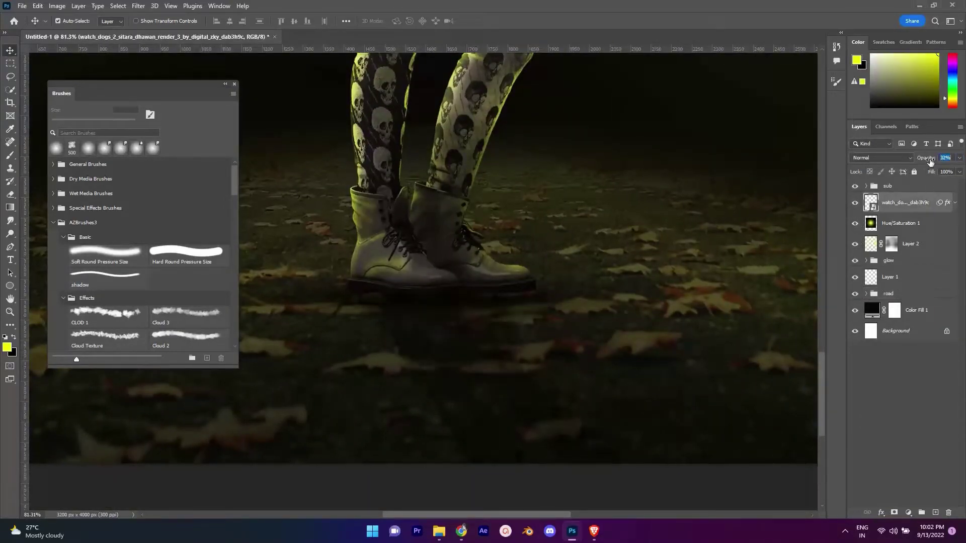
scroll(589, 382, "down", 5, "alt")
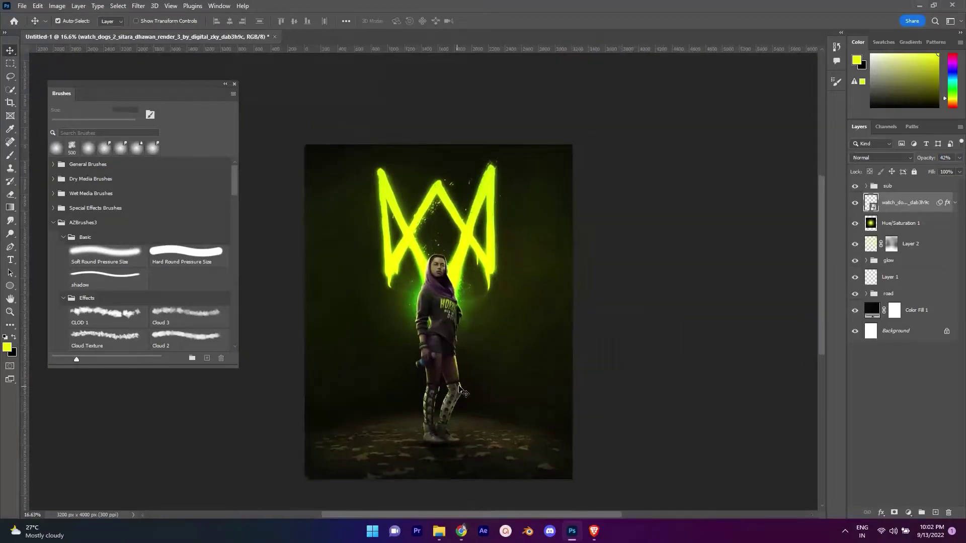
Create a new empty smoke layer and choose the CLOUD 1 brush.
scroll(462, 390, "up", 2)
key("ctrl+shift+alt+n")
key("b")
right_click(491, 285)
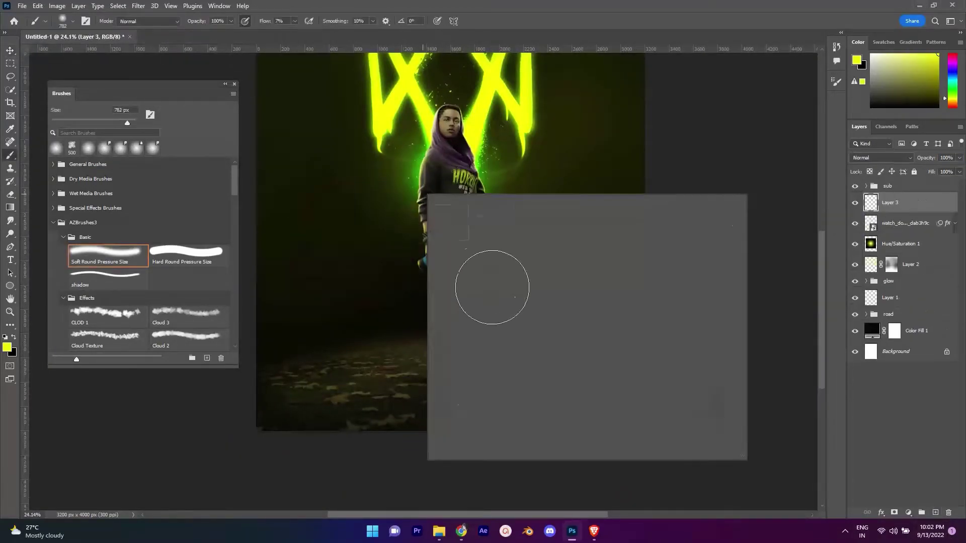
scroll(720, 390, "down", 2)
scroll(654, 392, "down", 2)
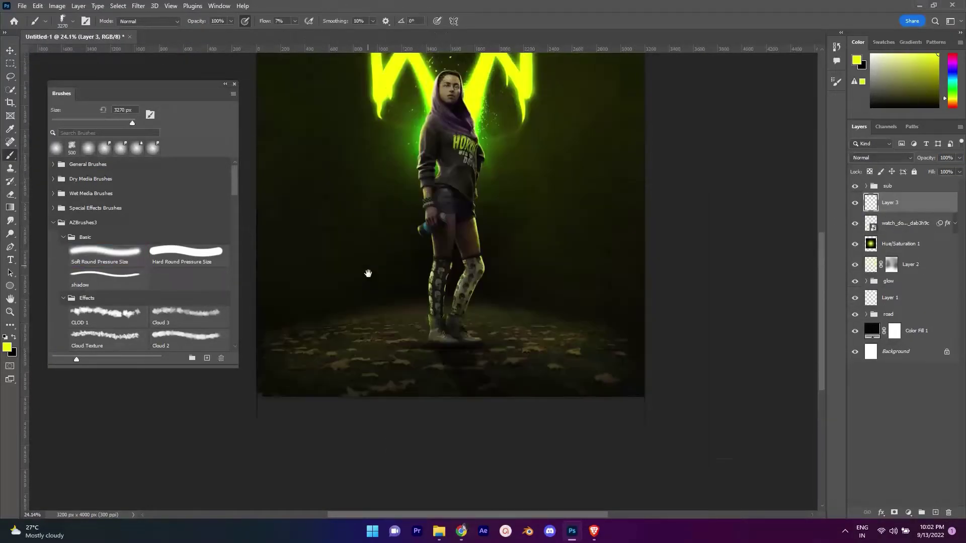
double_click(514, 423)
Set a dark grey paint colour and paint cloud smoke around the girl on a masked layer.
left_click(7, 347)
left_click(599, 243)
key("Return")
scroll(522, 233, "down", 1)
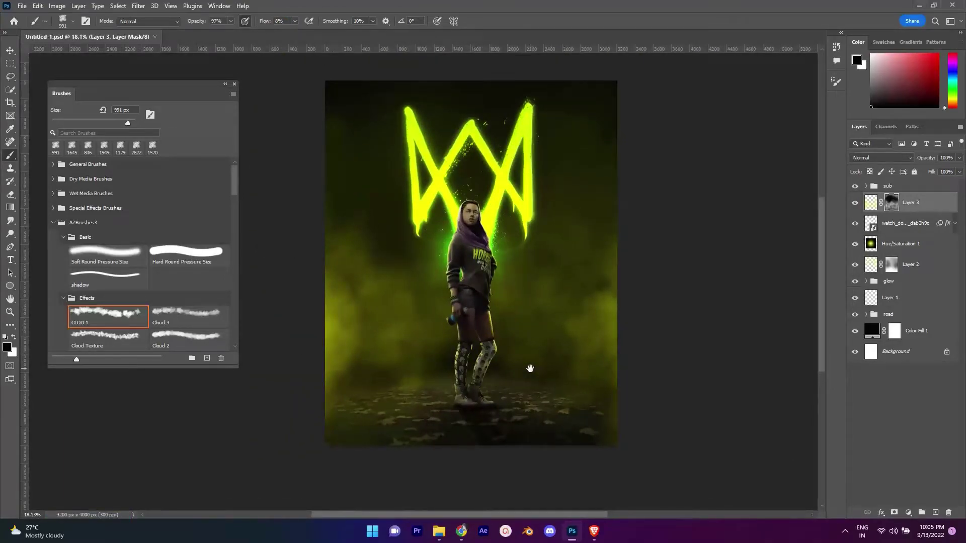
left_click(845, 531)
left_click(815, 463)
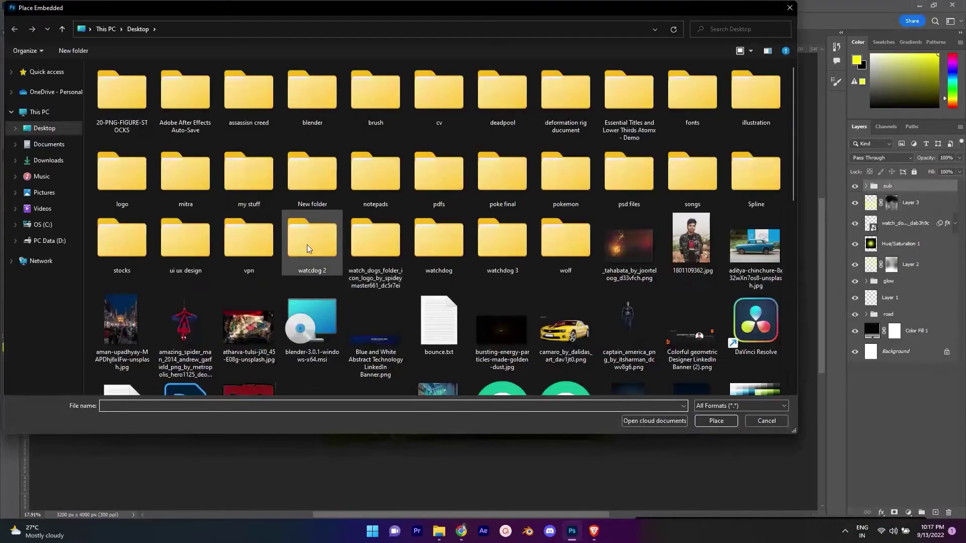
Place 18.jpg as a Screen-mode smoke image, scaled up over the figure.
double_click(309, 249)
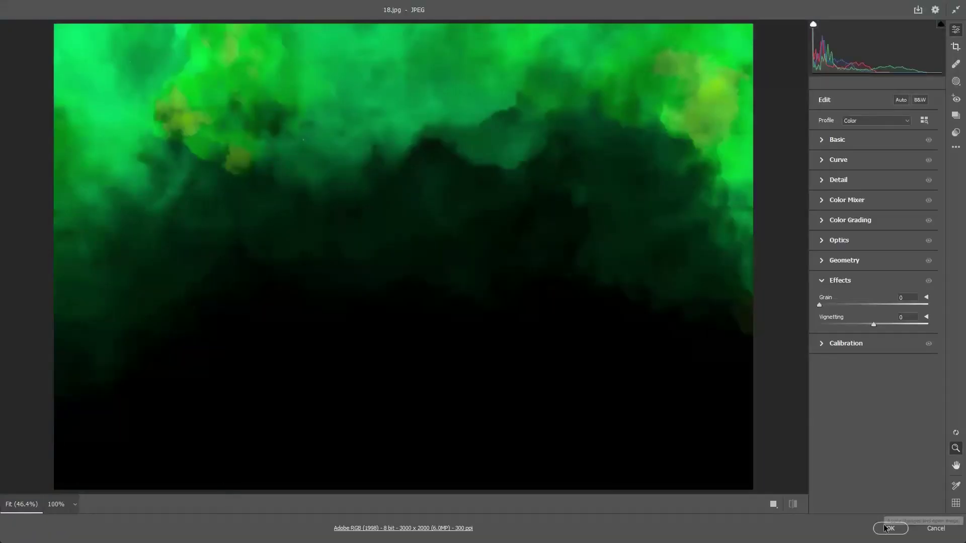
left_click(889, 528)
left_click(880, 157)
left_click(875, 229)
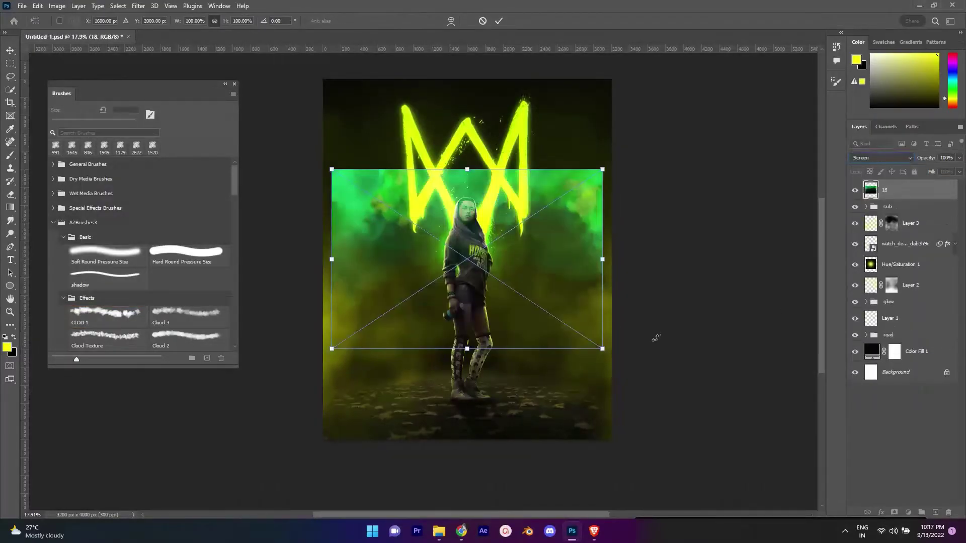
mouse_move(604, 322)
left_mouse_down()
mouse_move(570, 210)
mouse_move(599, 294)
left_mouse_up()
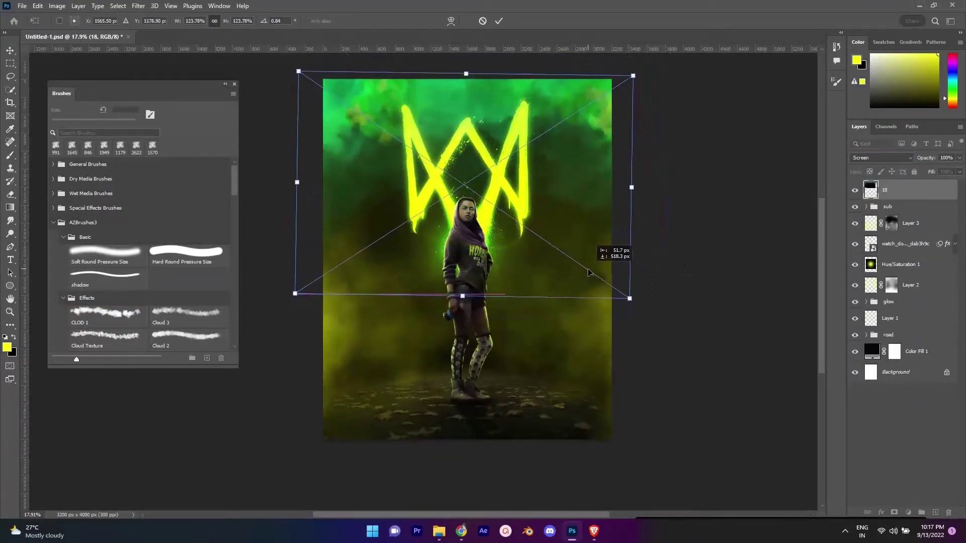
key("Return")
Move the smoke layer beneath the glow group, add a mask, and fade it to 39%.
left_click_drag(905, 189, 923, 307)
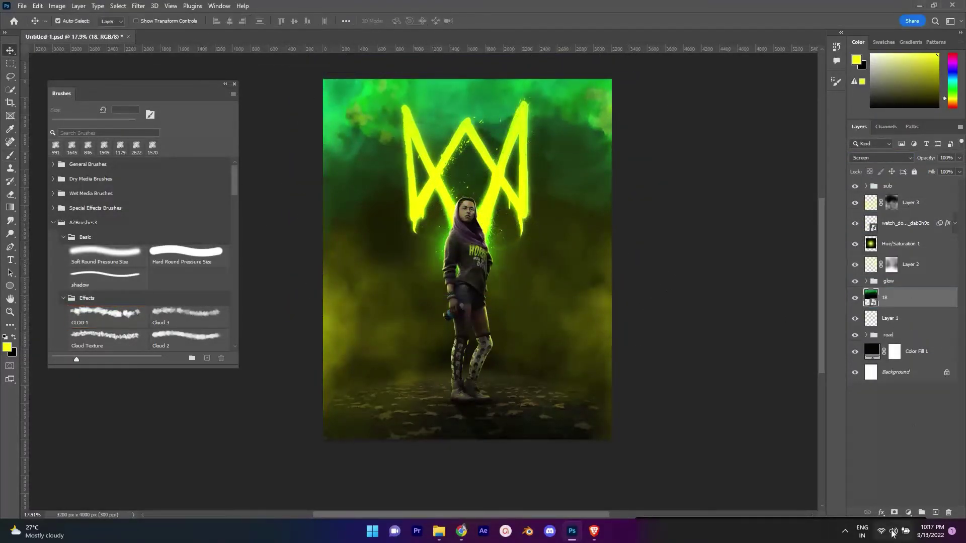
left_click(894, 512)
key("b")
left_click(108, 255)
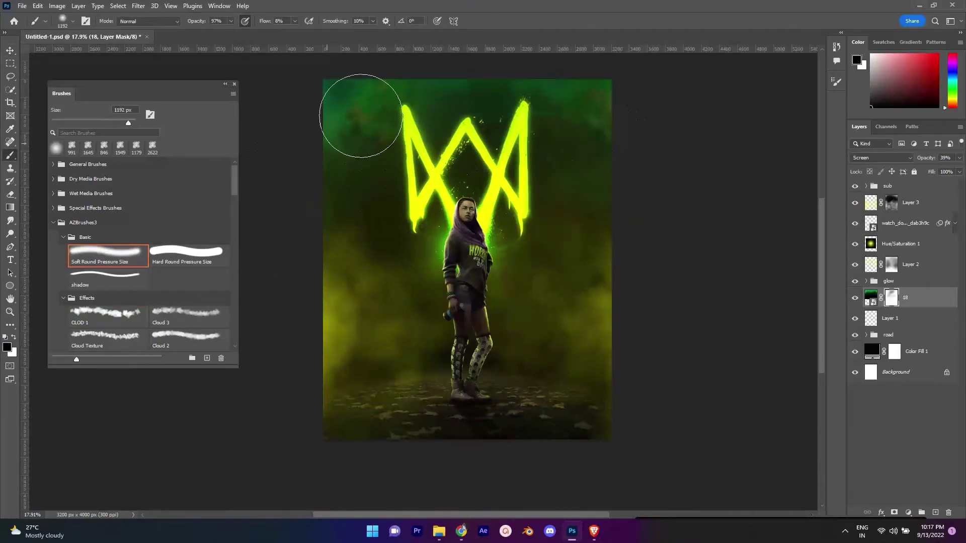
Add a Hue/Saturation adjustment clipped to the smoke layer with Colorize on.
left_click(908, 512)
left_click(905, 420)
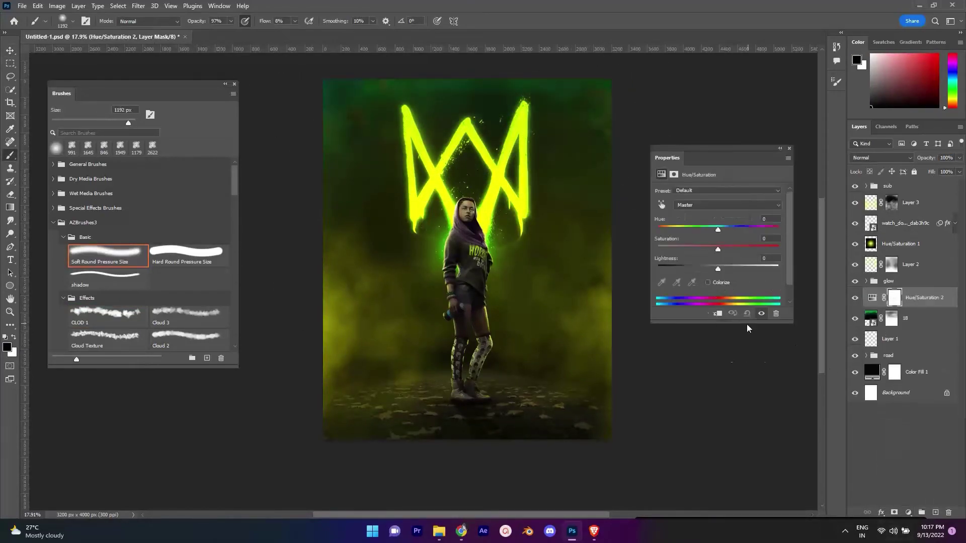
left_click(717, 313)
left_click(708, 282)
left_click(788, 149)
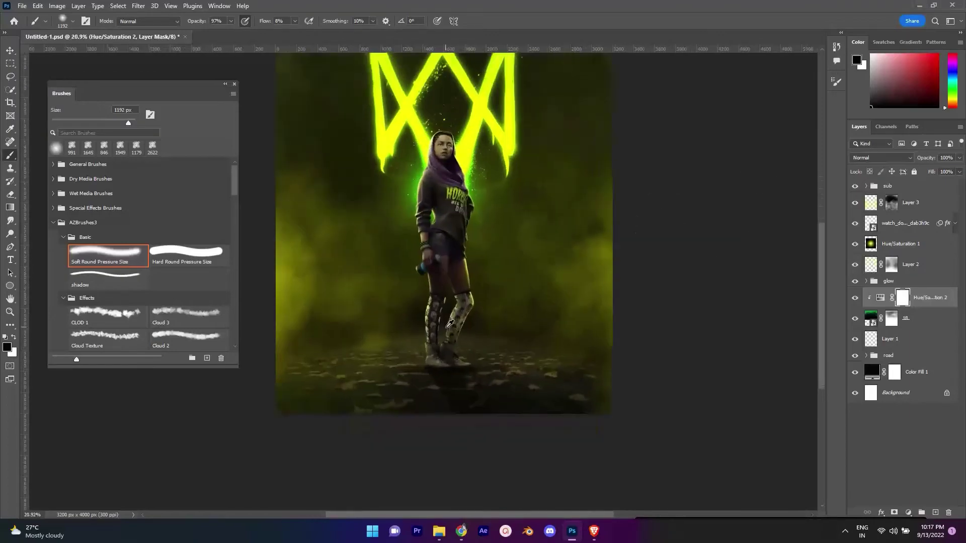
Select the sub layer group and set the paint colour to yellow.
scroll(468, 252, "up", 5)
left_click(538, 324, "alt")
left_click(867, 187)
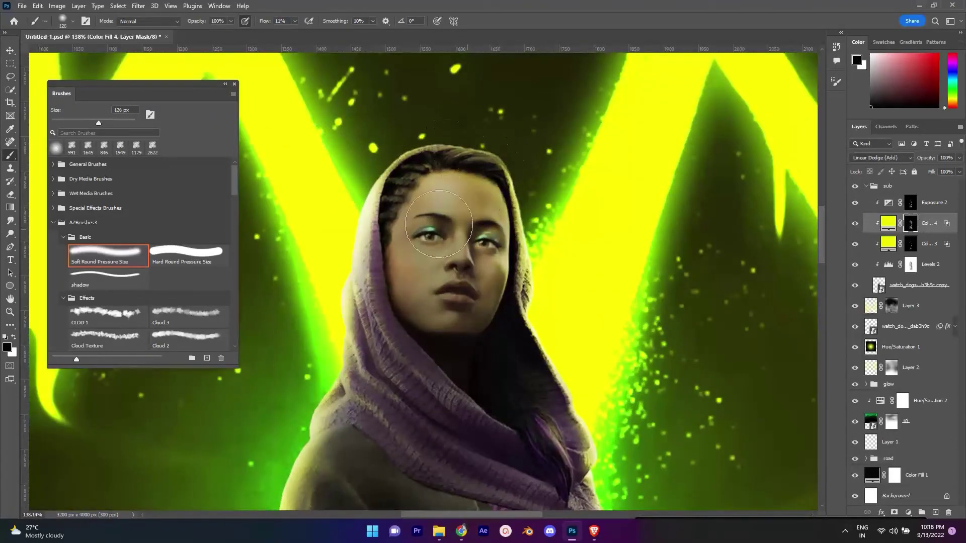
Paint white into the Color Fill masks with a smaller soft brush to reveal yellow face highlights.
scroll(438, 224, "down", 10)
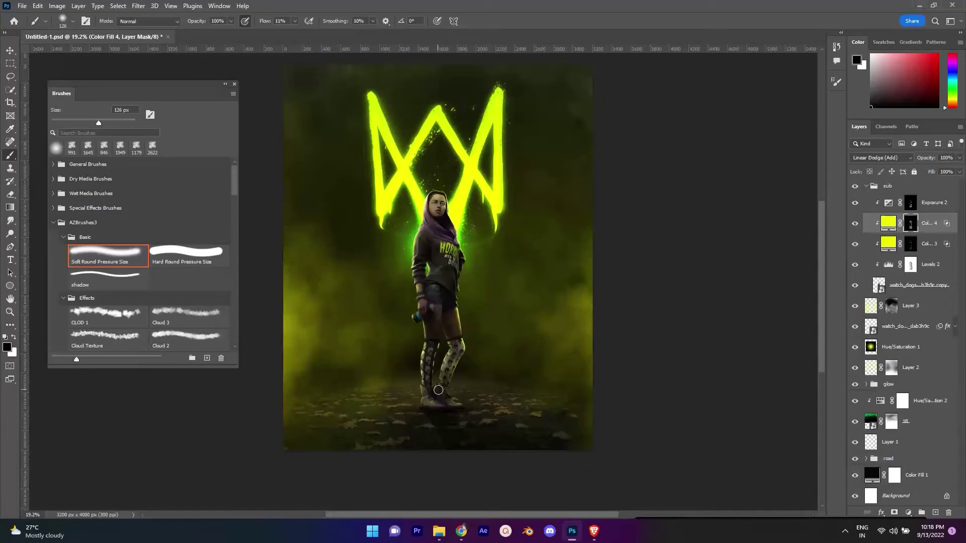
scroll(429, 221, "up", 5)
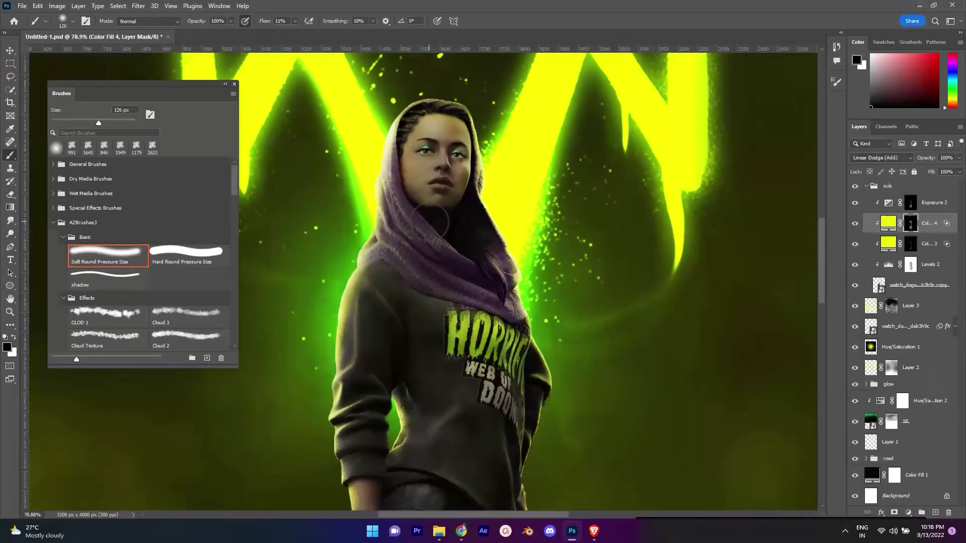
scroll(428, 222, "up", 4)
key("x")
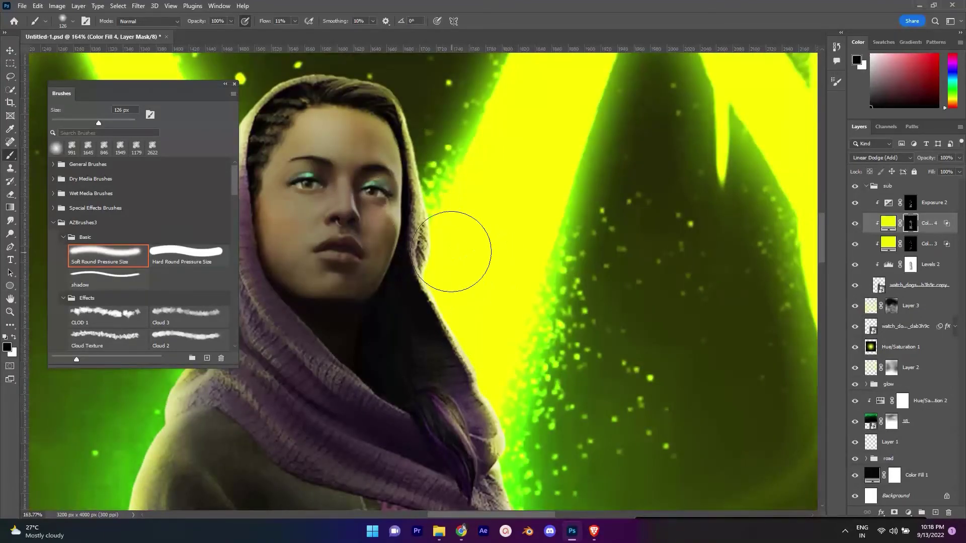
scroll(450, 251, "down", 2)
key("bracketleft")
key("bracketleft")
key("bracketleft")
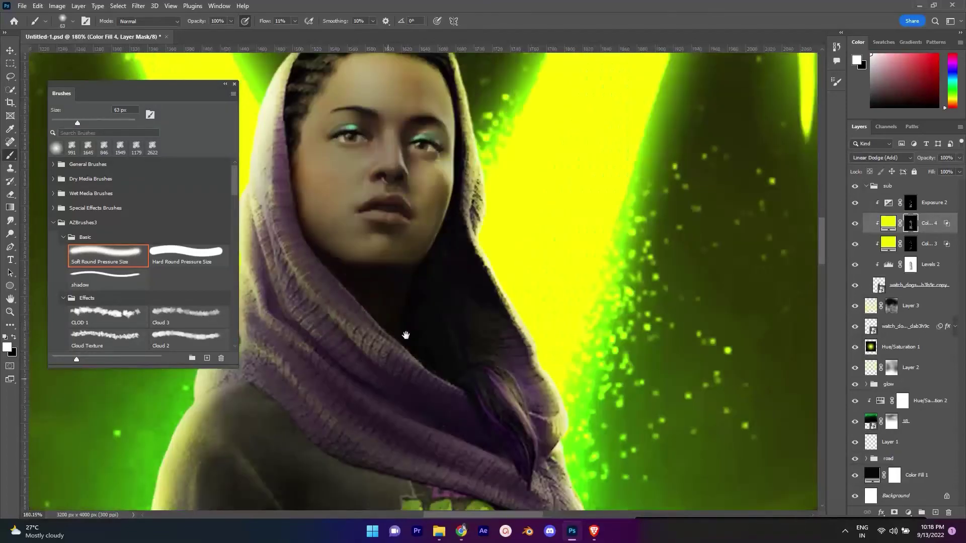
scroll(307, 176, "up", 2)
Paint black on the masks to pull back excess yellow light around the face and hood.
key("x")
scroll(292, 229, "down", 3)
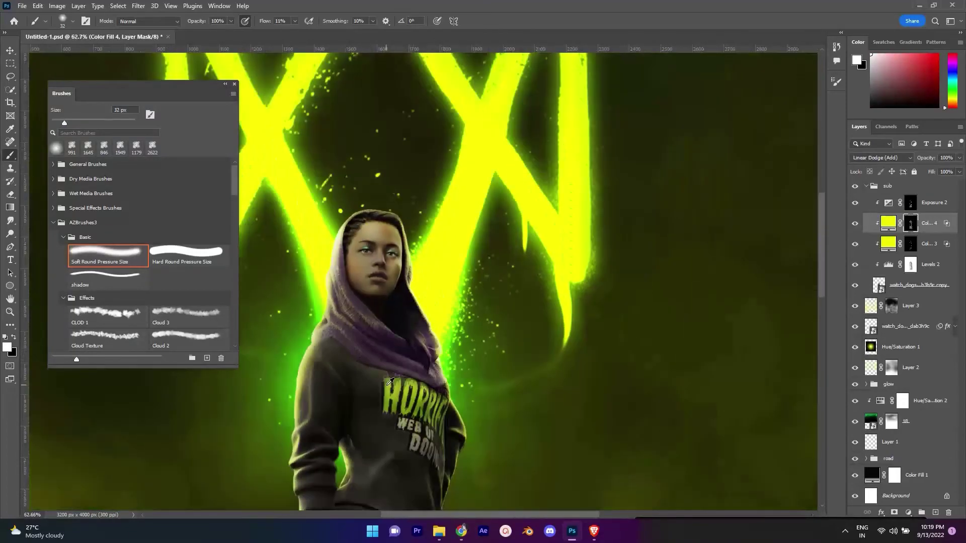
scroll(302, 222, "down", 2)
scroll(418, 196, "up", 6)
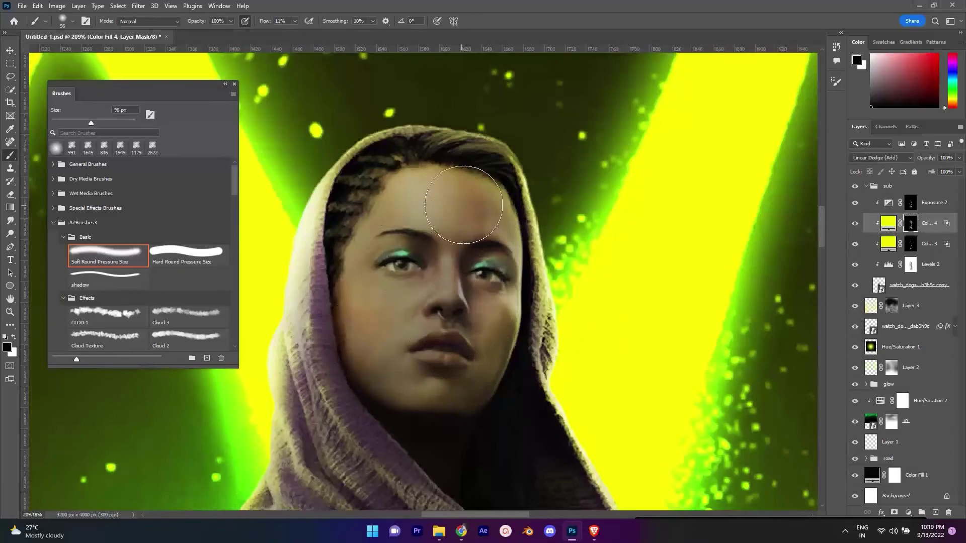
scroll(443, 226, "down", 10)
scroll(423, 342, "up", 2)
scroll(438, 305, "down", 2)
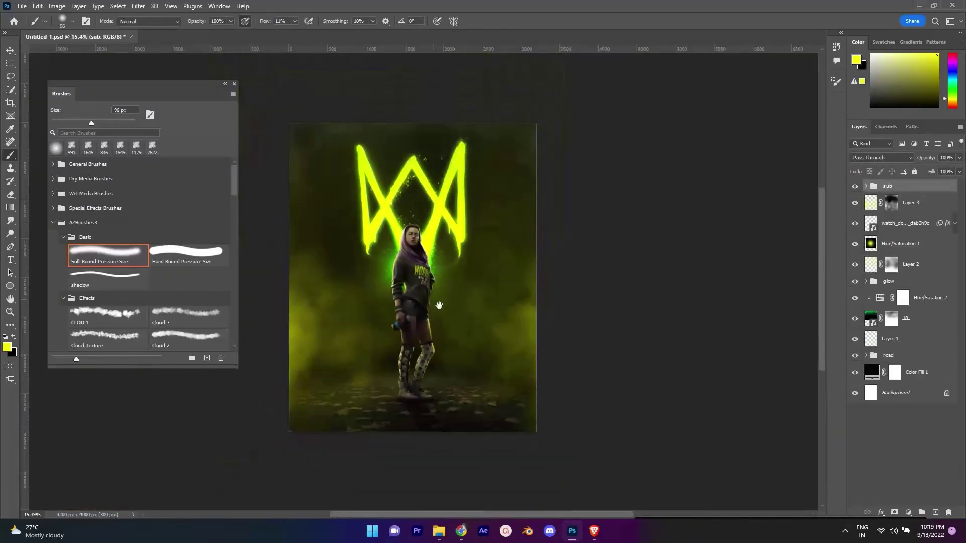
scroll(438, 305, "up", 3)
scroll(496, 367, "down", 2)
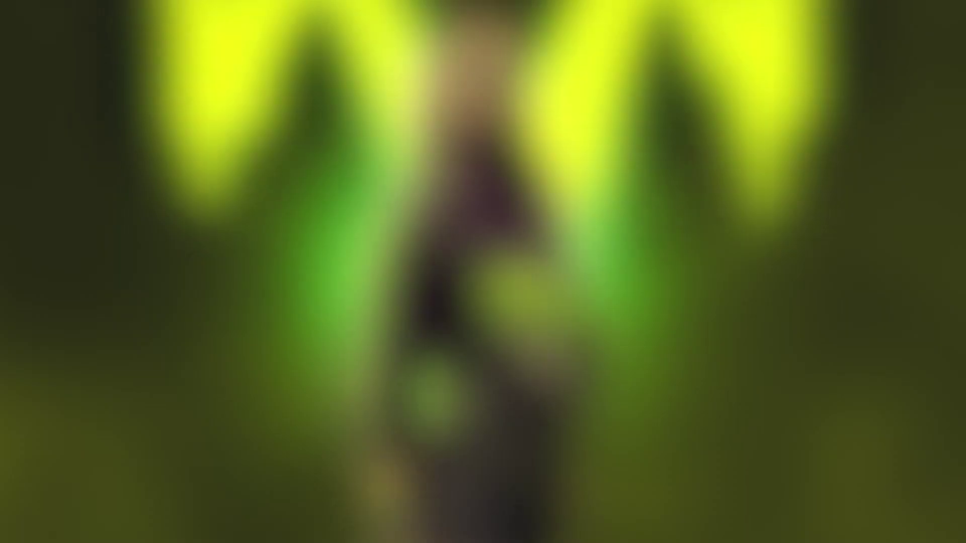